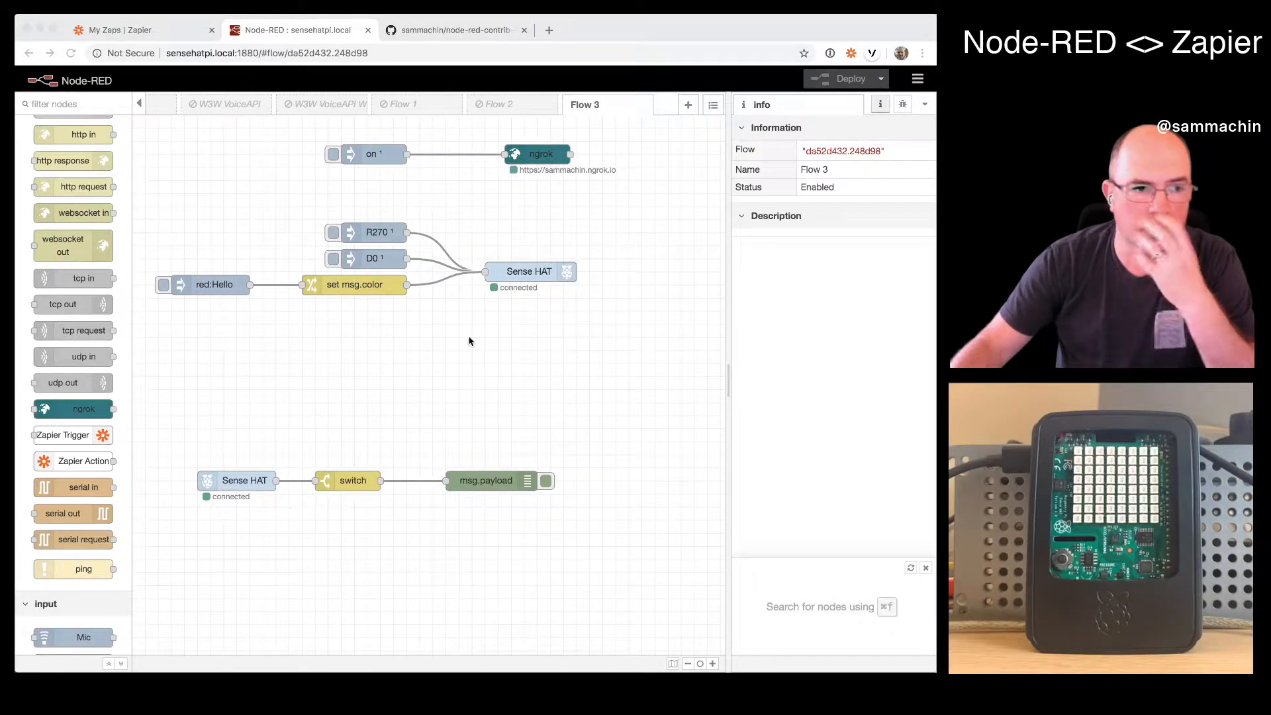
# - Review the settings of the red:Hello inject node and the set msg.color change node
pyautogui.click(244, 364)
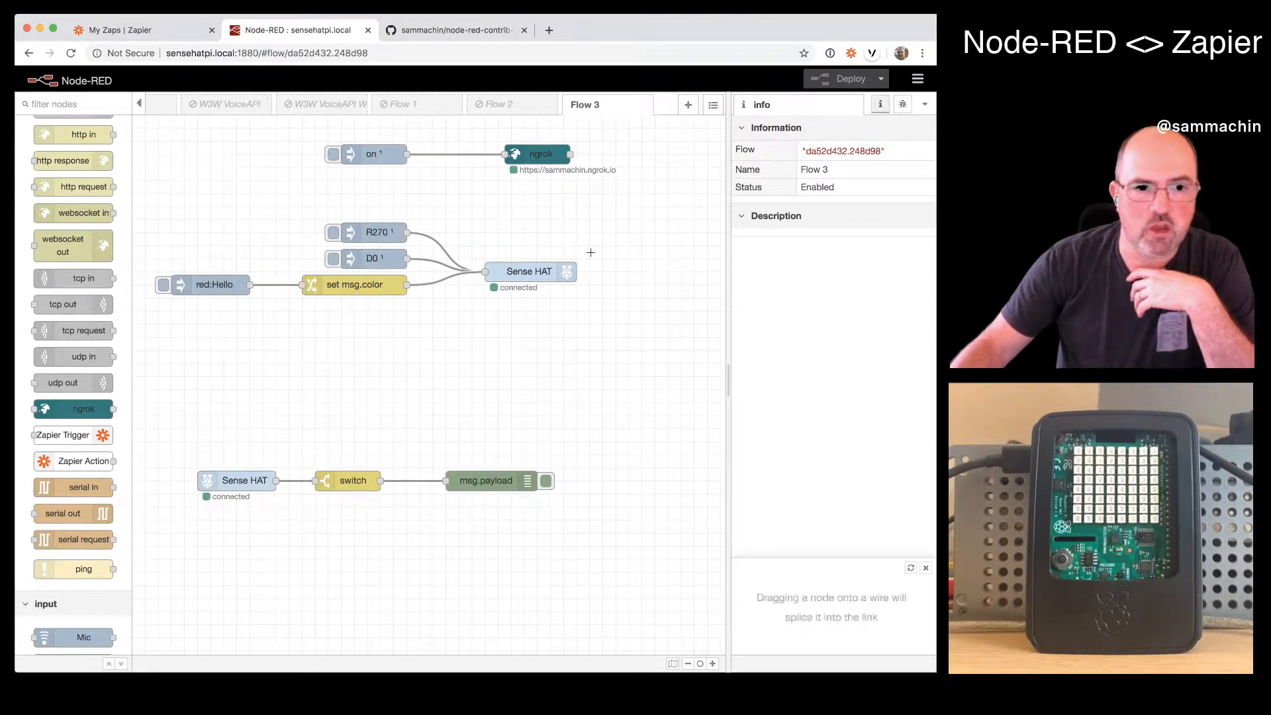
pyautogui.doubleClick(219, 282)
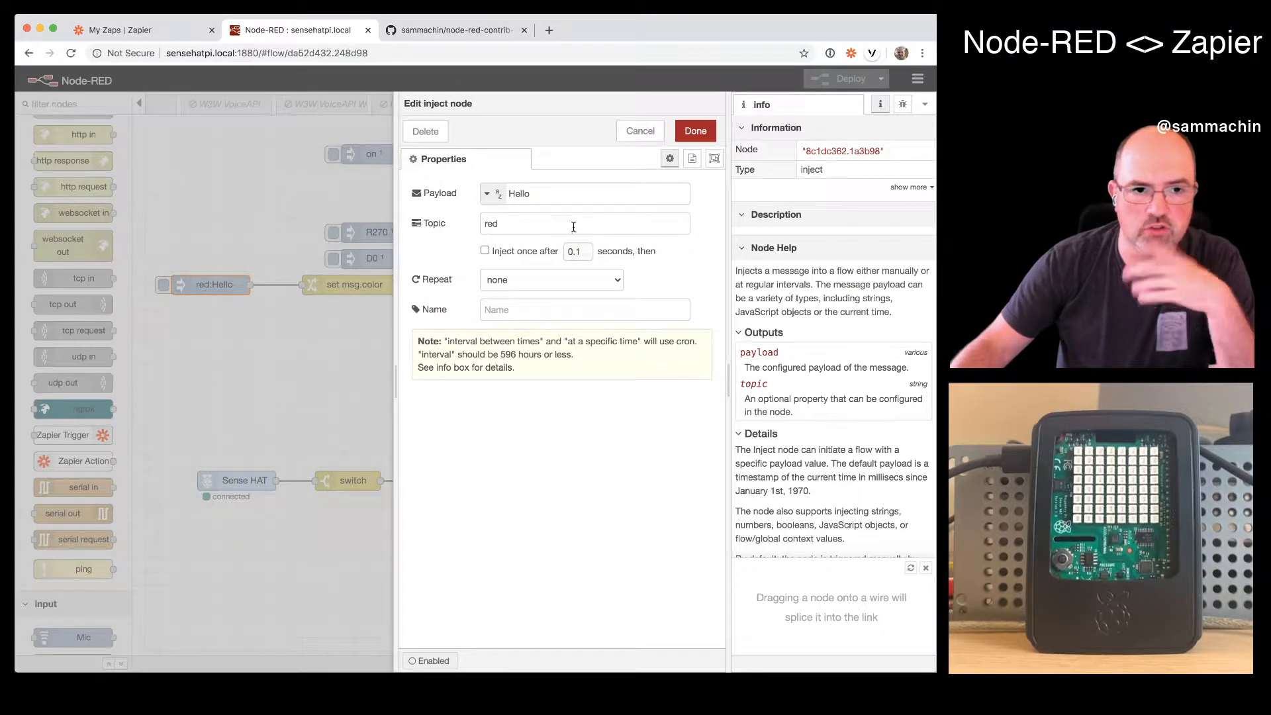
pyautogui.click(695, 130)
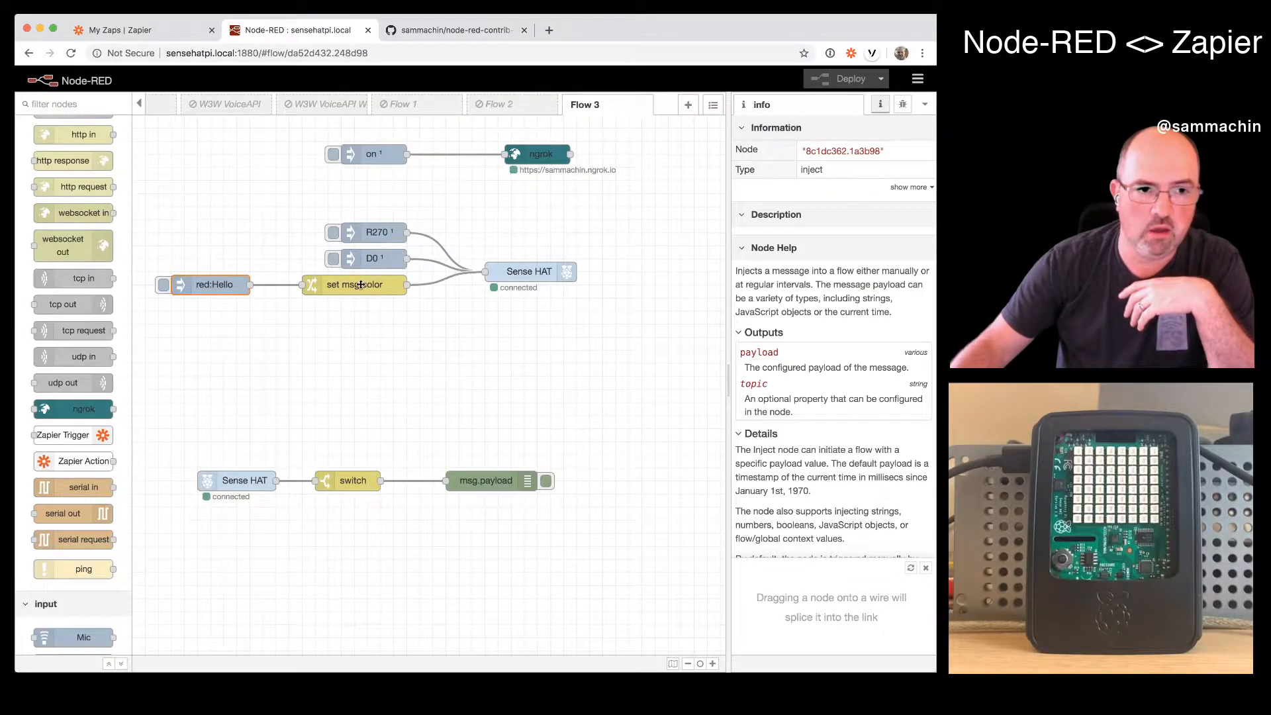
pyautogui.doubleClick(361, 284)
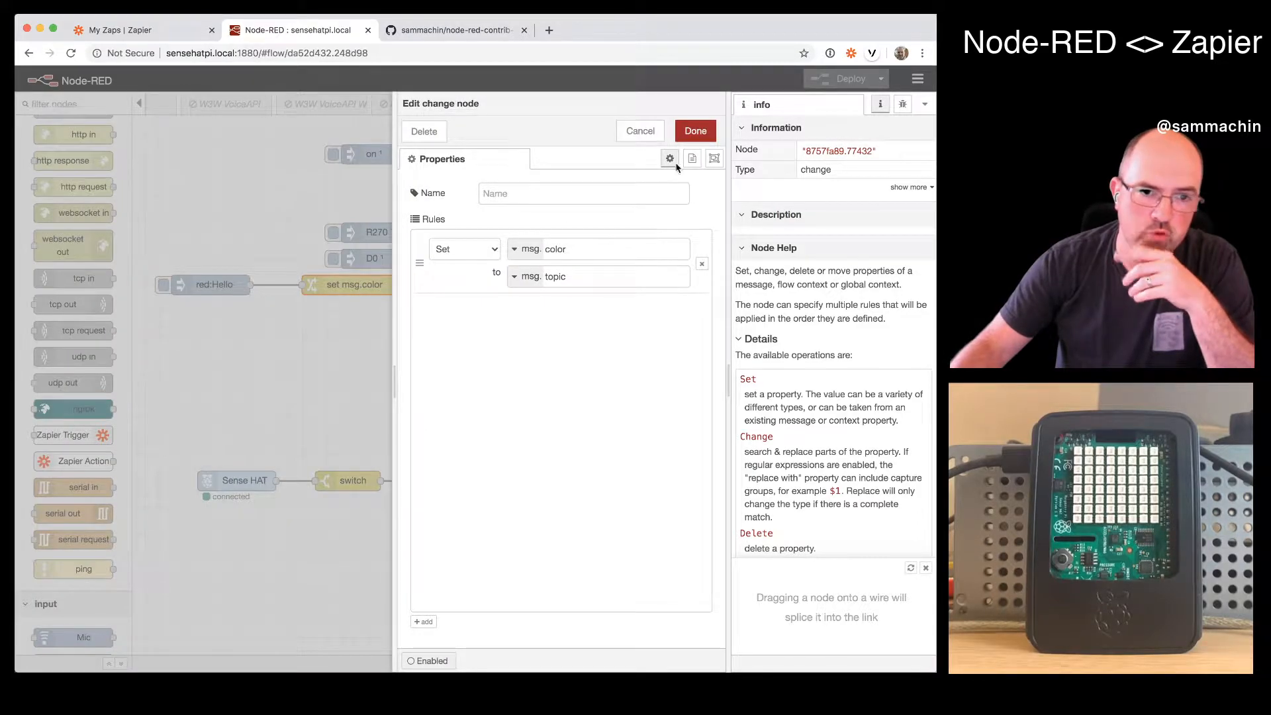
pyautogui.click(695, 131)
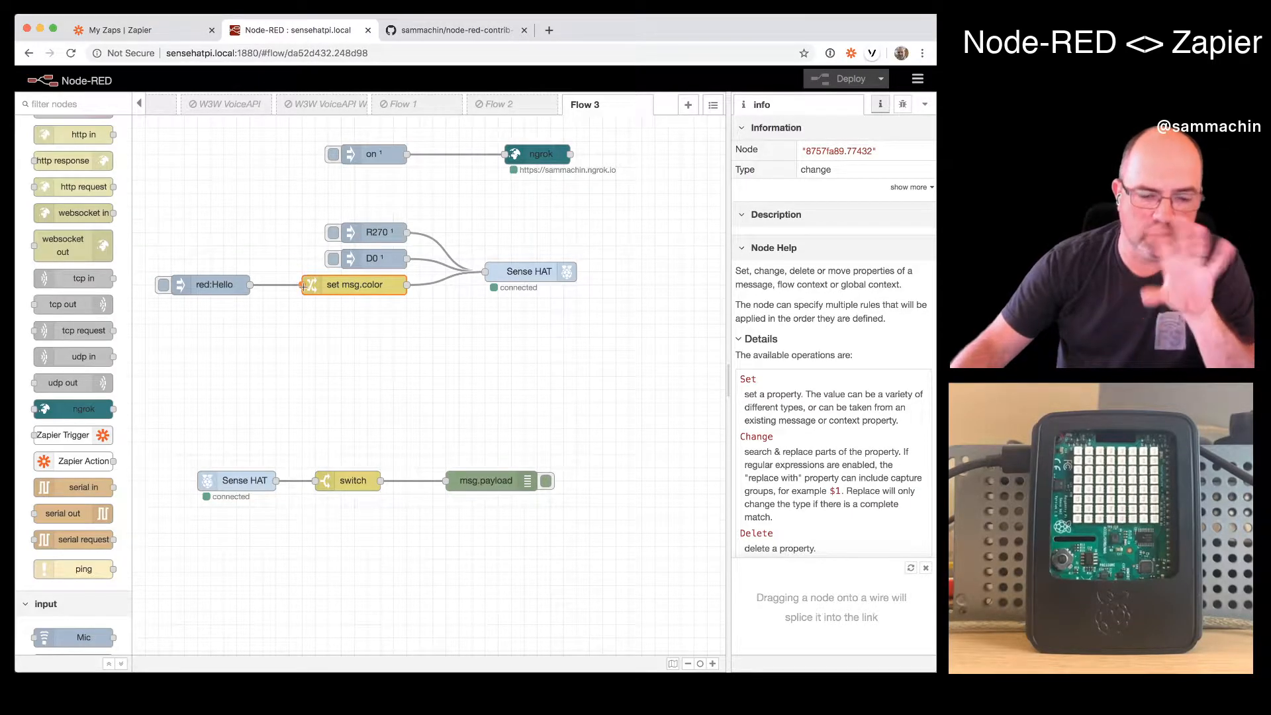
# - Inject the red:Hello message, the D0 message and red:Hello again to test the Sense HAT display
pyautogui.click(193, 375)
pyautogui.click(163, 285)
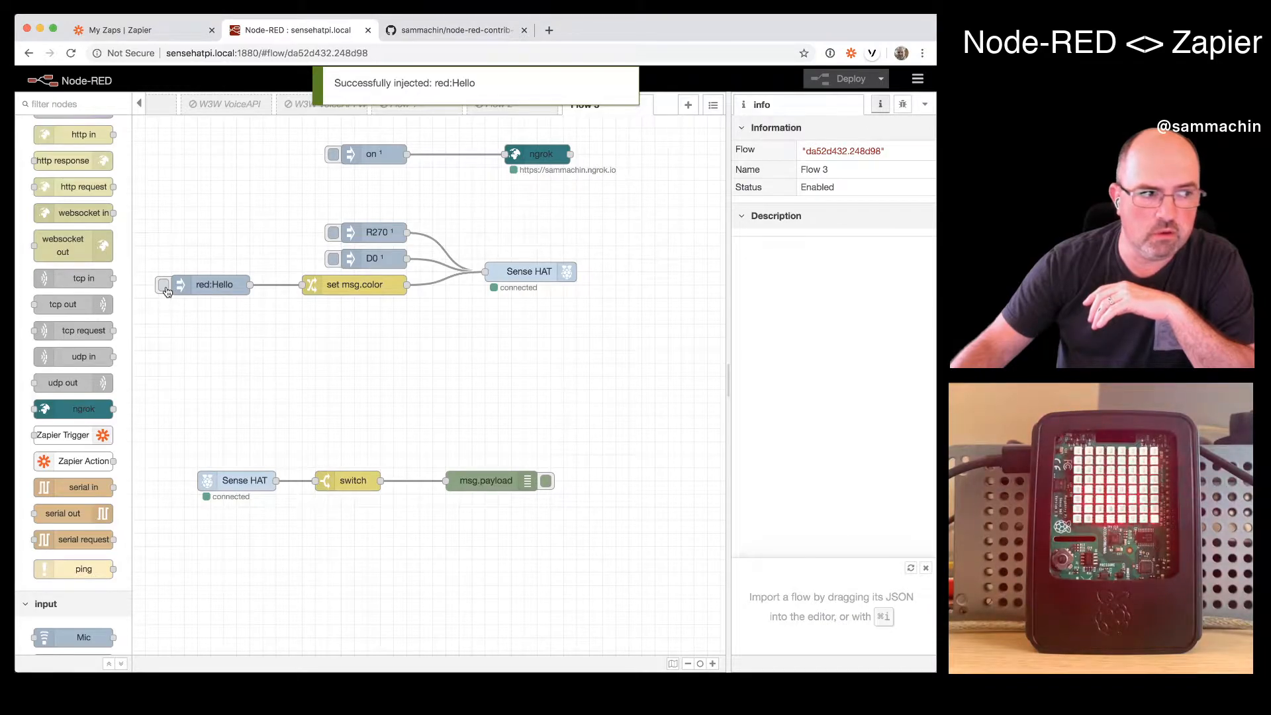
pyautogui.click(334, 261)
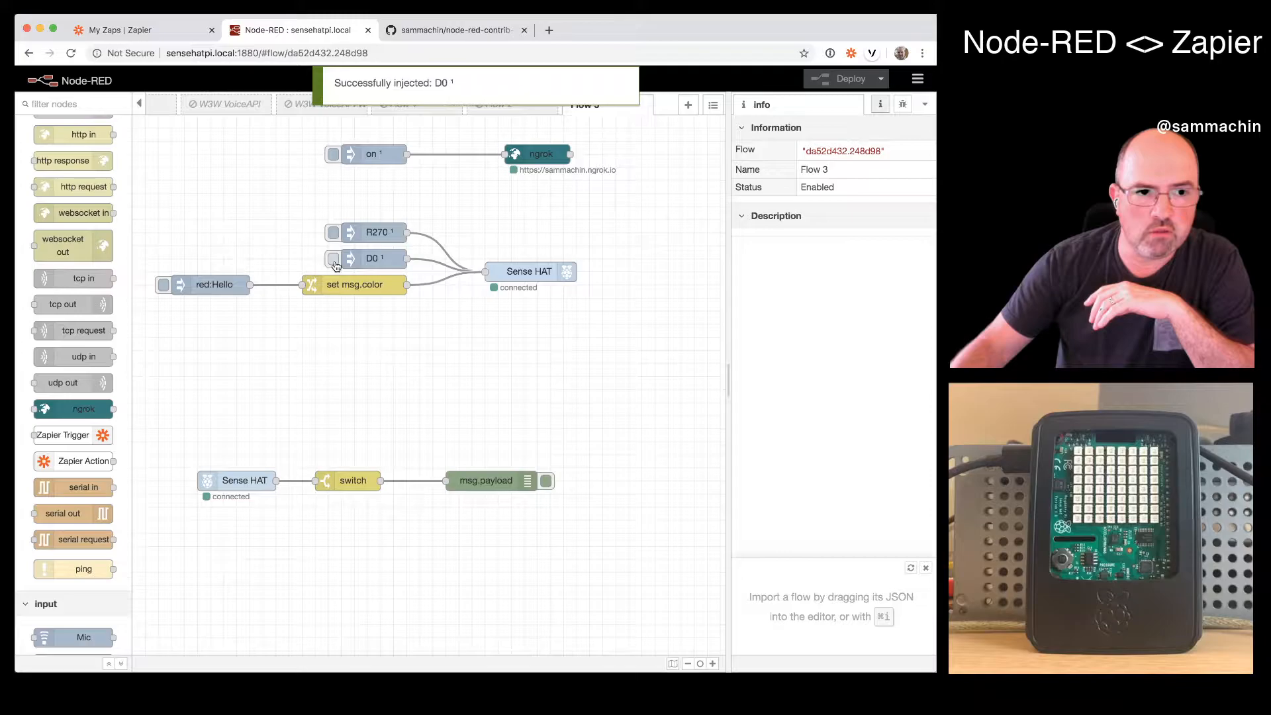
pyautogui.click(161, 286)
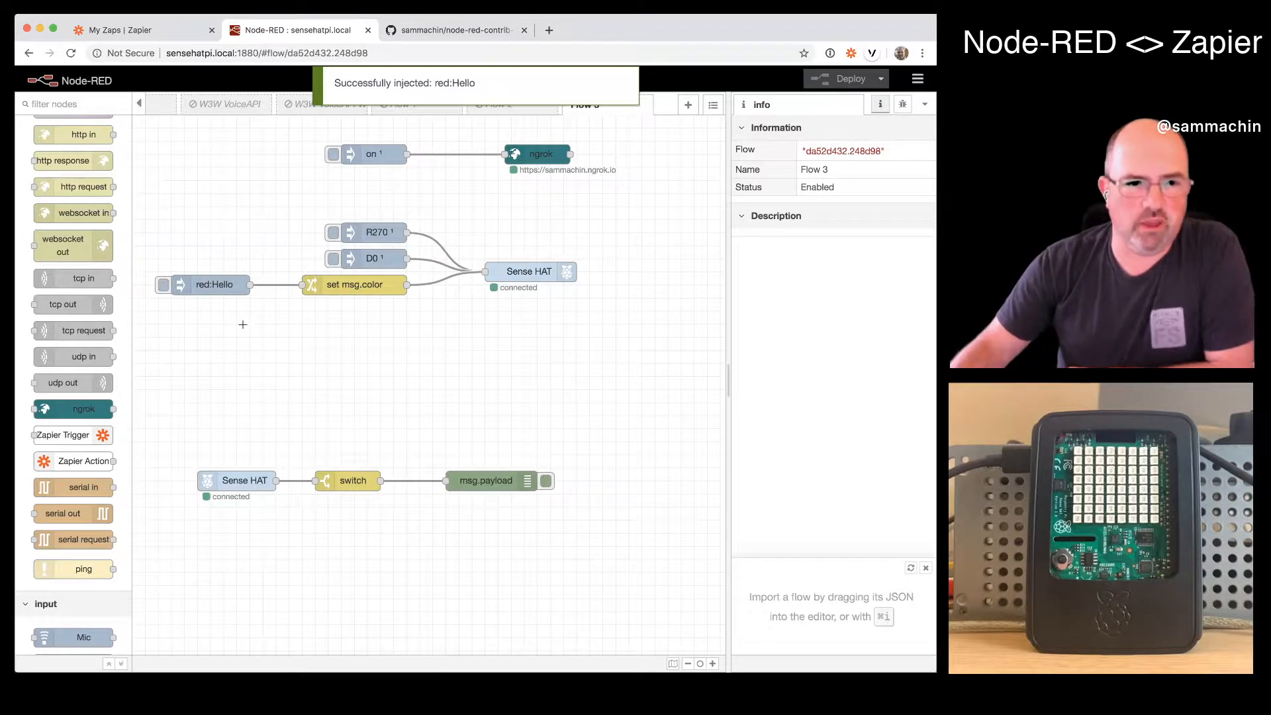
# - Change the Hello inject node's topic to blue, deploy the flow and inject the message
pyautogui.doubleClick(217, 286)
pyautogui.doubleClick(503, 223)
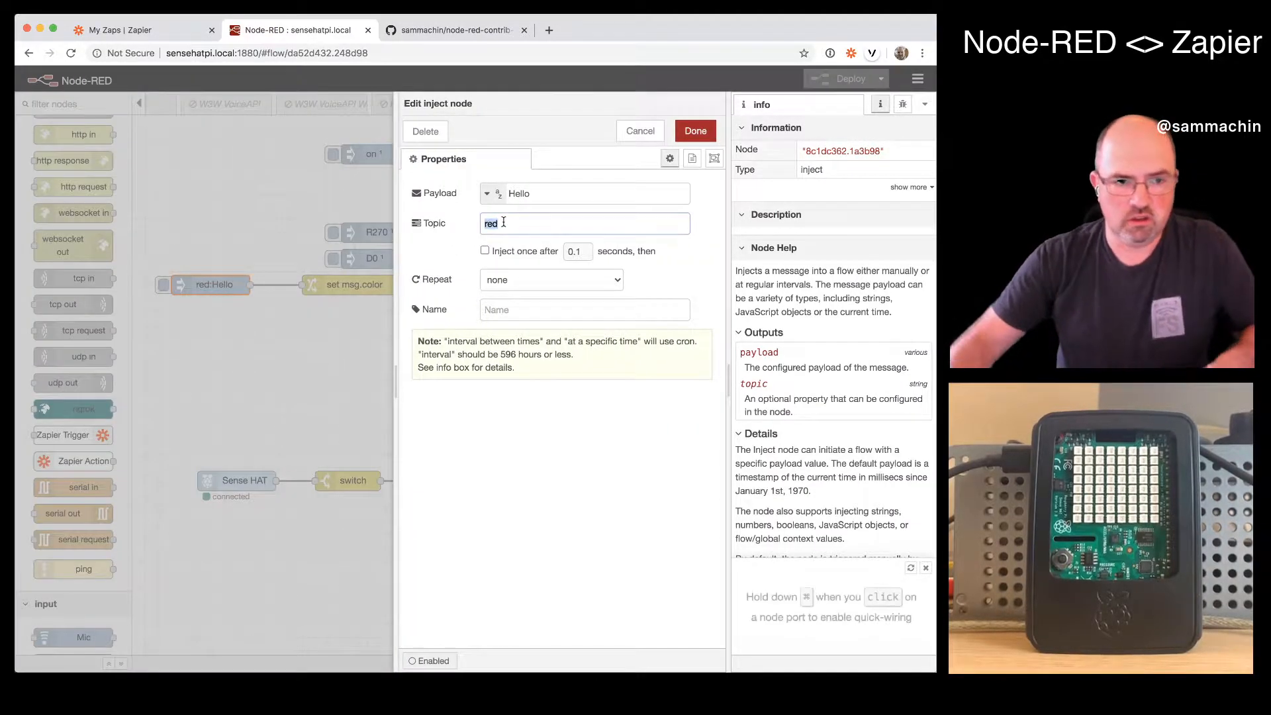
pyautogui.write('blue')
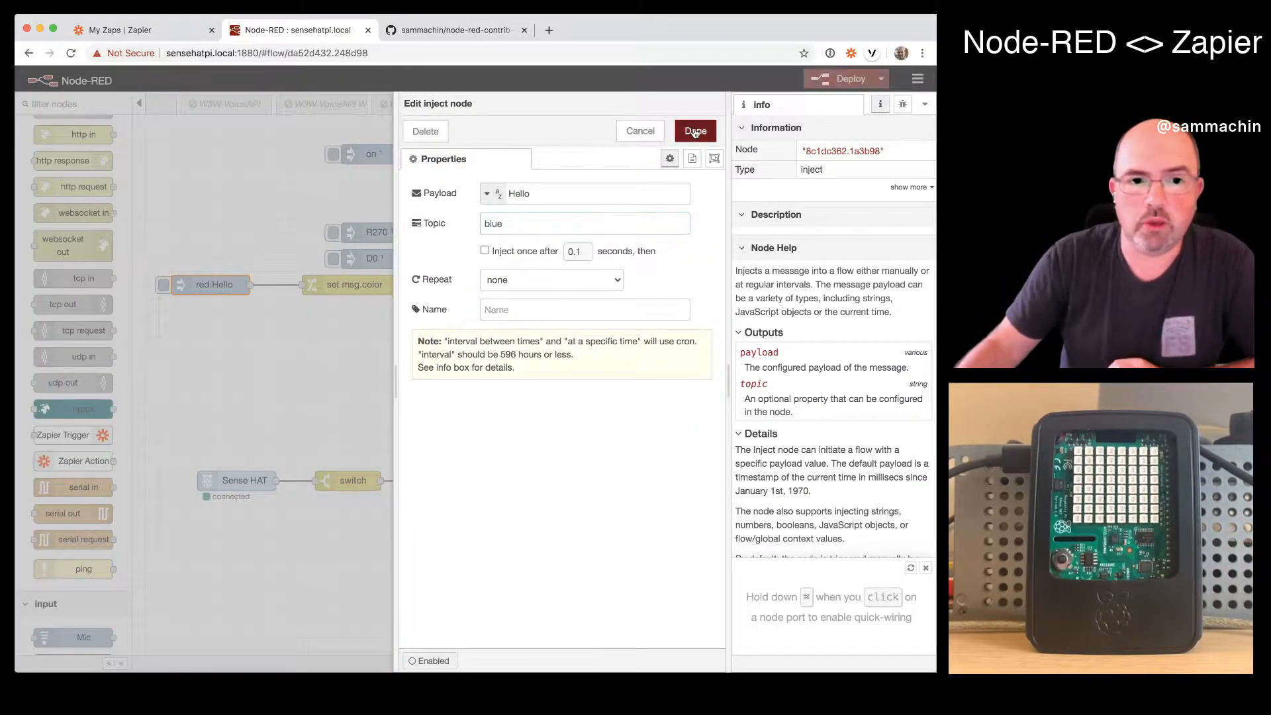
pyautogui.click(695, 131)
pyautogui.click(844, 78)
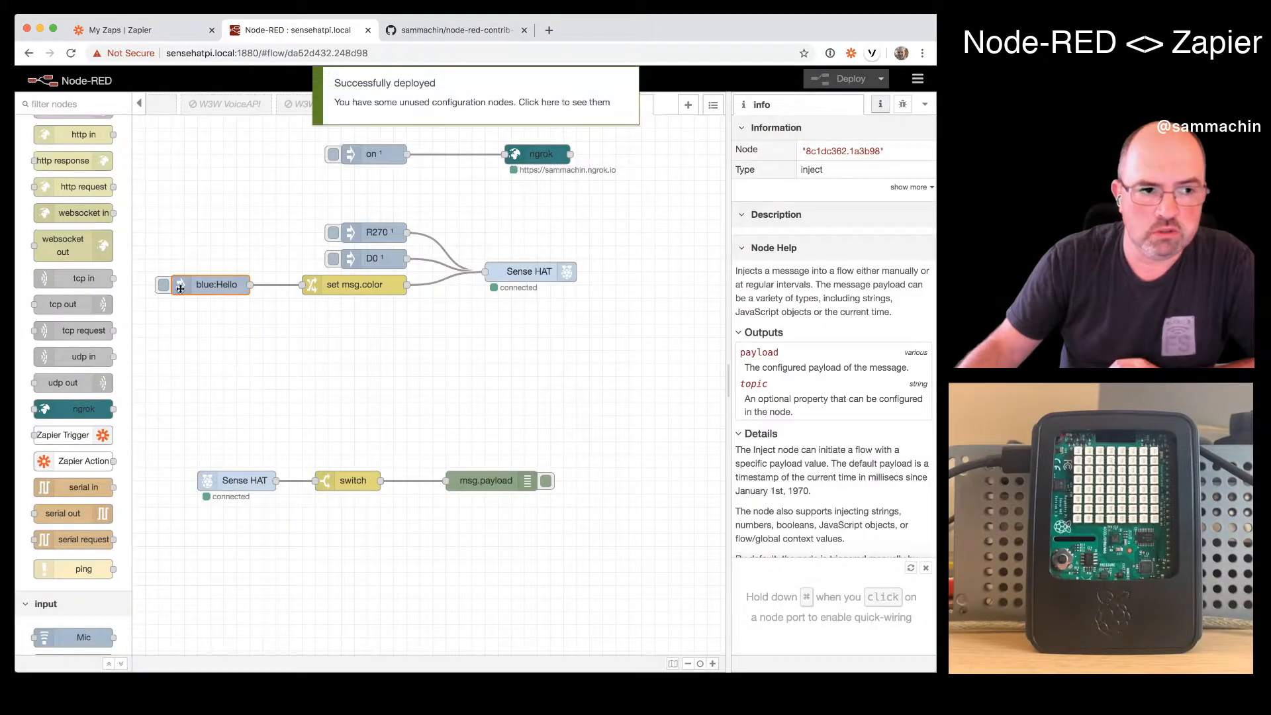
pyautogui.click(164, 286)
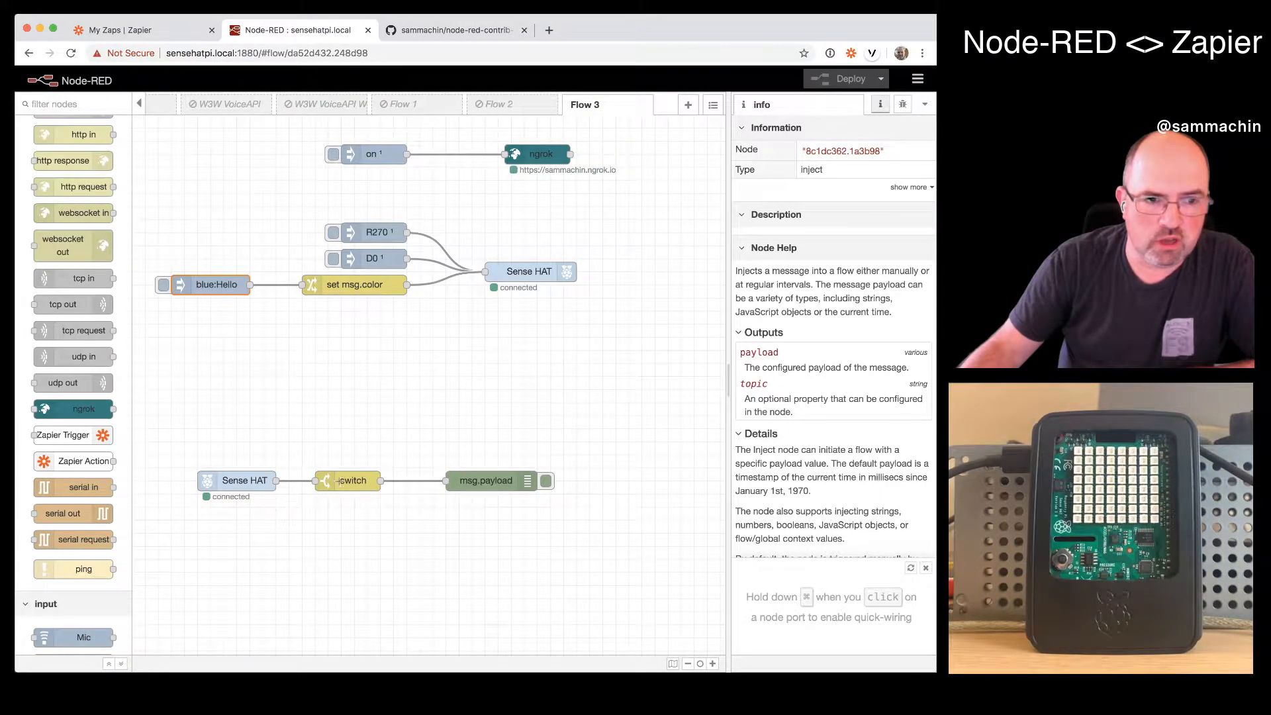
# - Review the output settings of the Sense HAT input node and the rule of the switch node
pyautogui.doubleClick(237, 485)
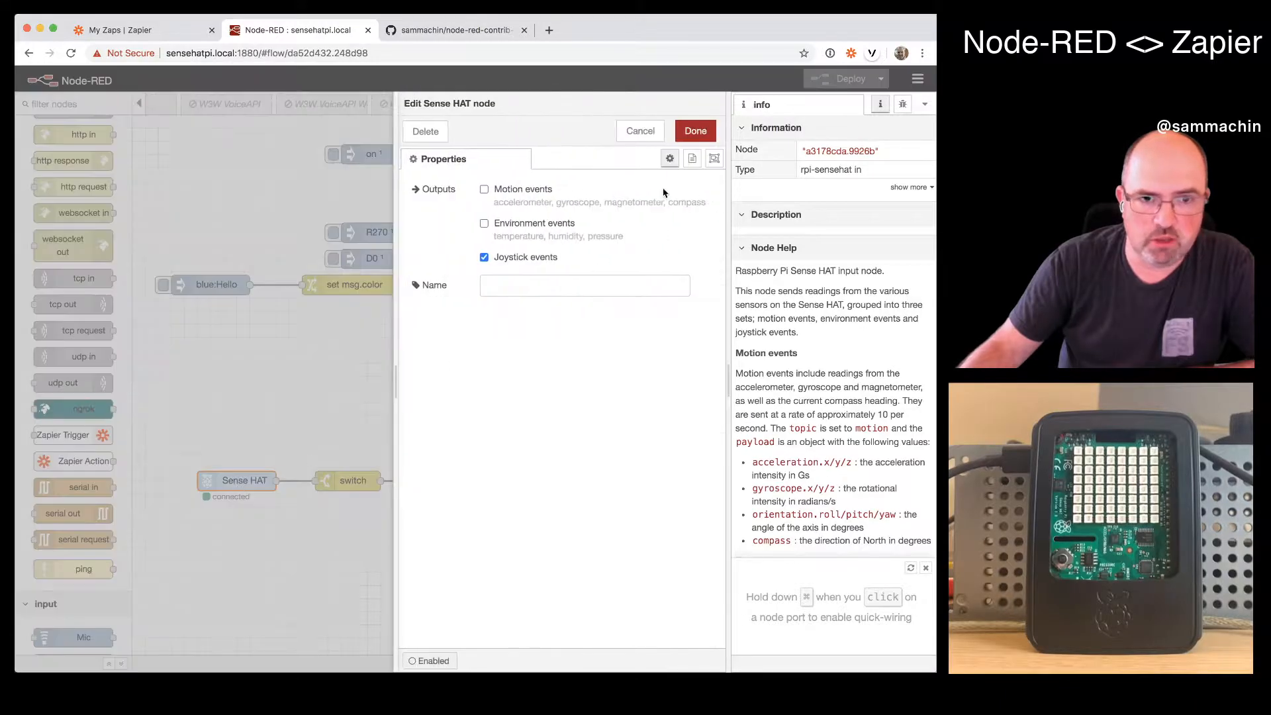
pyautogui.click(695, 132)
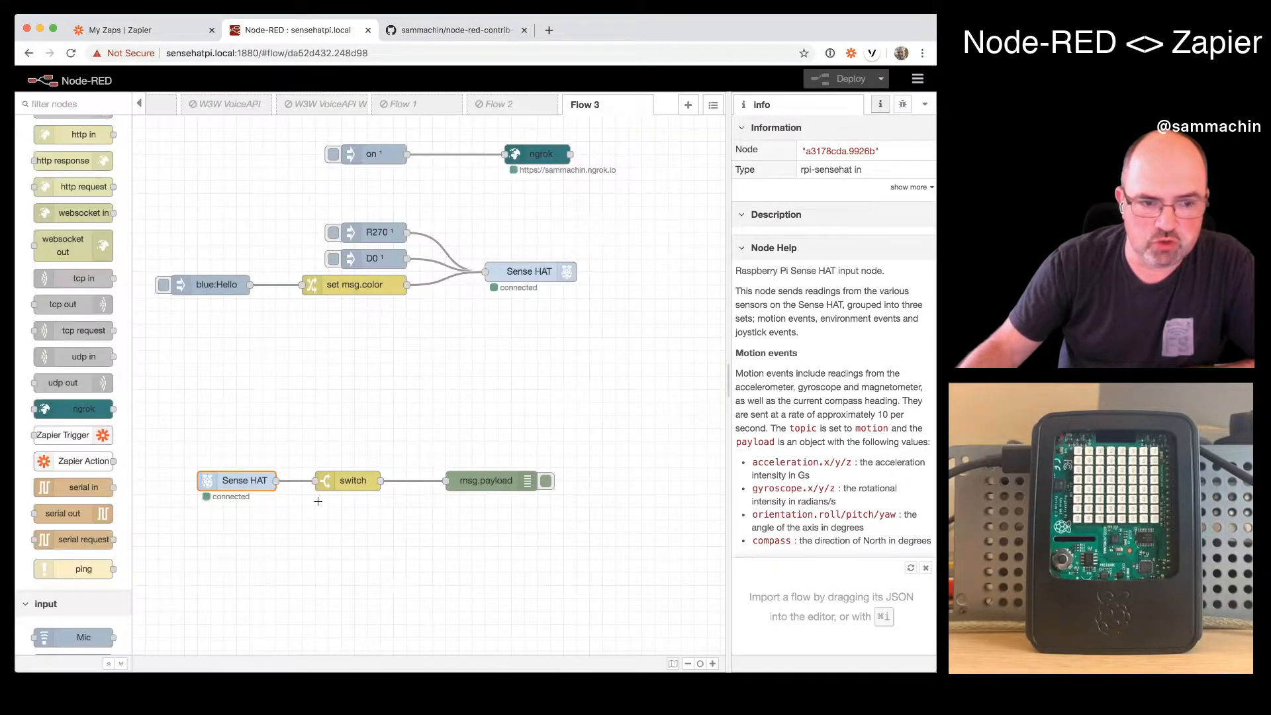
pyautogui.doubleClick(349, 478)
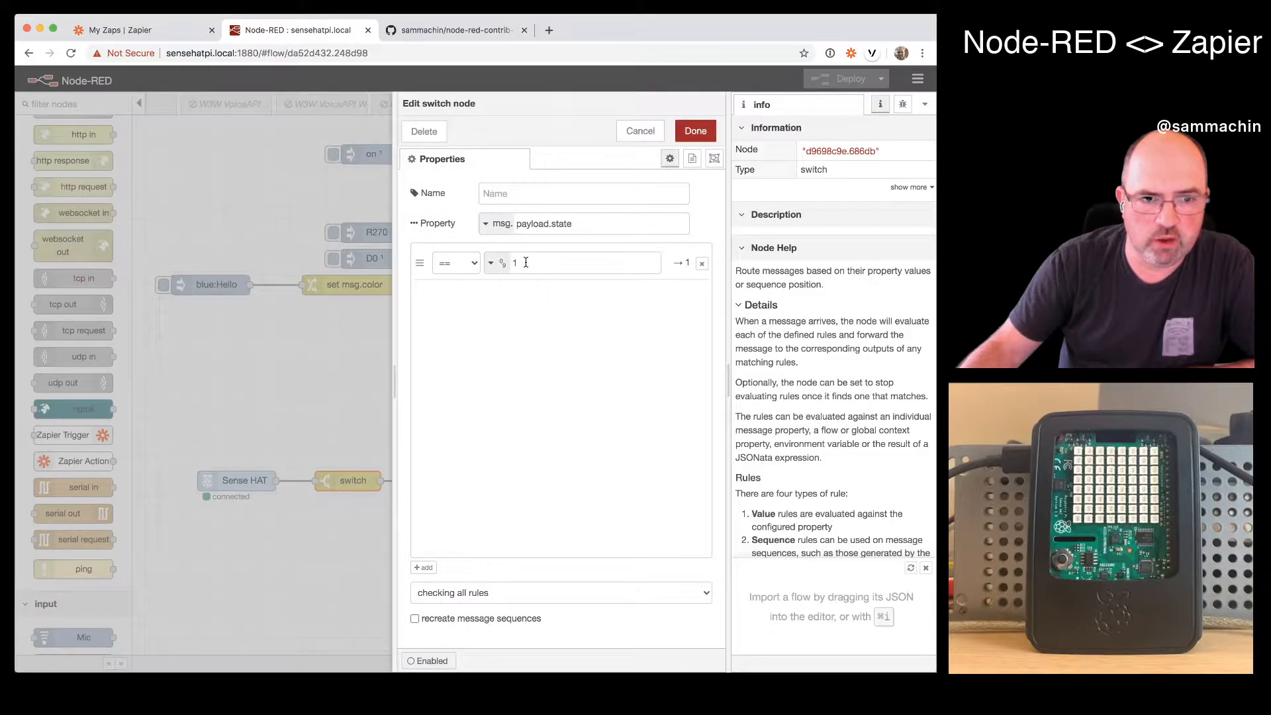
pyautogui.click(695, 131)
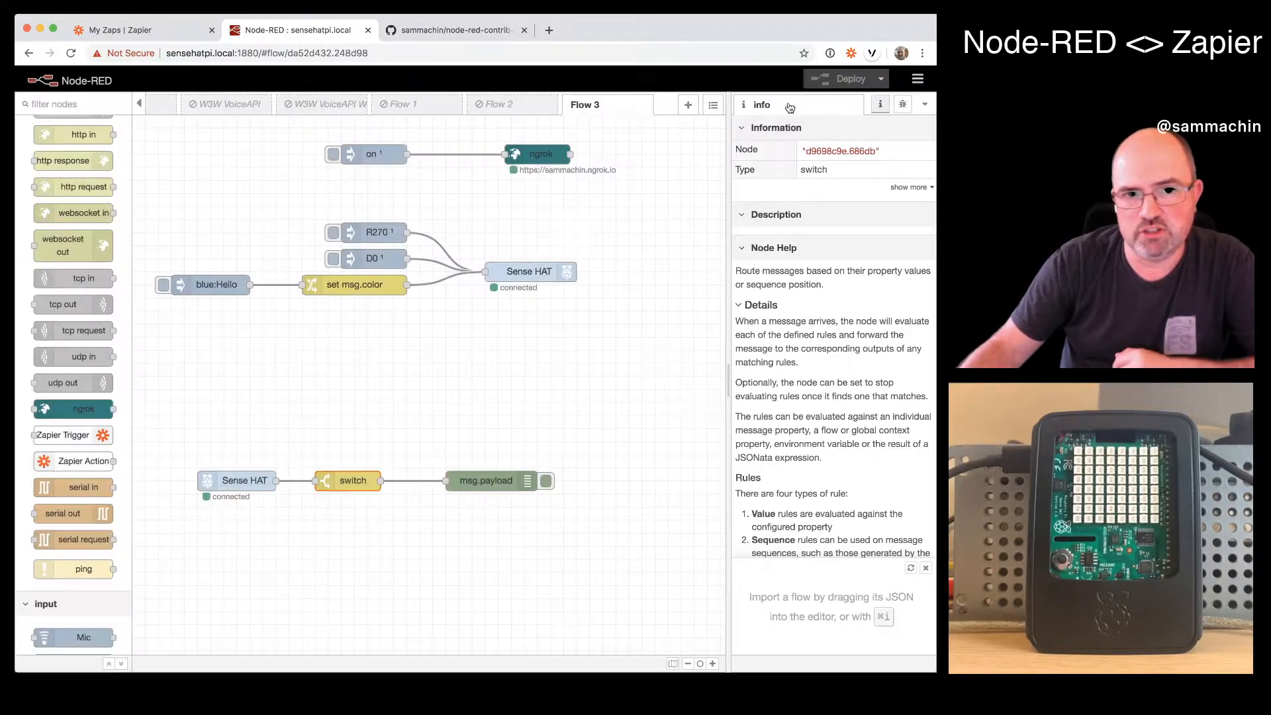
# - Show the debug messages, move the Zappy update window out of the way and clear the debug log
pyautogui.click(903, 104)
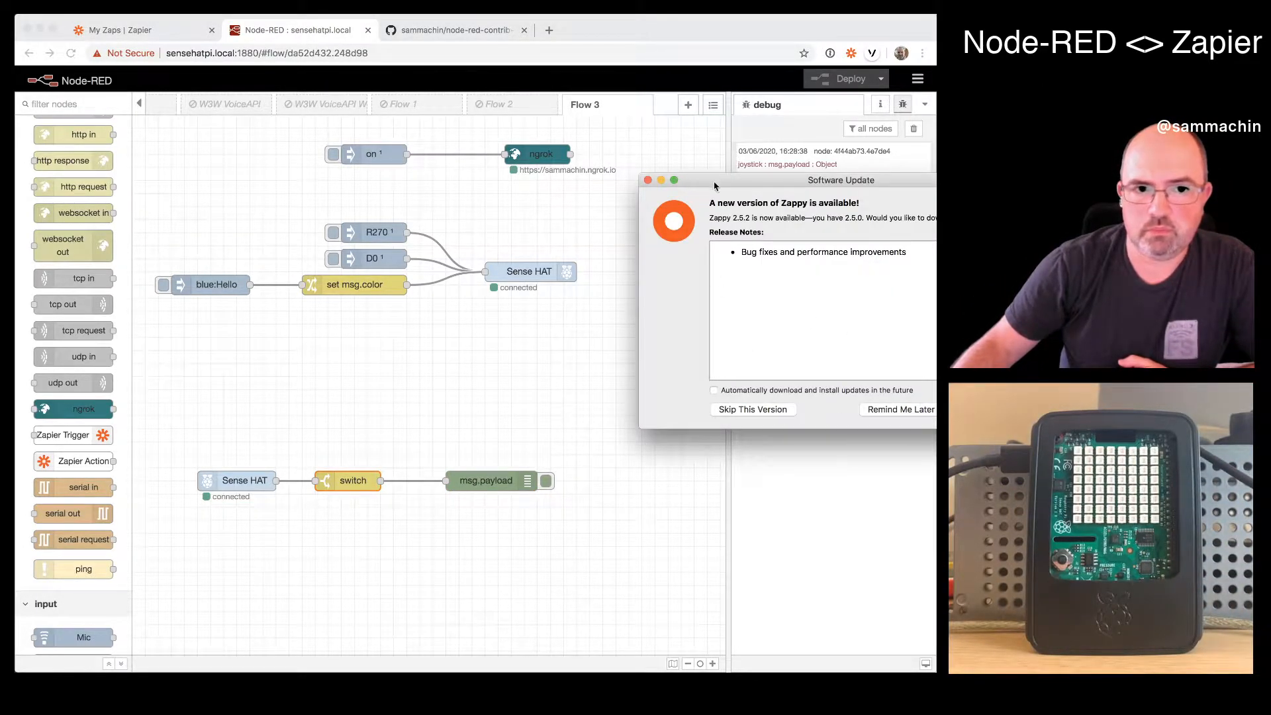
pyautogui.moveTo(758, 182); pyautogui.dragTo(1093, 189)
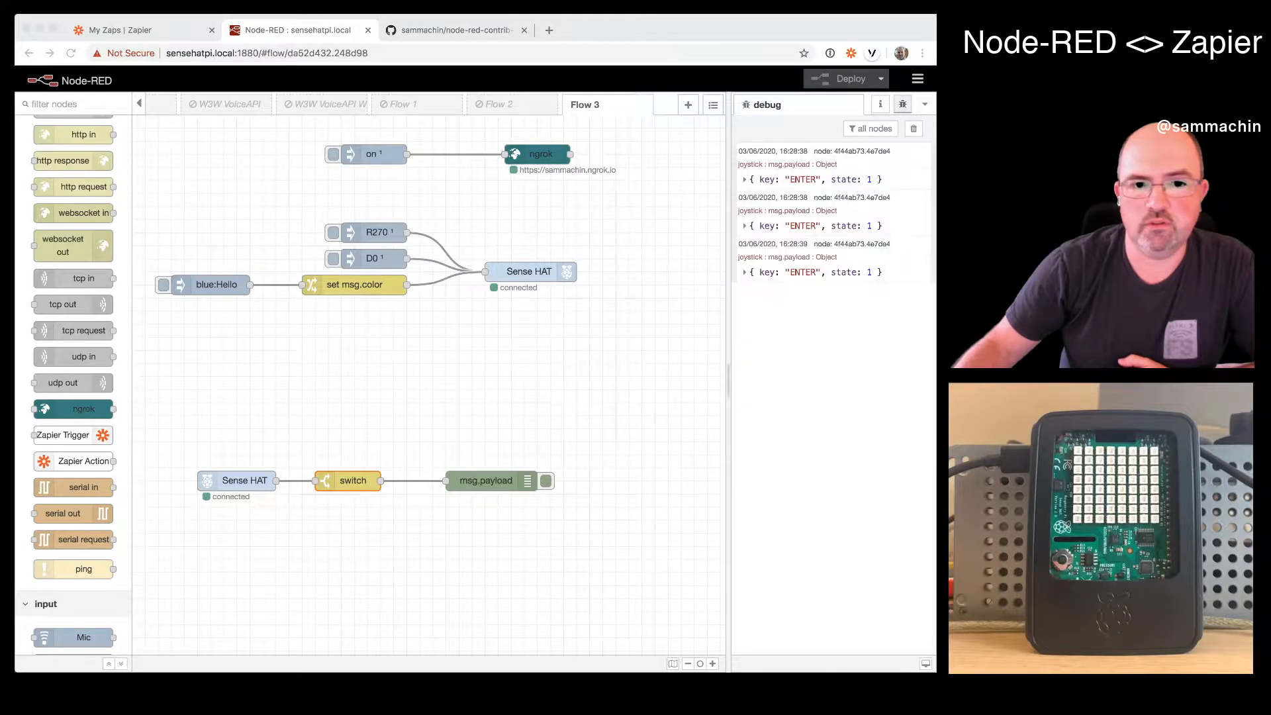
pyautogui.click(919, 137)
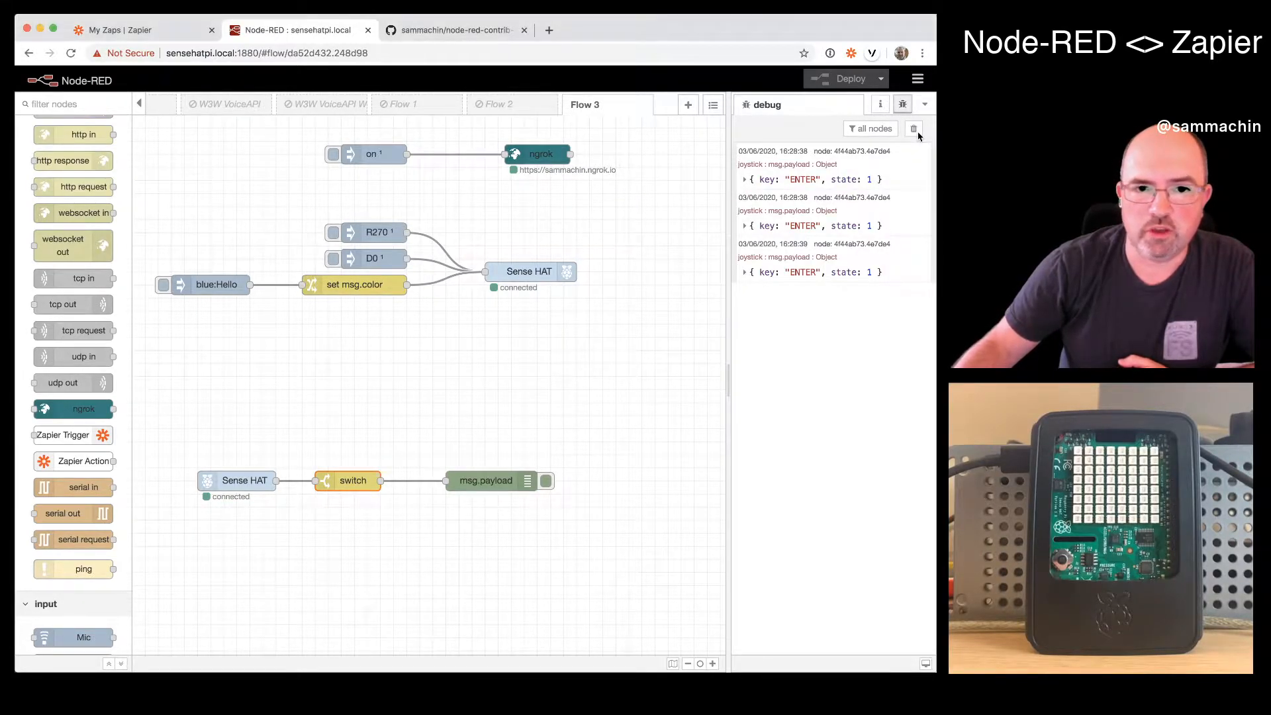
pyautogui.click(911, 131)
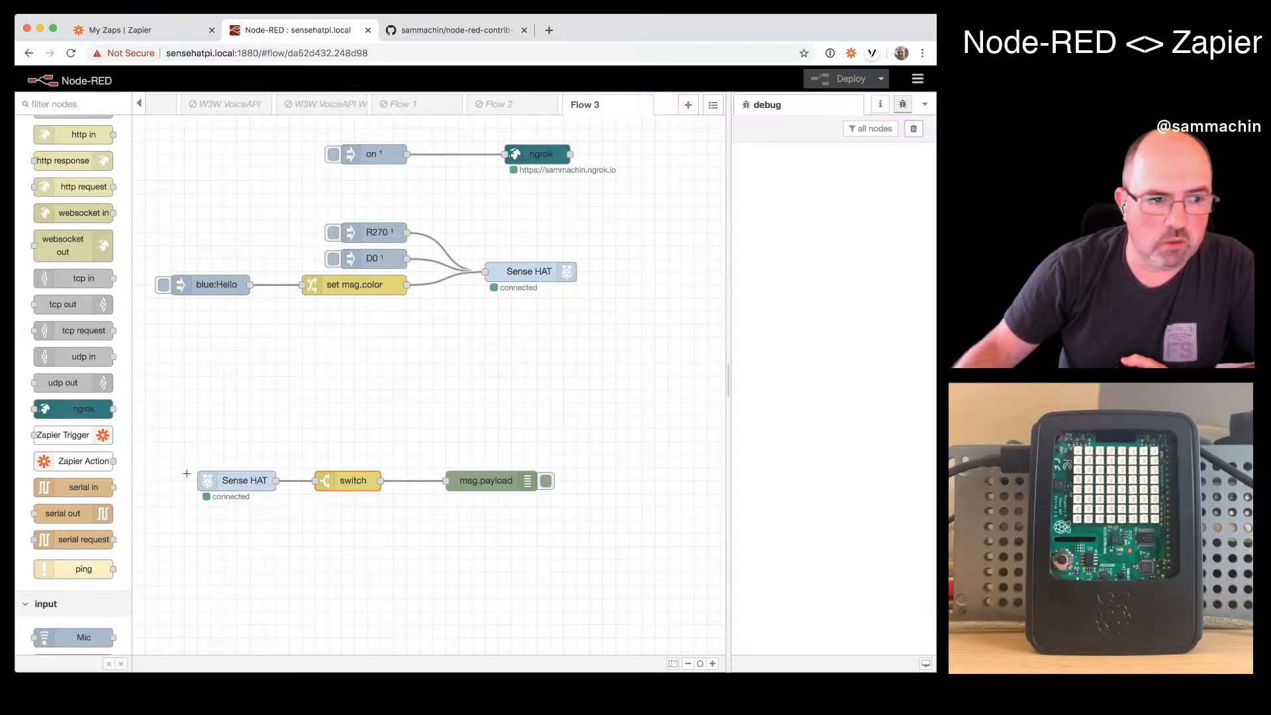
# - View the node-red-contrib-zapier repository on GitHub and return to the Node-RED flow
pyautogui.click(450, 30)
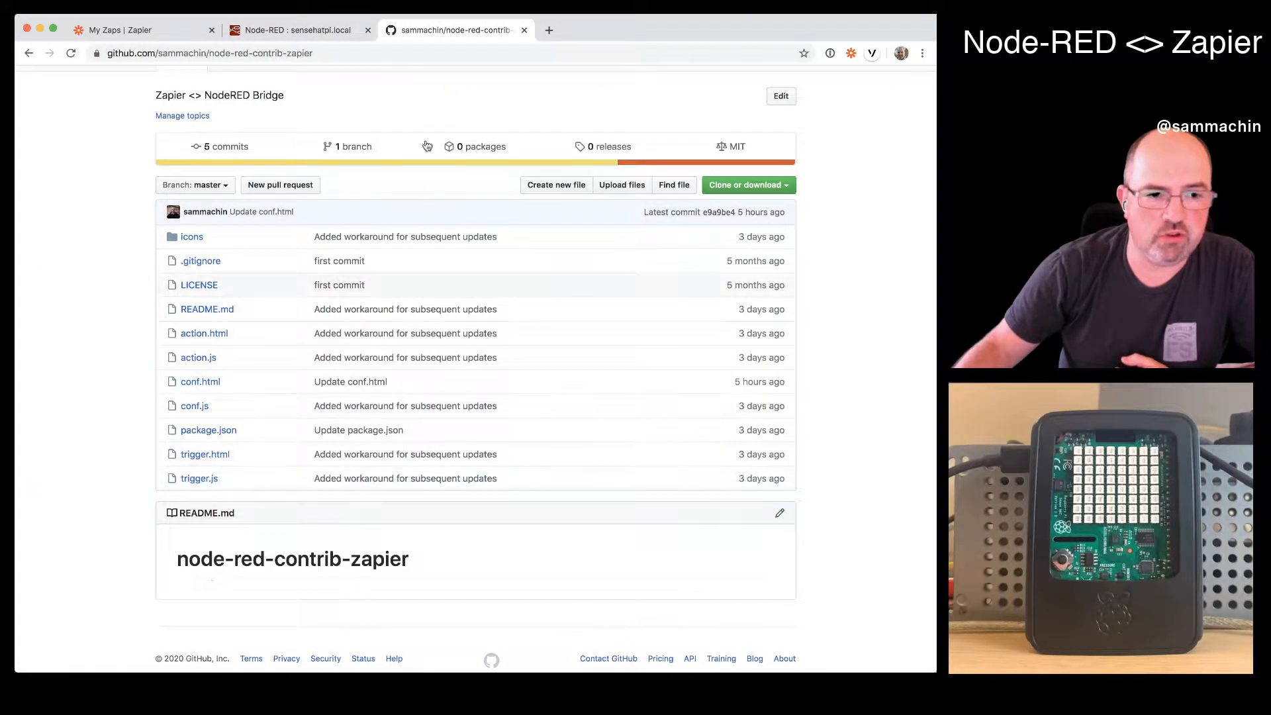
pyautogui.click(293, 30)
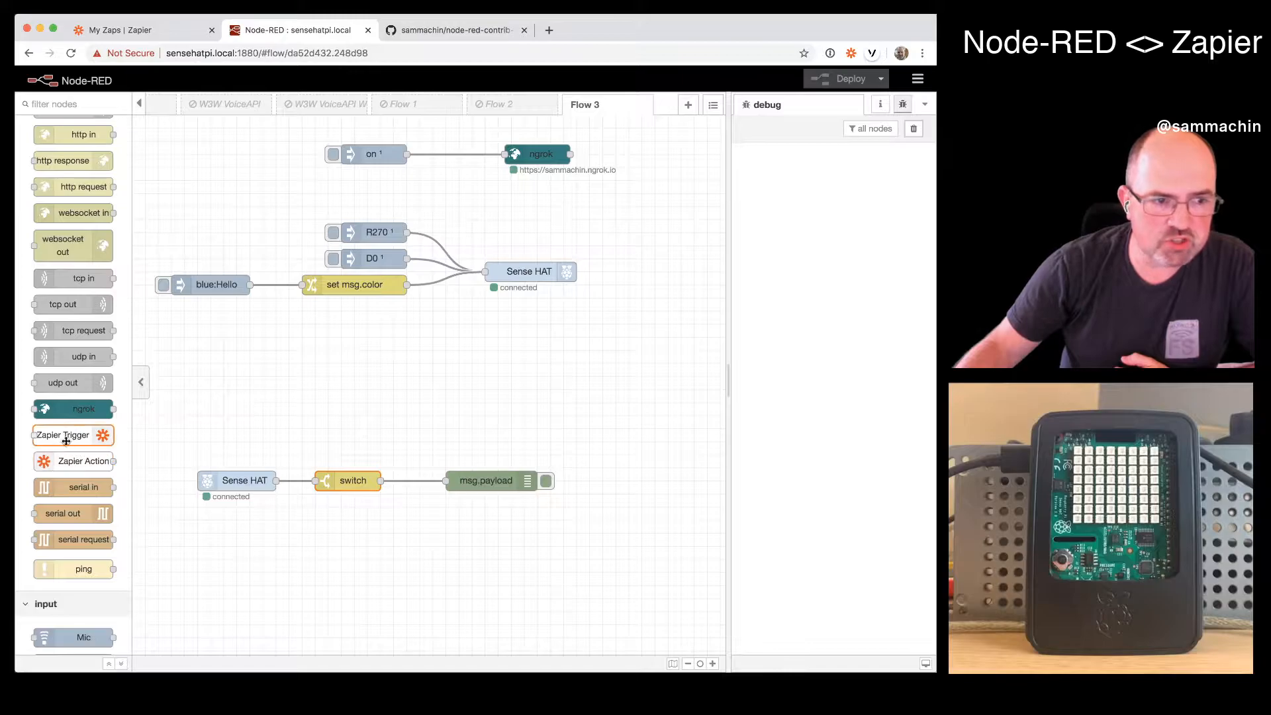
# - Place a Zapier Trigger node above msg.payload and a Zapier Action node above blue:Hello, and open the action node's settings
pyautogui.moveTo(68, 456)
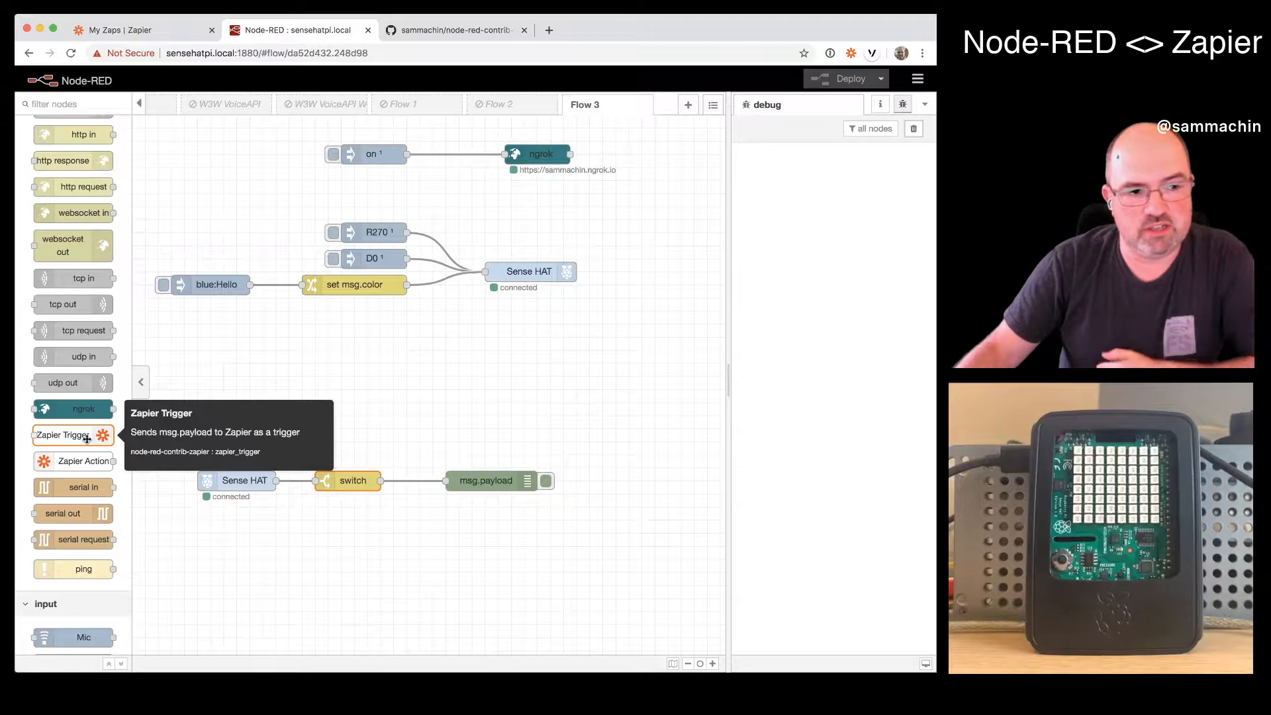
pyautogui.moveTo(87, 439); pyautogui.dragTo(504, 459)
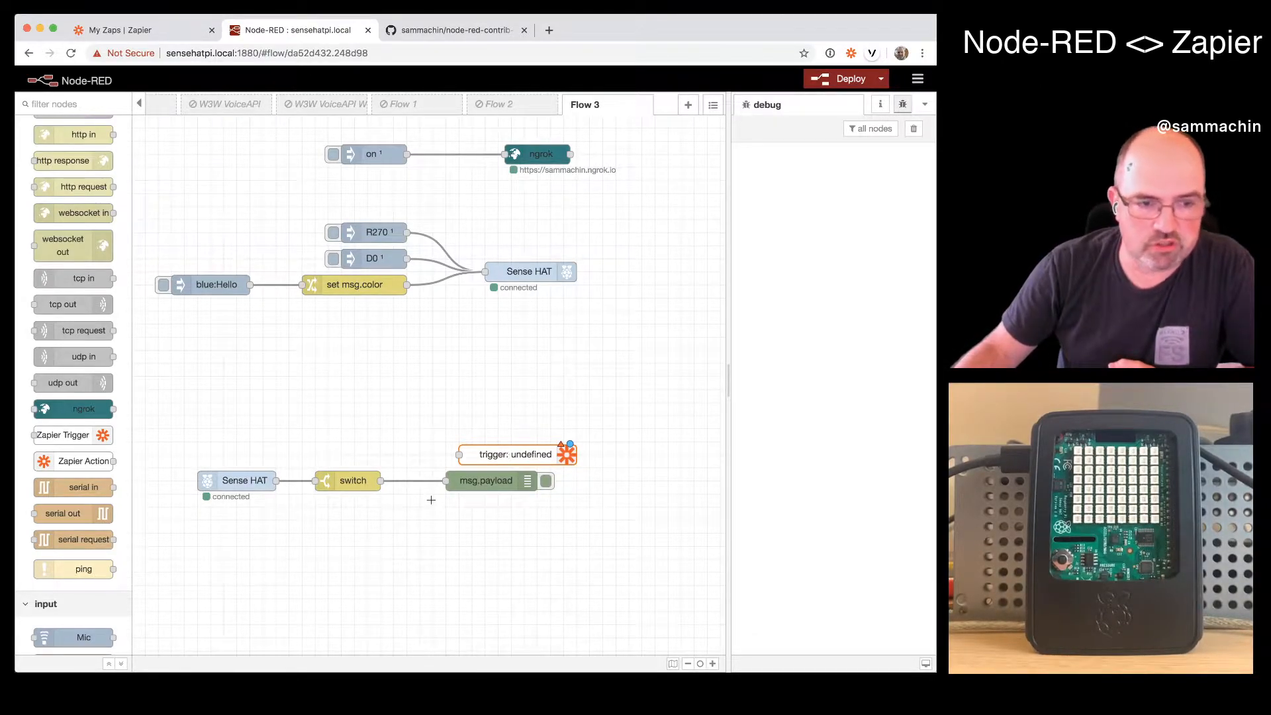
pyautogui.moveTo(106, 462); pyautogui.dragTo(235, 233)
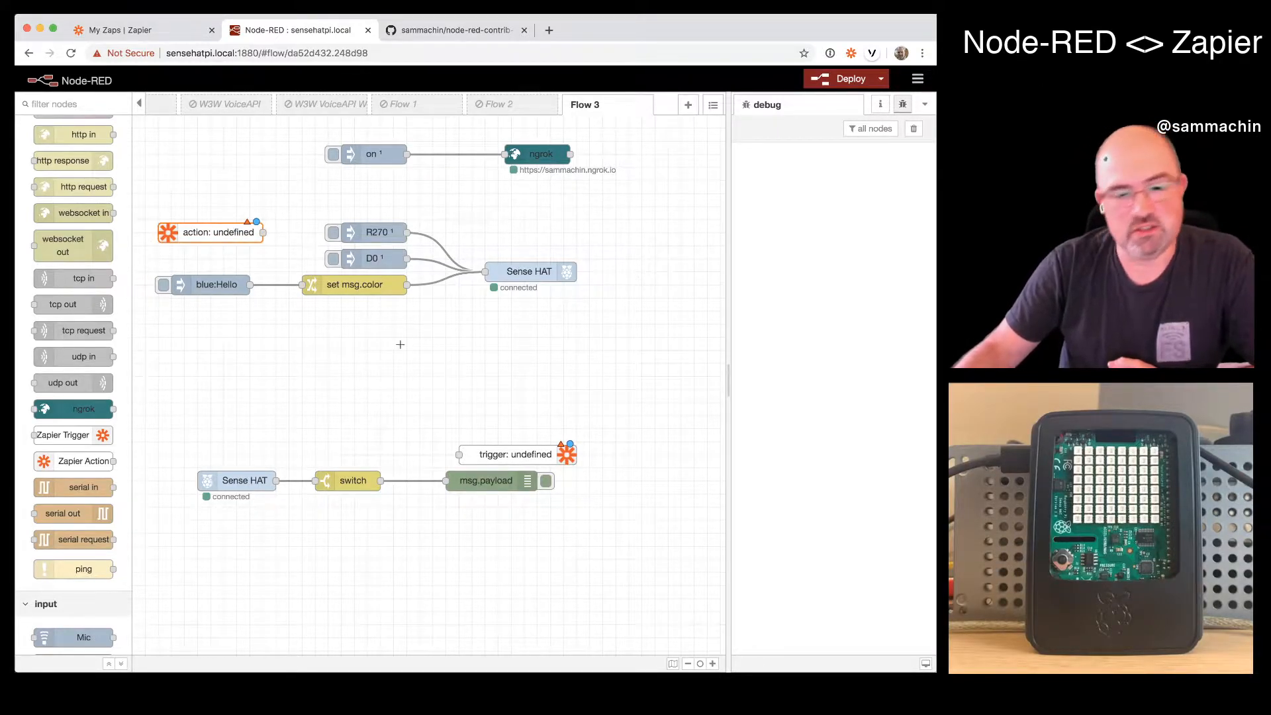
pyautogui.doubleClick(215, 236)
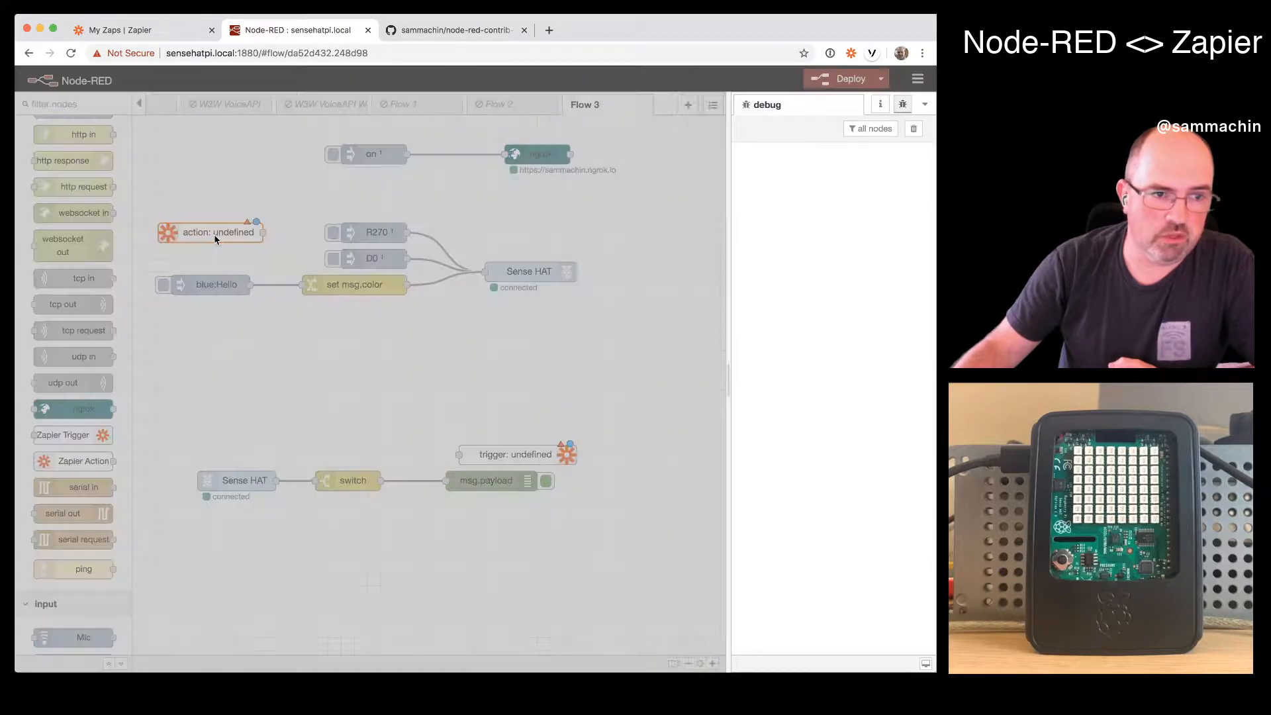
pyautogui.click(647, 203)
pyautogui.click(649, 194)
pyautogui.click(676, 194)
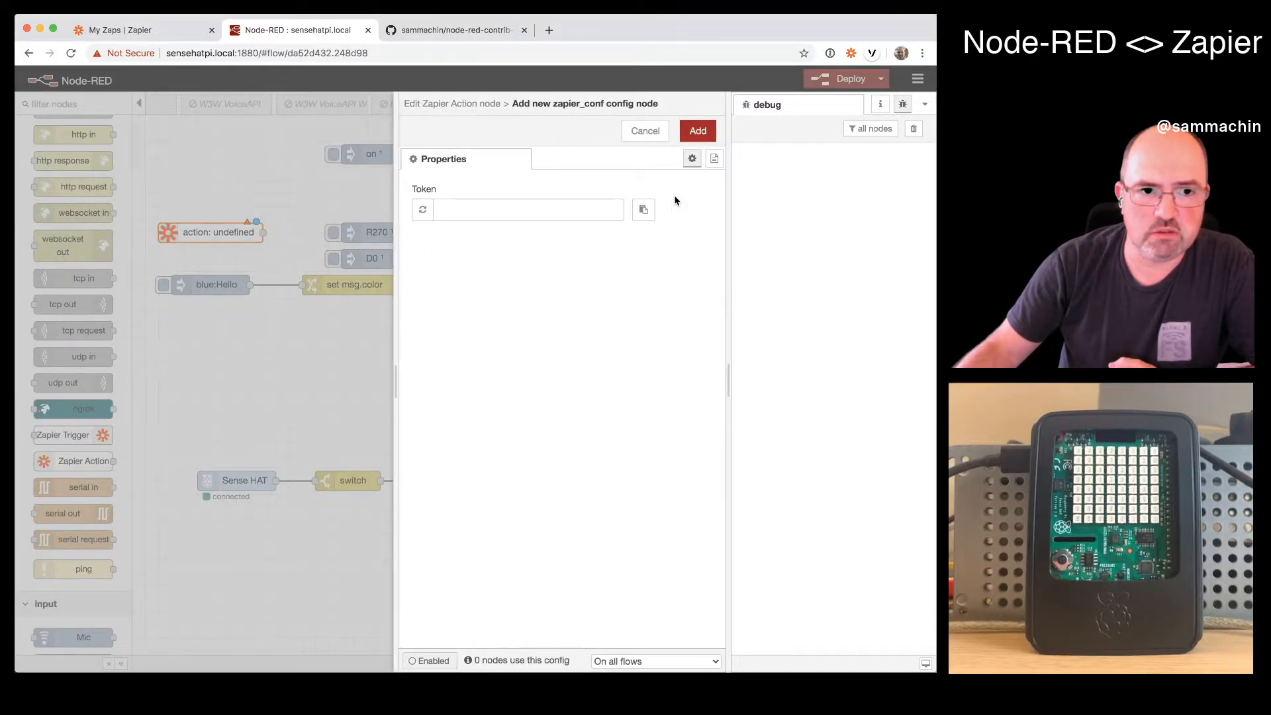
pyautogui.click(643, 135)
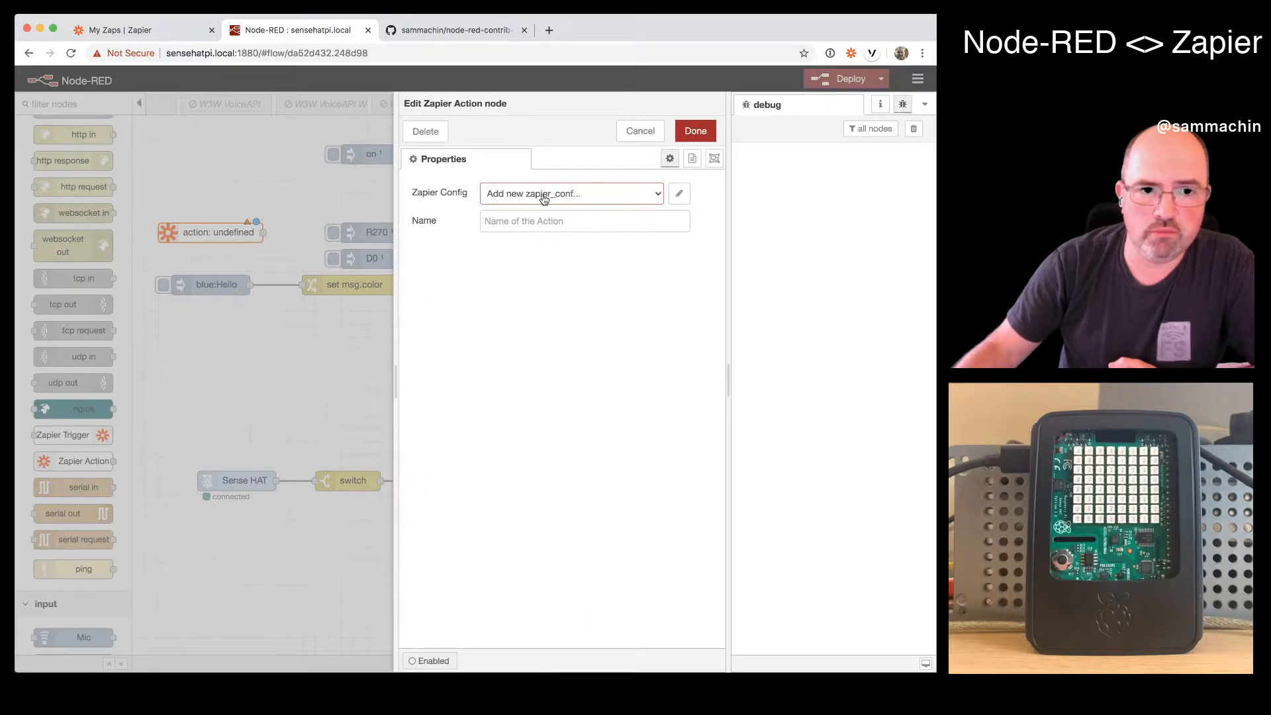
# - Start a new Zapier config, enter a sample token and replace it with a randomly generated token
pyautogui.click(679, 194)
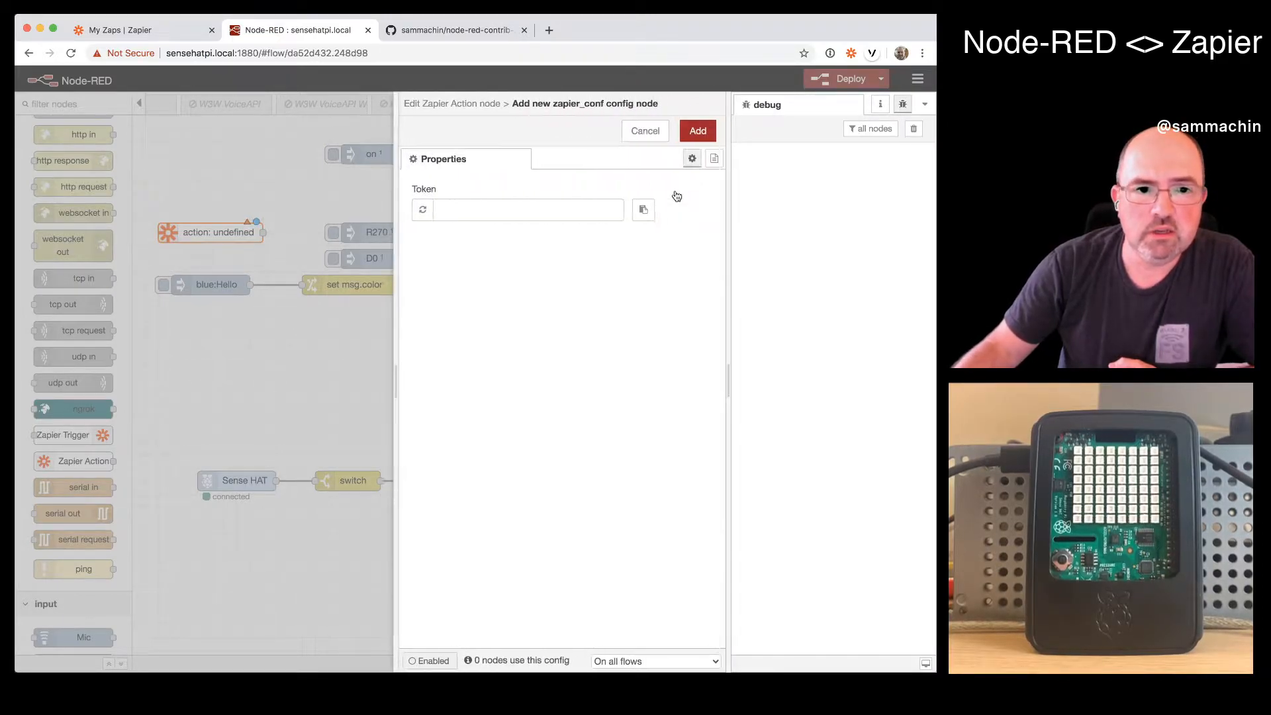
pyautogui.click(445, 210)
pyautogui.write('this-isa tokn')
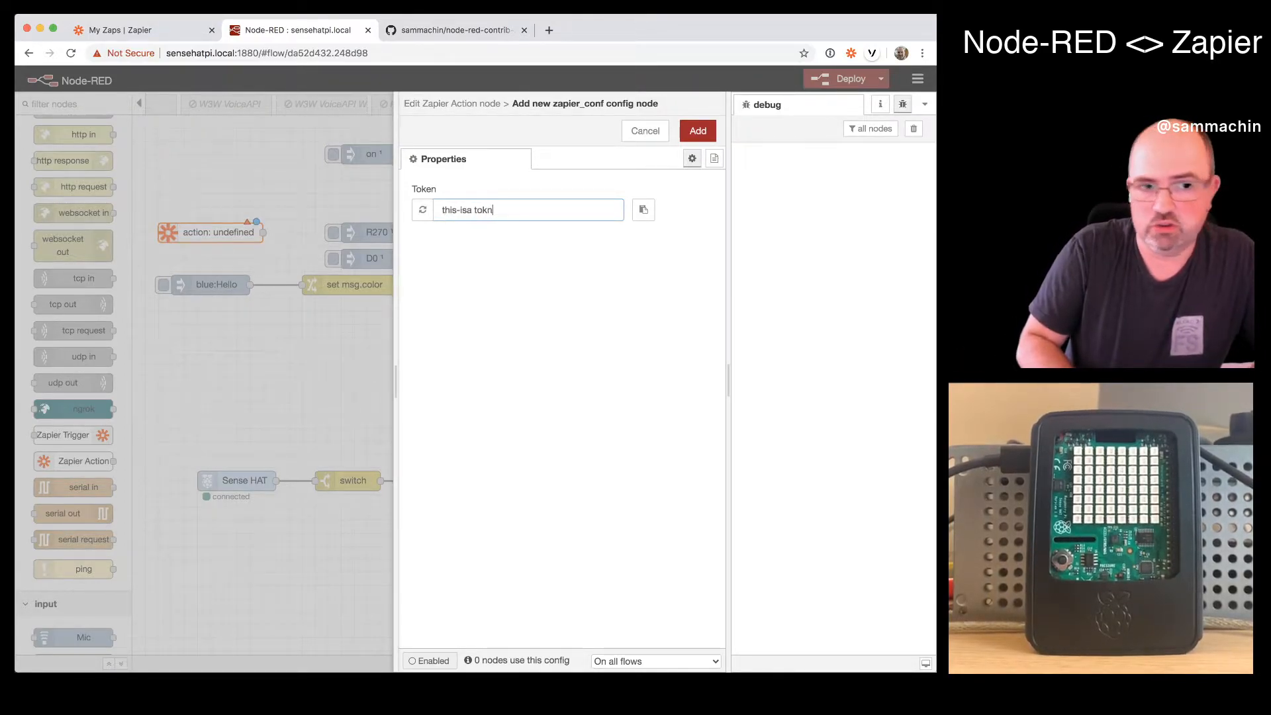
pyautogui.click(421, 210)
pyautogui.click(421, 211)
pyautogui.click(429, 213)
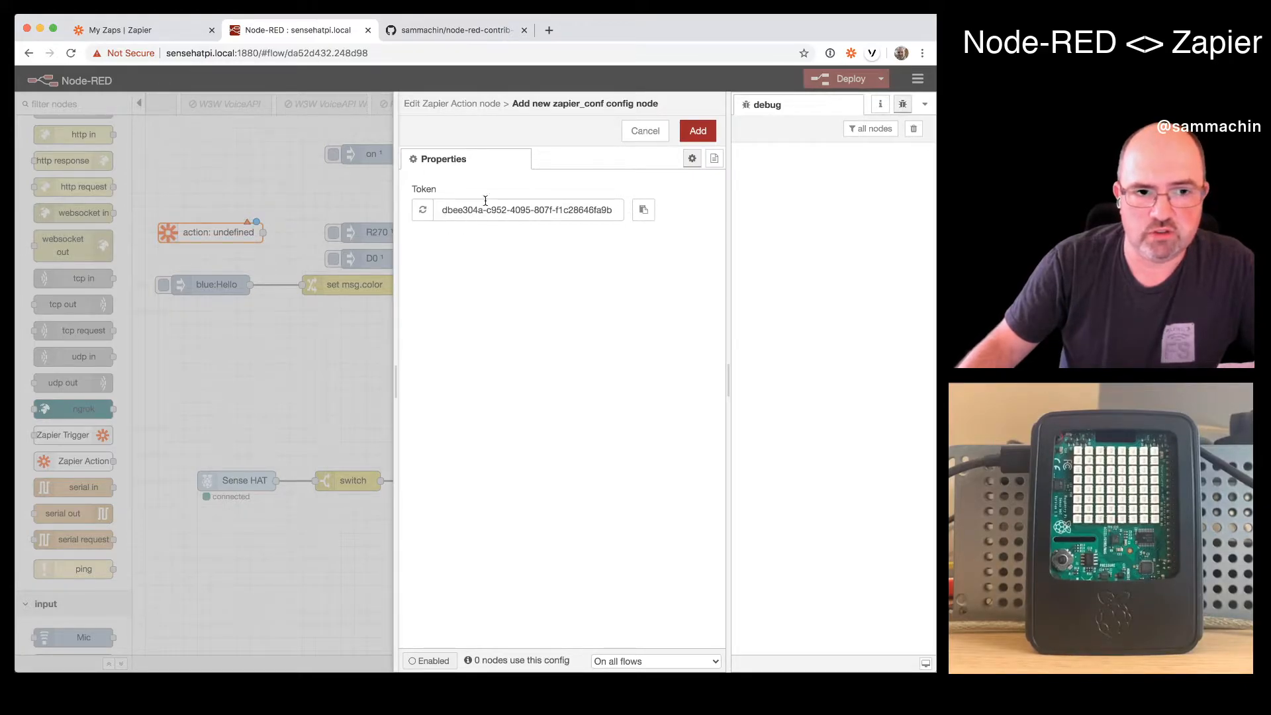
# - Copy the generated token to the clipboard and add the new Zapier config
pyautogui.click(643, 212)
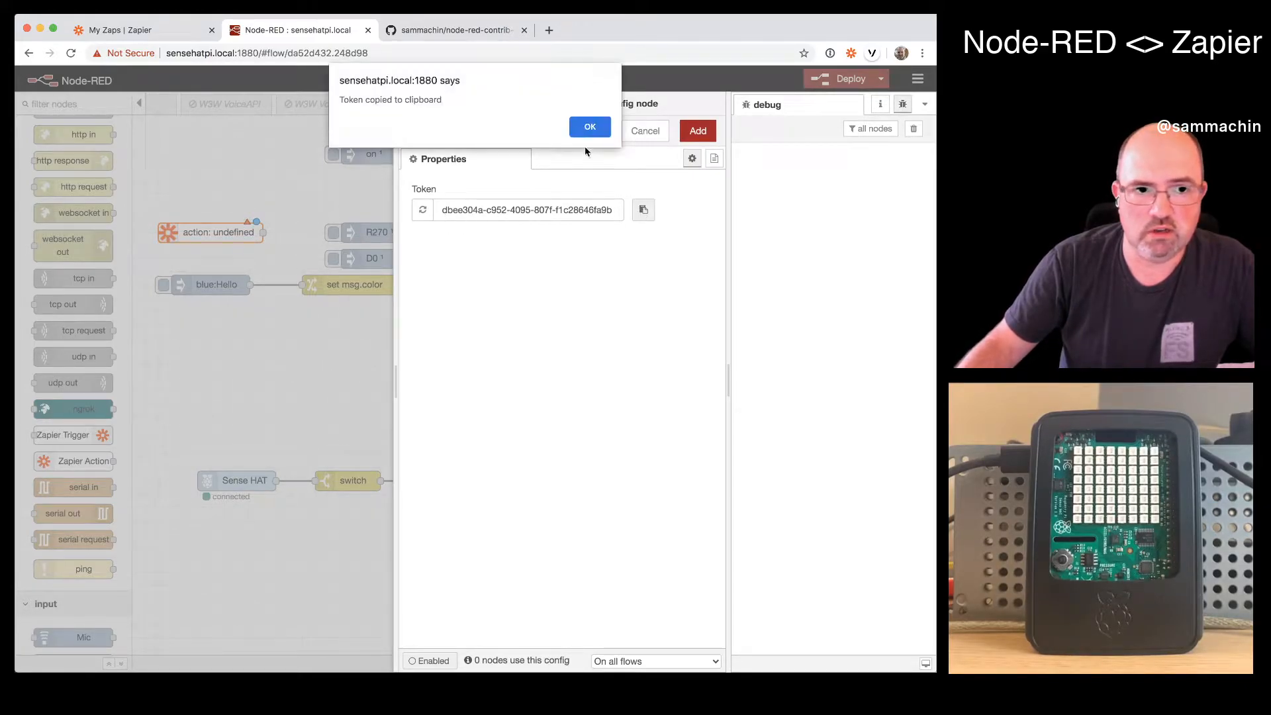
pyautogui.click(587, 125)
pyautogui.click(693, 131)
# - Name the Zapier Action node "display" and wire its output to the set msg.color node
pyautogui.click(665, 220)
pyautogui.write('display')
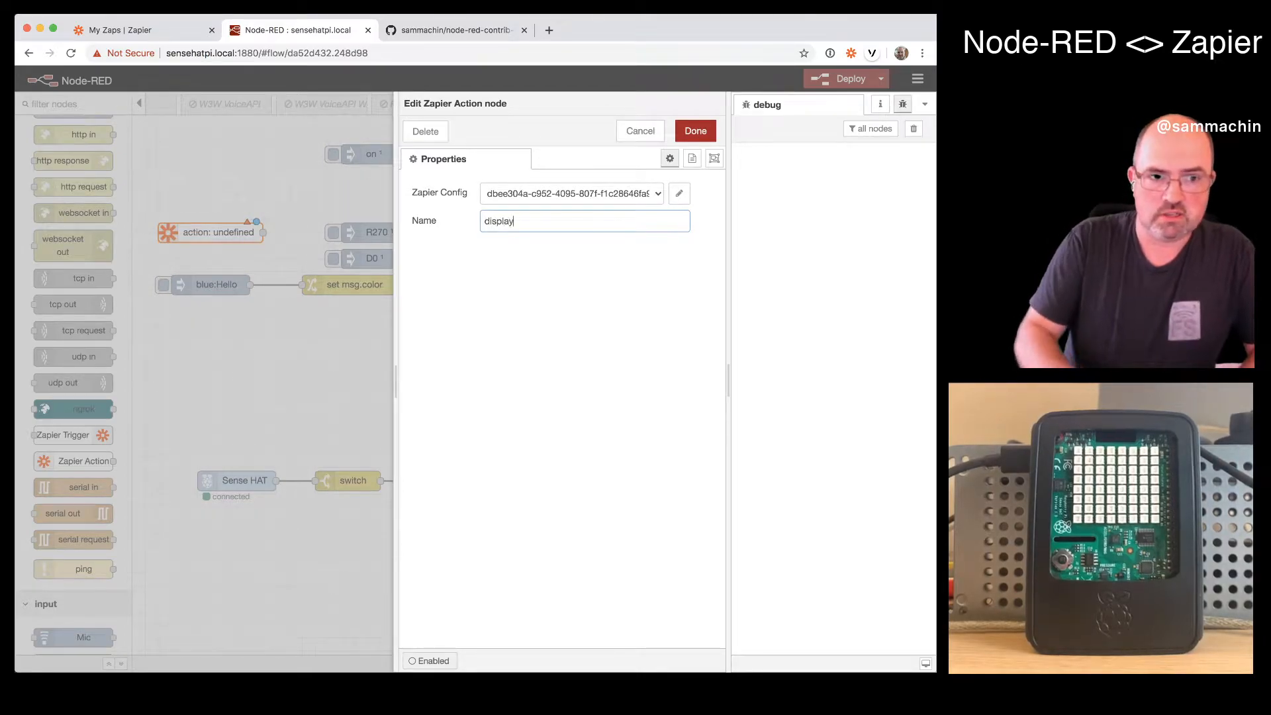
pyautogui.click(693, 130)
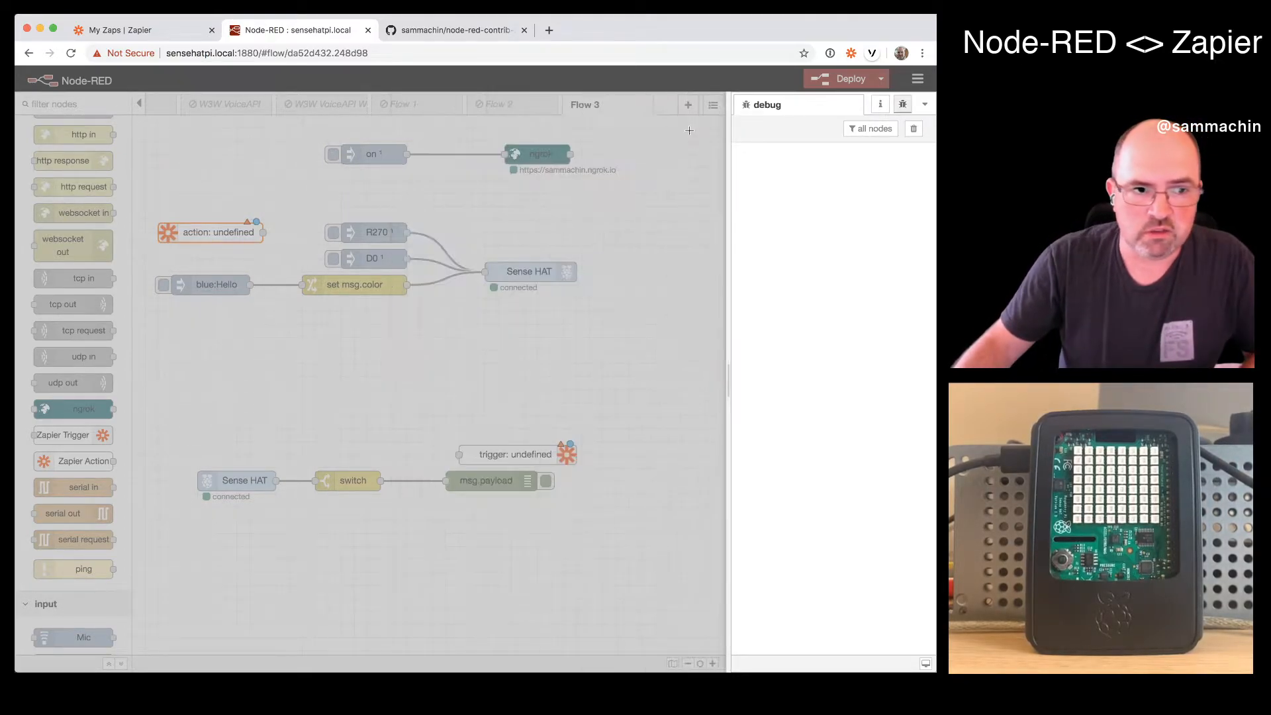
pyautogui.moveTo(263, 231); pyautogui.dragTo(301, 284)
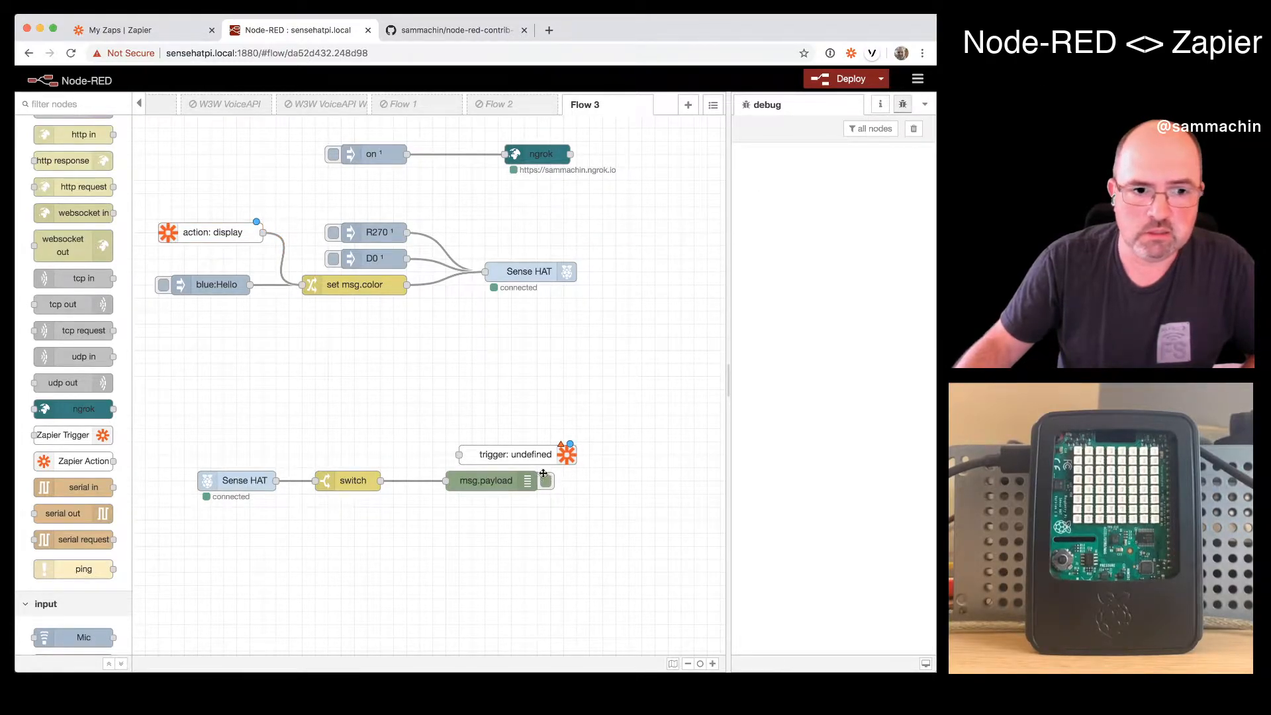
pyautogui.doubleClick(520, 457)
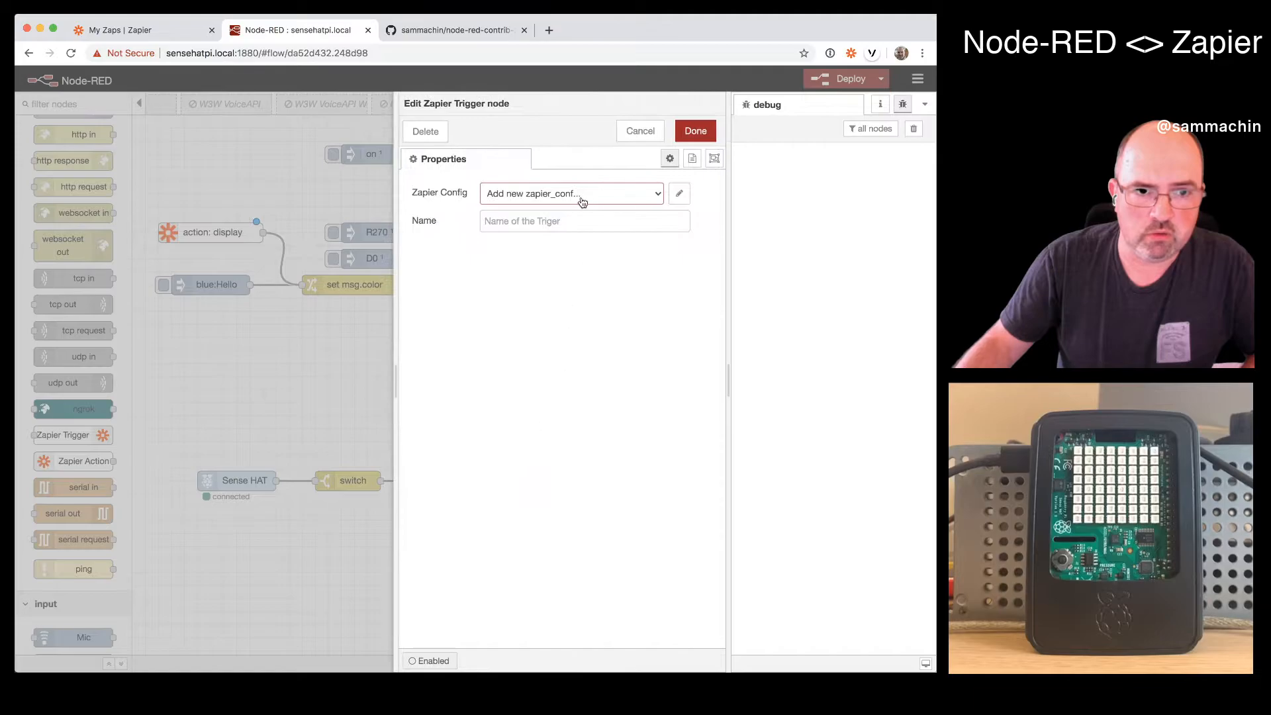
pyautogui.click(582, 194)
pyautogui.click(282, 181)
pyautogui.click(229, 228)
pyautogui.doubleClick(219, 229)
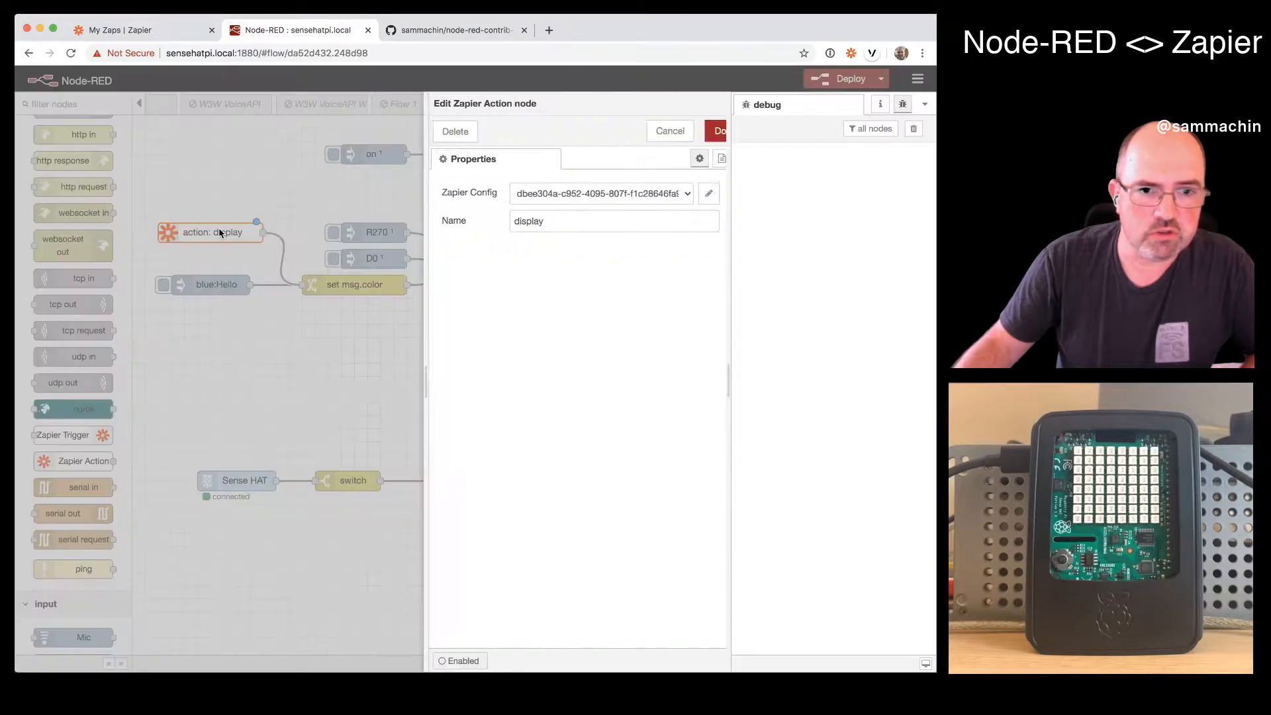
pyautogui.click(639, 131)
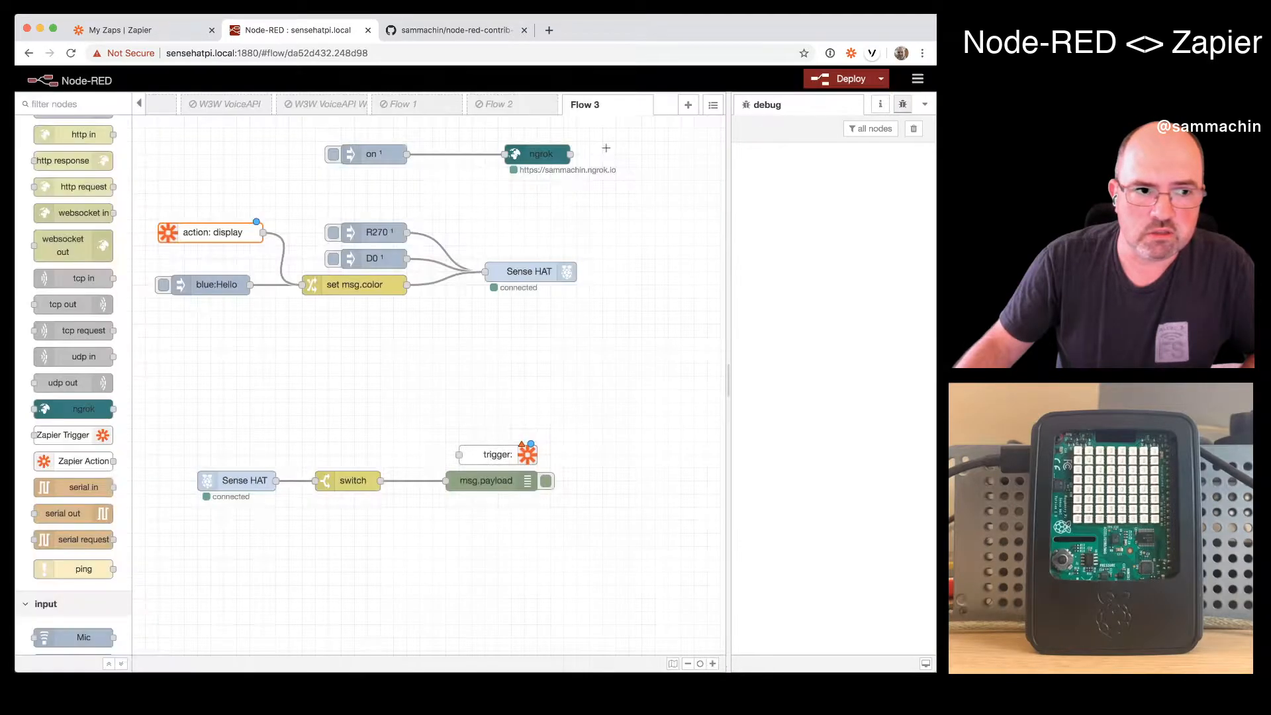
# - Assign the existing Zapier config to the Zapier Trigger node
pyautogui.doubleClick(496, 454)
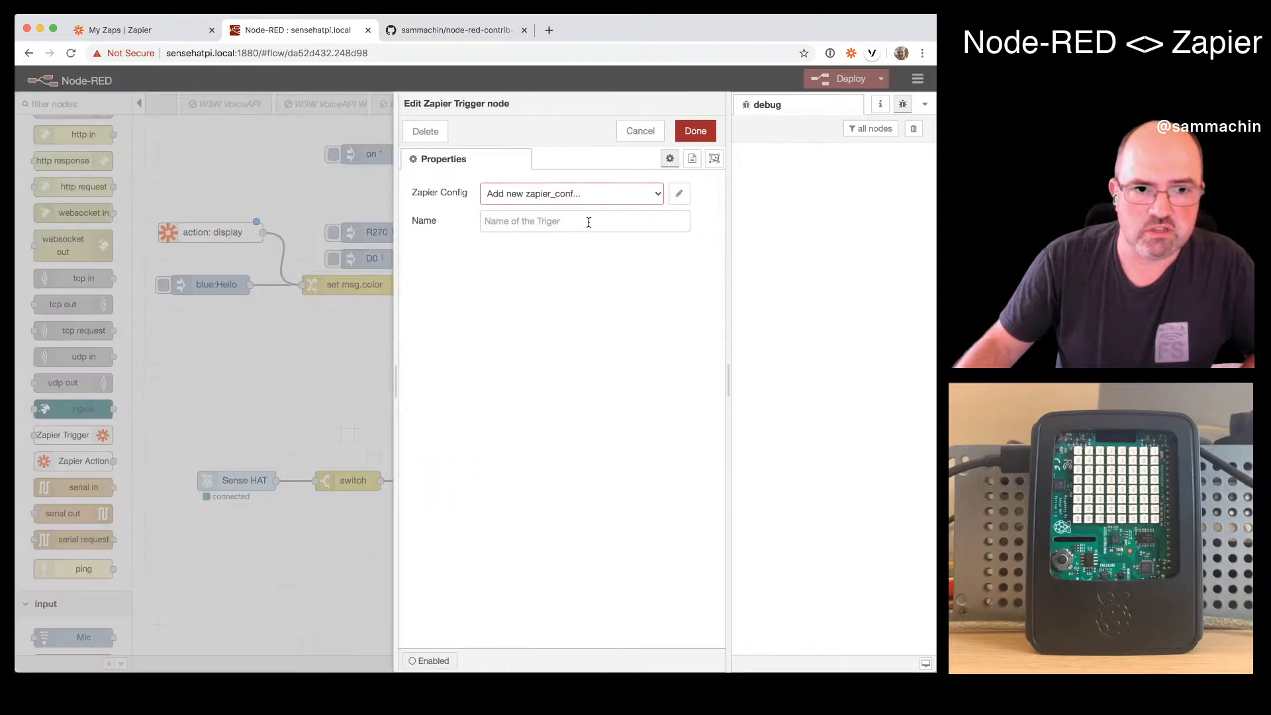
pyautogui.click(591, 194)
pyautogui.click(591, 171)
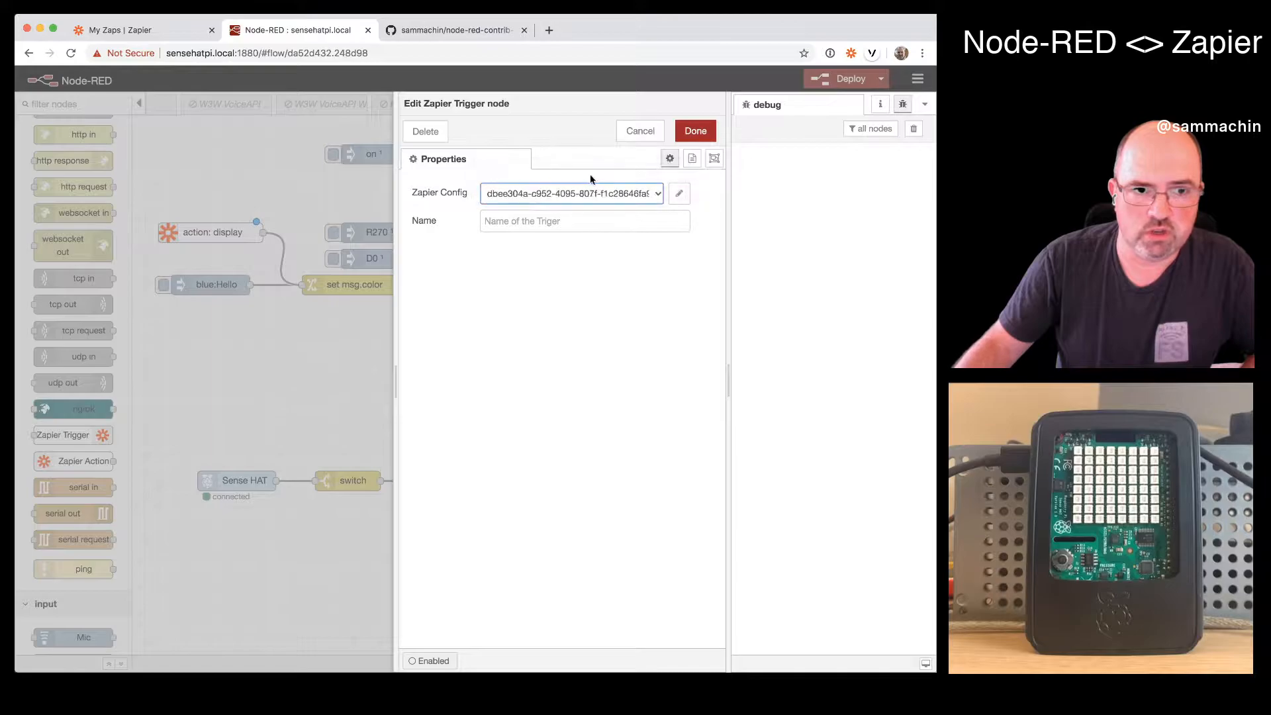
pyautogui.click(653, 202)
pyautogui.click(652, 206)
pyautogui.click(679, 193)
pyautogui.click(426, 130)
pyautogui.click(551, 199)
pyautogui.click(550, 183)
# - Name the Zapier Trigger node "button" and wire the switch node's output to it
pyautogui.click(593, 223)
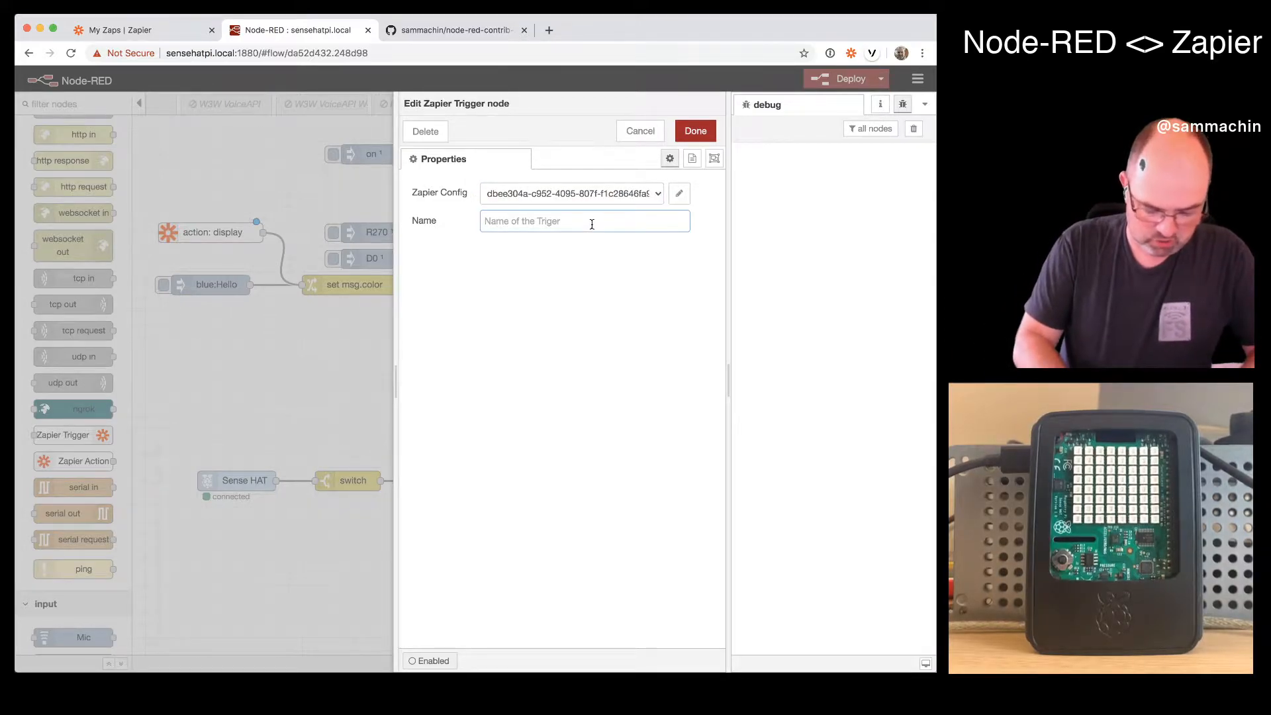
pyautogui.write('button')
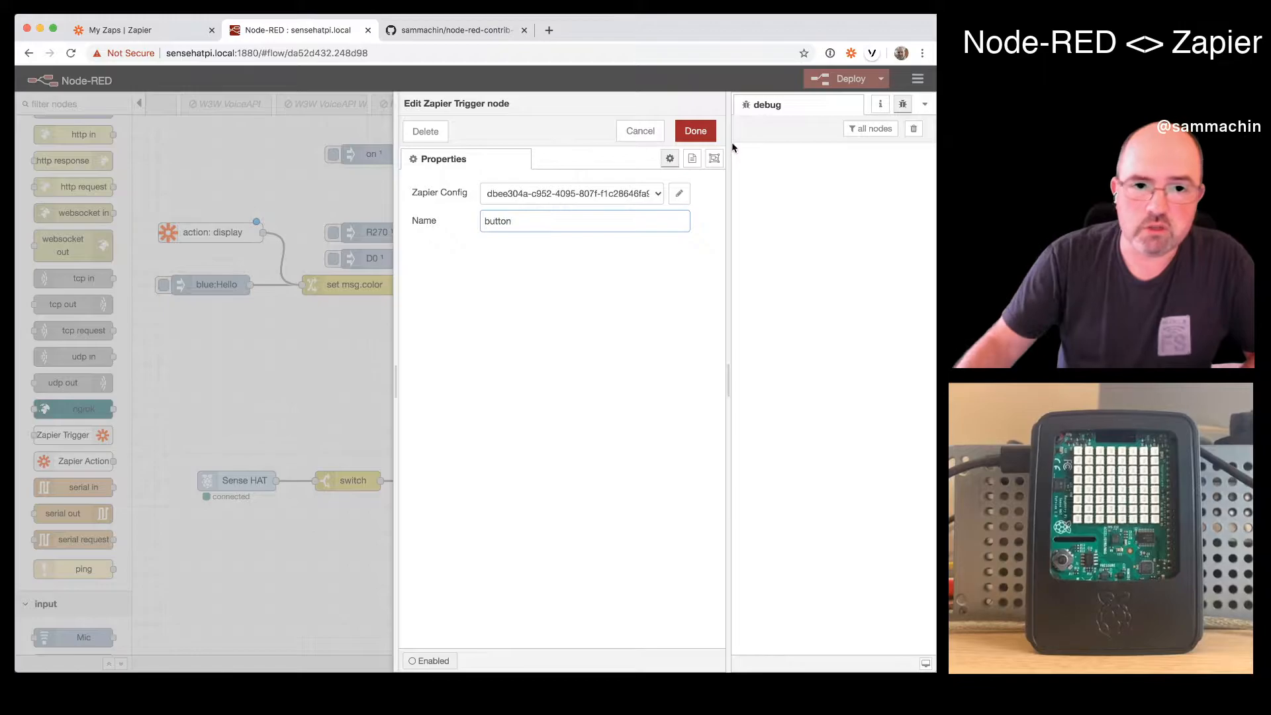
pyautogui.click(688, 132)
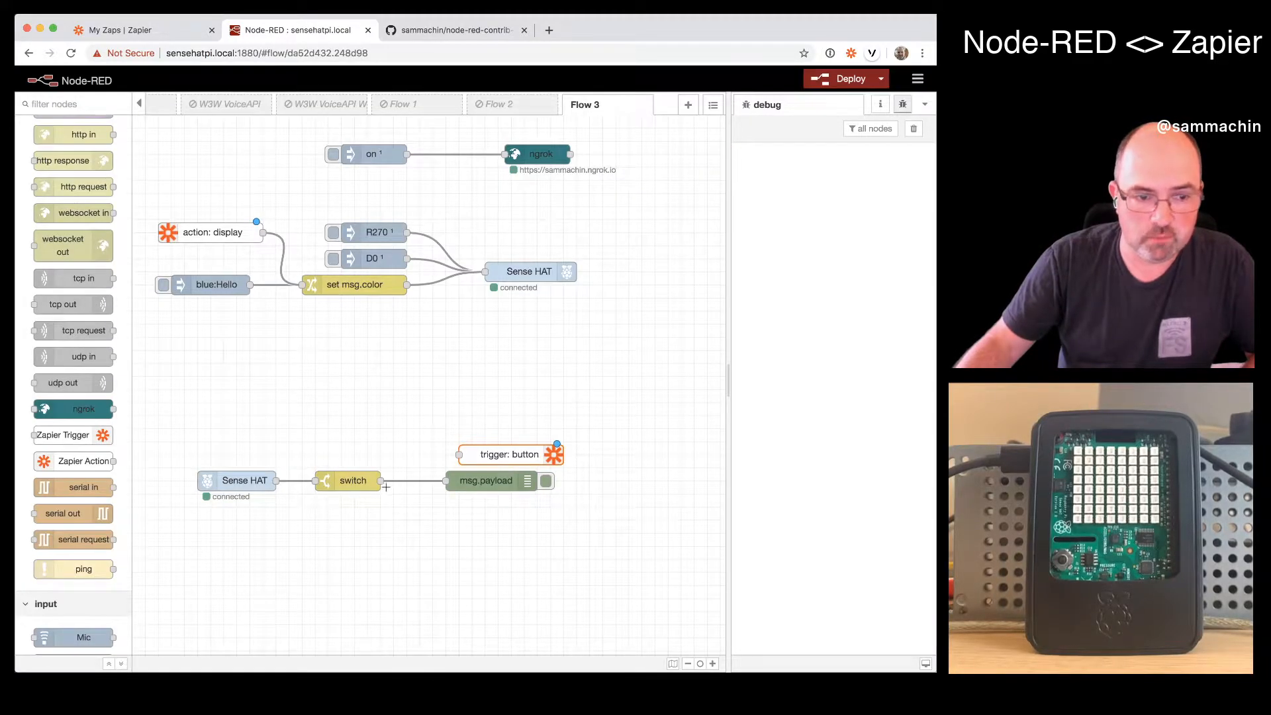
pyautogui.moveTo(381, 481); pyautogui.dragTo(461, 455)
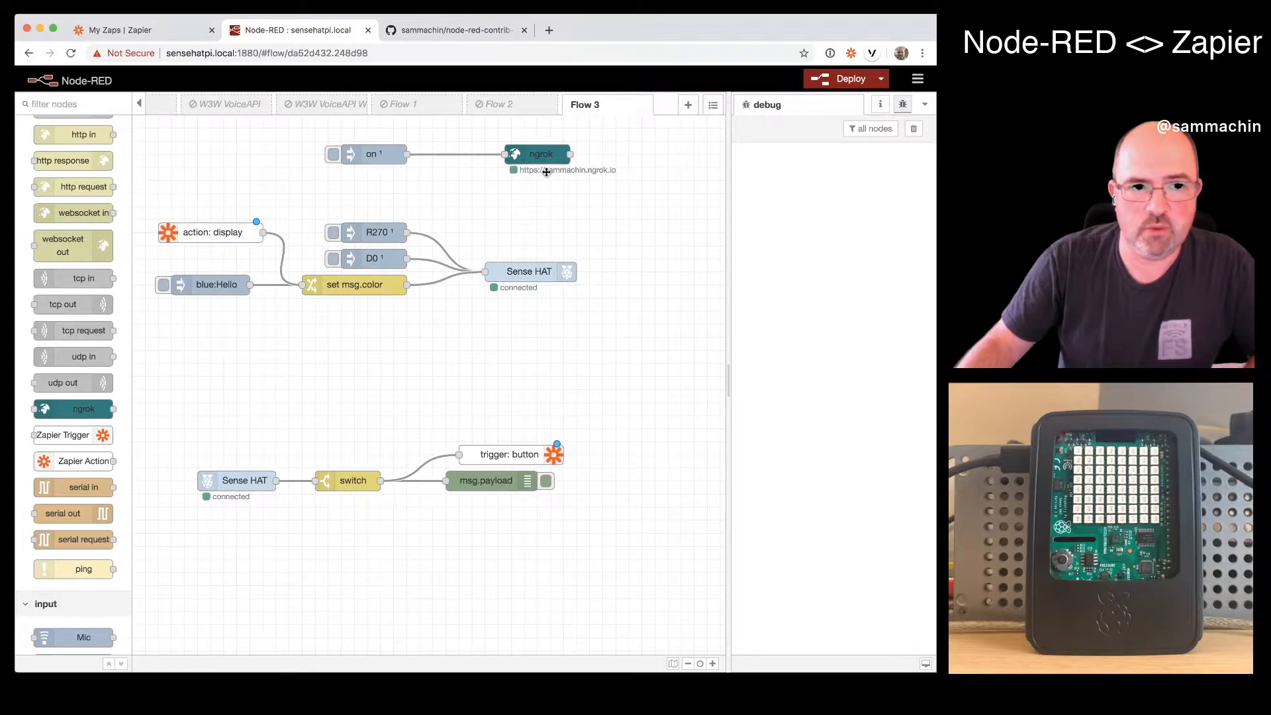
# - Deploy the flow and start a new Zap on the Zapier site
pyautogui.click(835, 86)
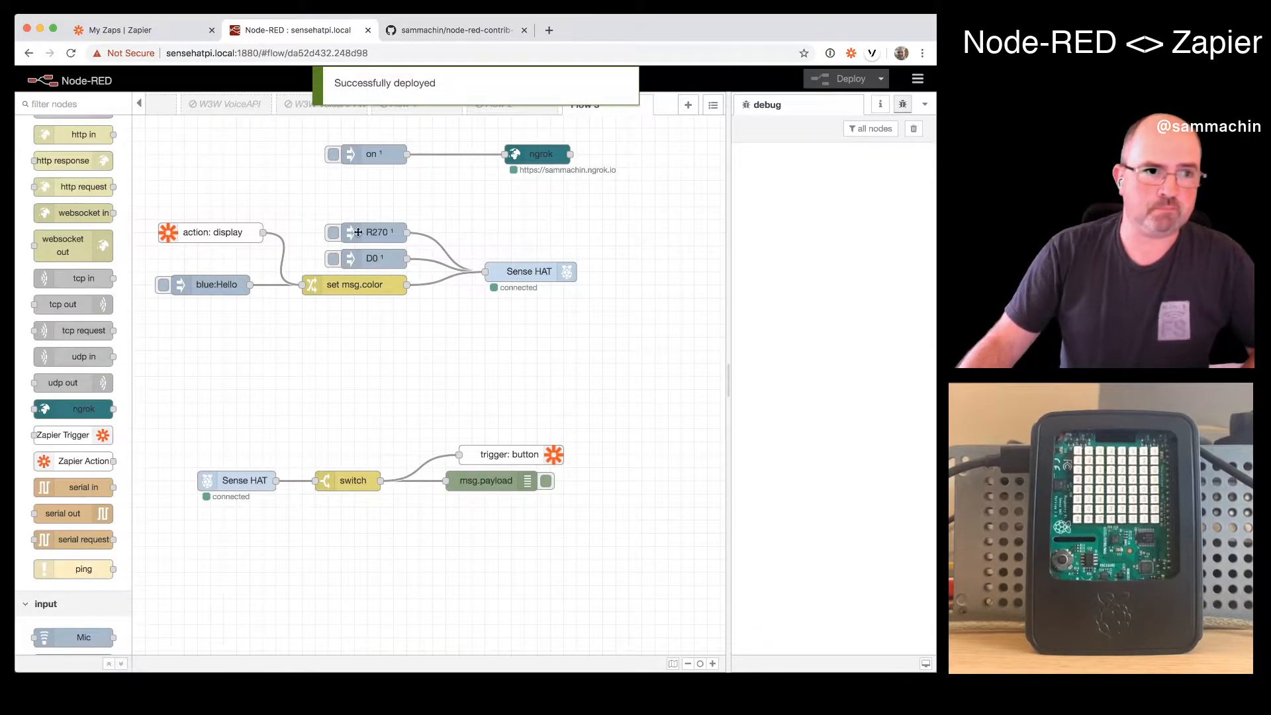
pyautogui.click(135, 32)
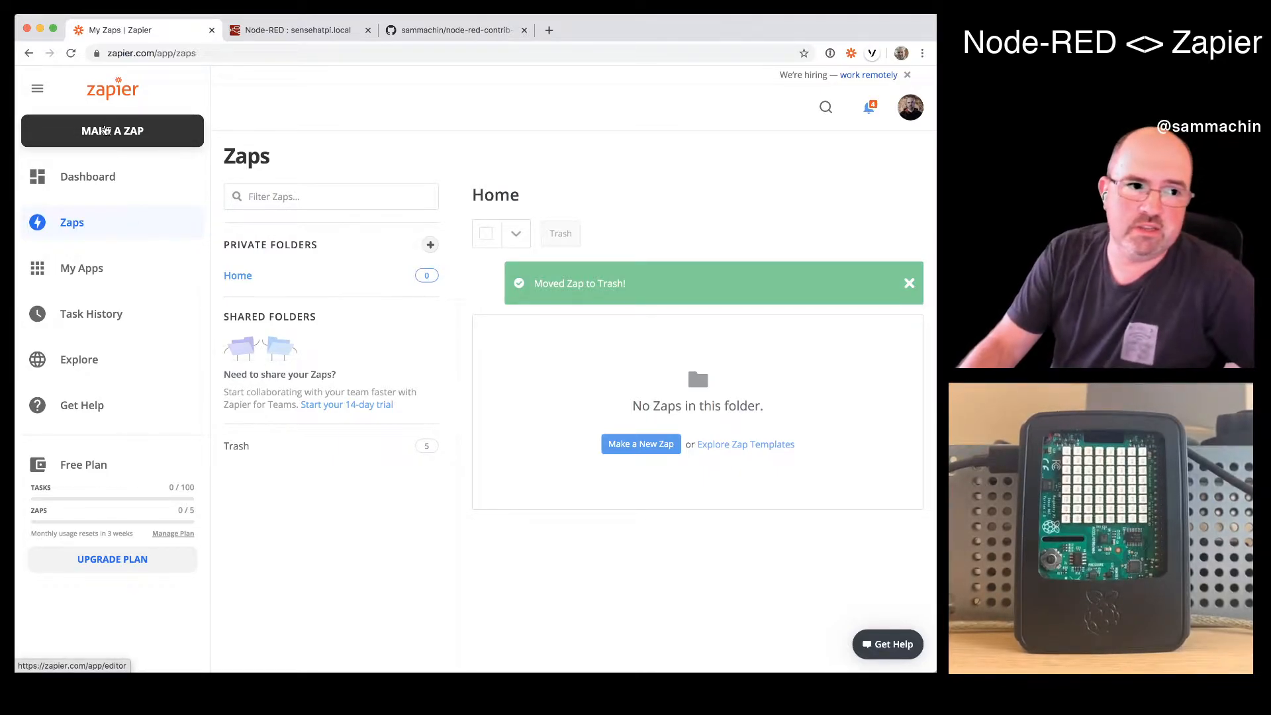
pyautogui.click(106, 130)
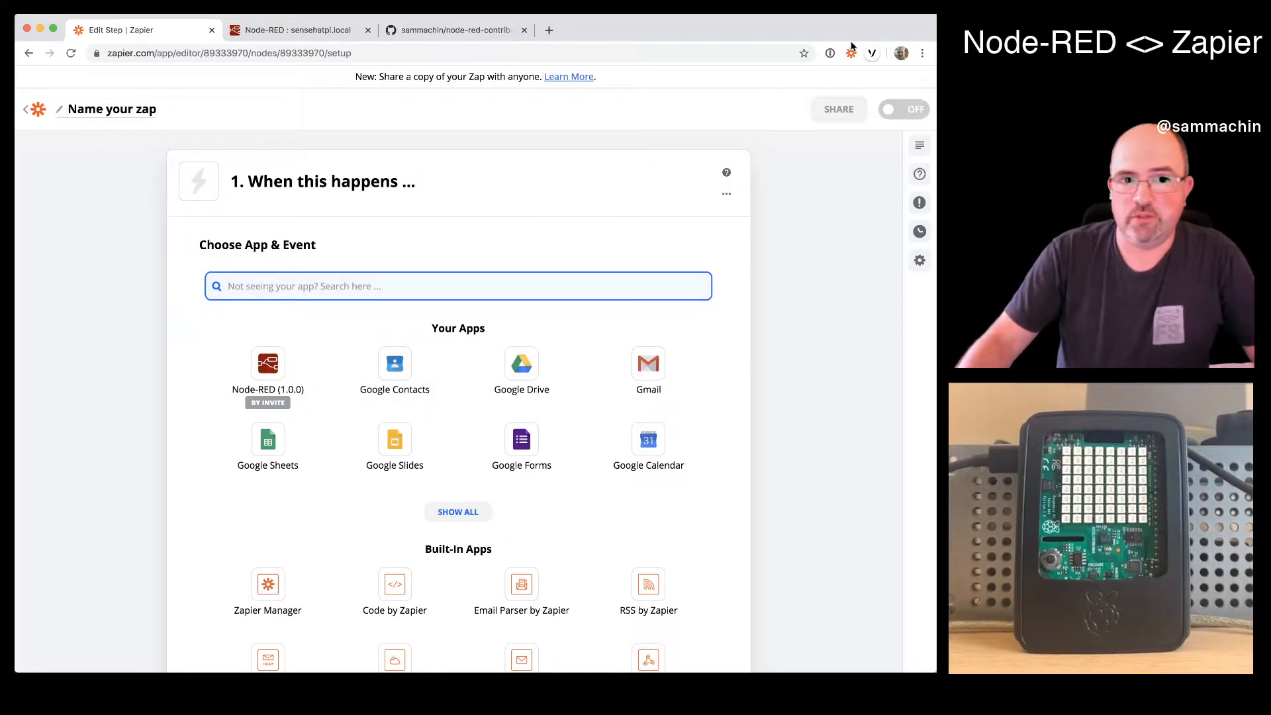
# - Set the Zap's trigger to Push by Zapier with the New Push With Fields event
pyautogui.write('zapi')
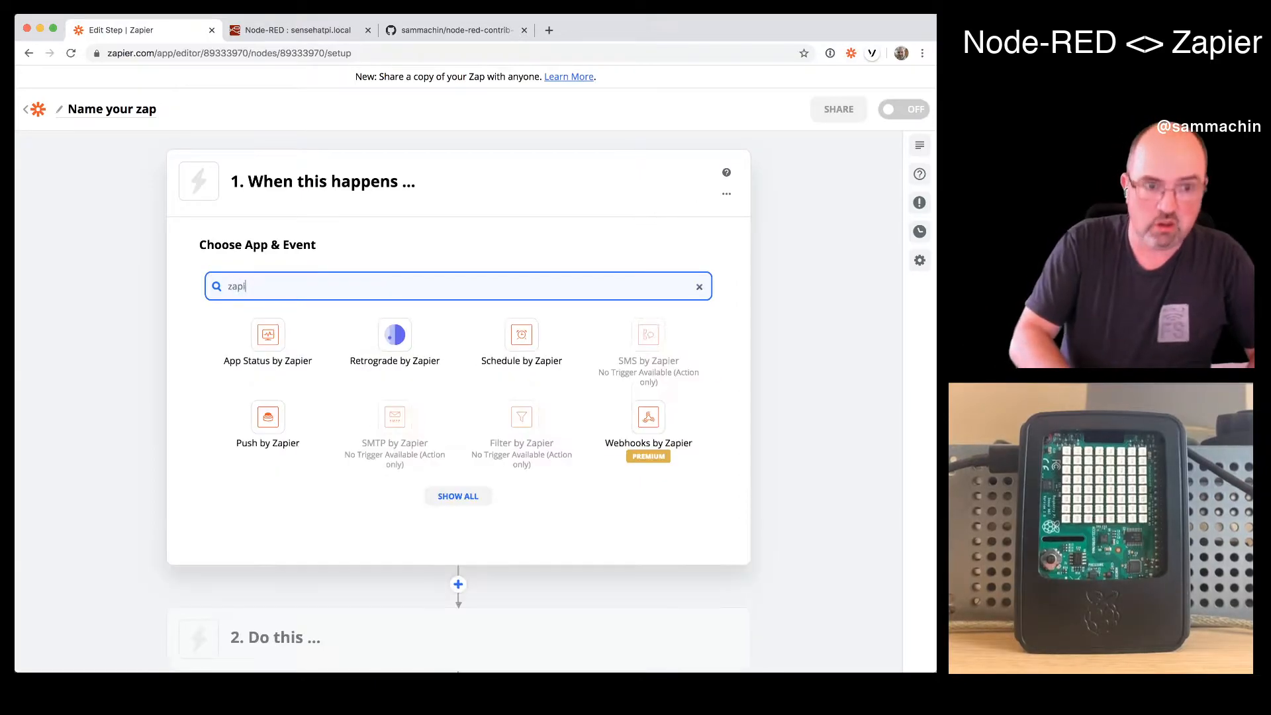
pyautogui.click(273, 455)
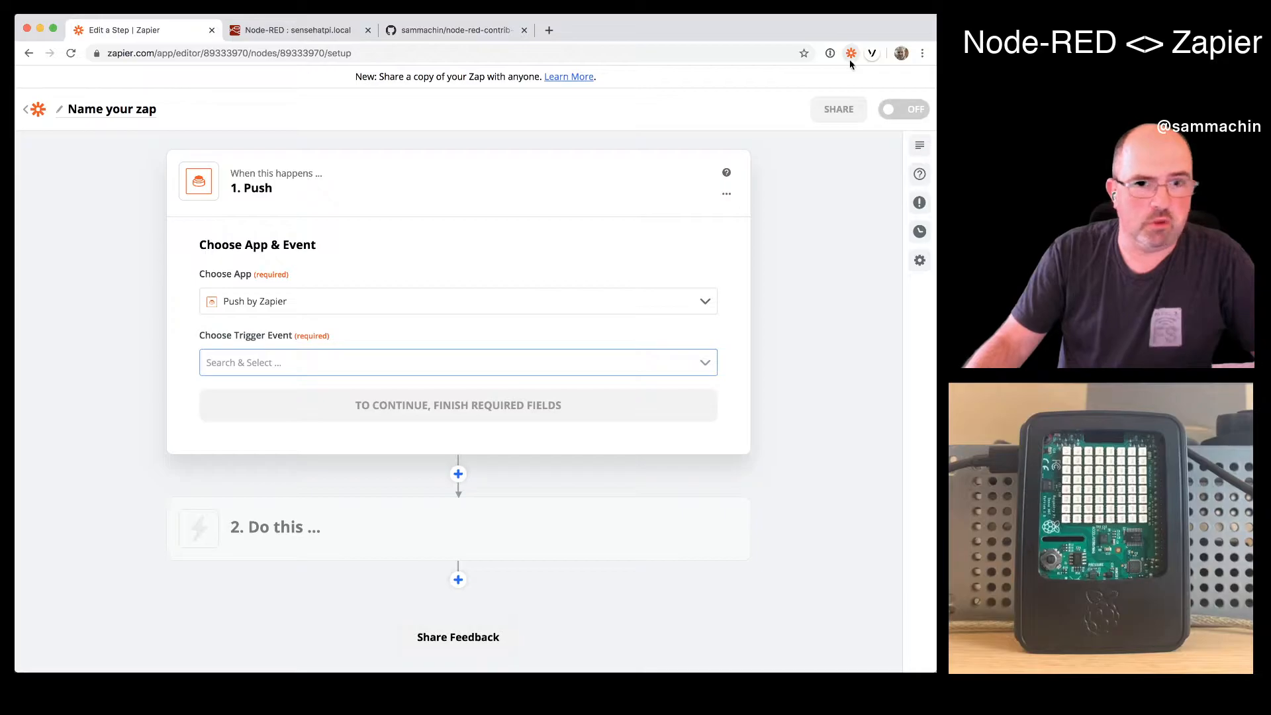
pyautogui.click(700, 363)
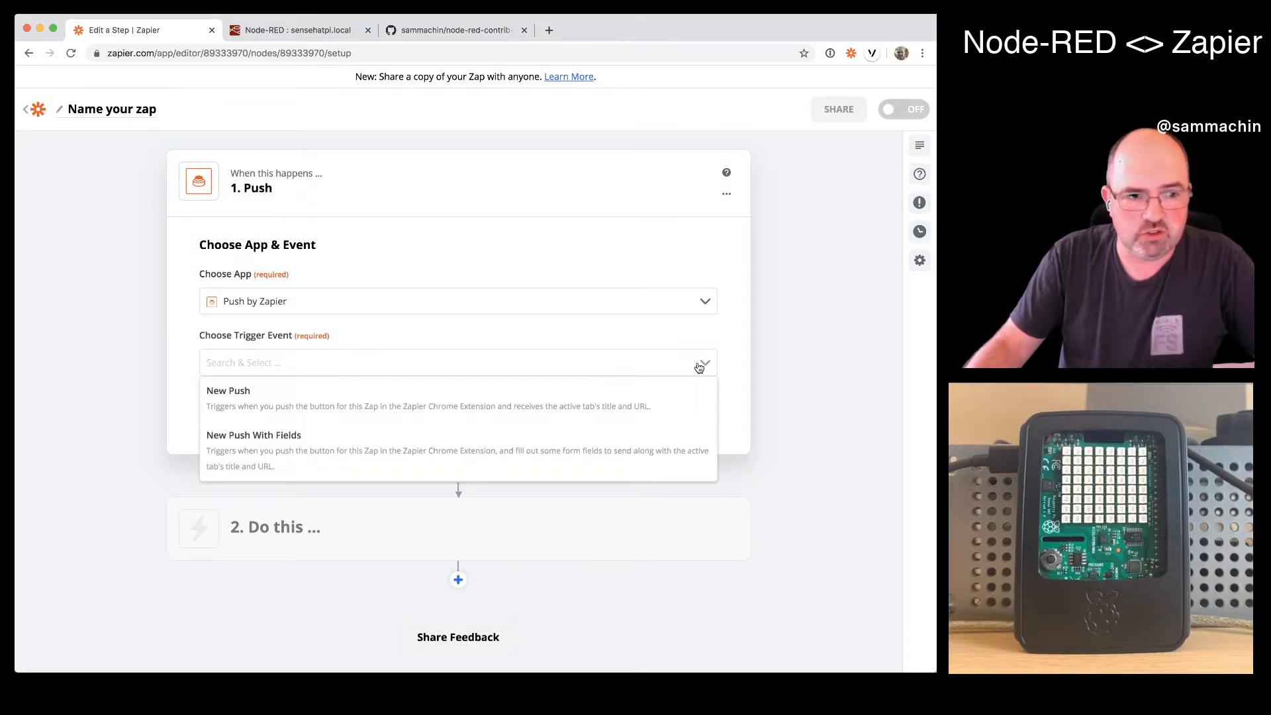
pyautogui.click(665, 457)
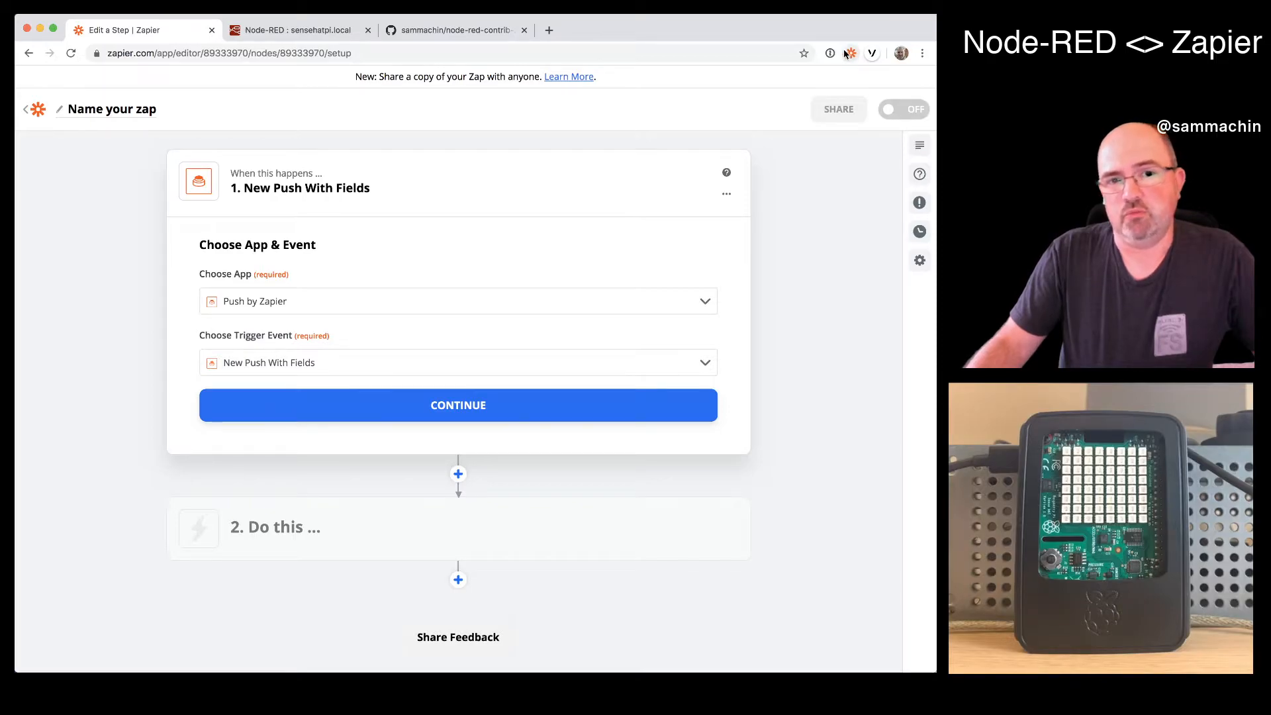
pyautogui.click(472, 412)
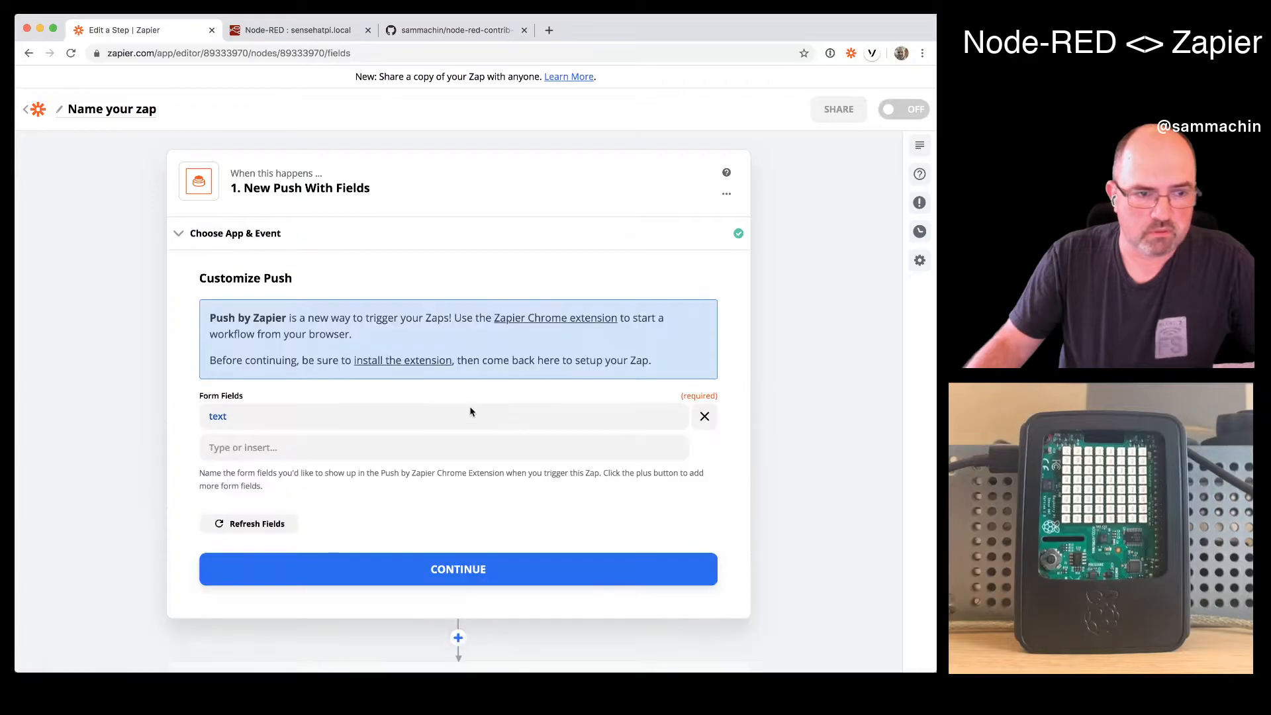
# - Define the push form fields "text" and "color" and continue to the trigger test
pyautogui.click(294, 444)
pyautogui.write('co')
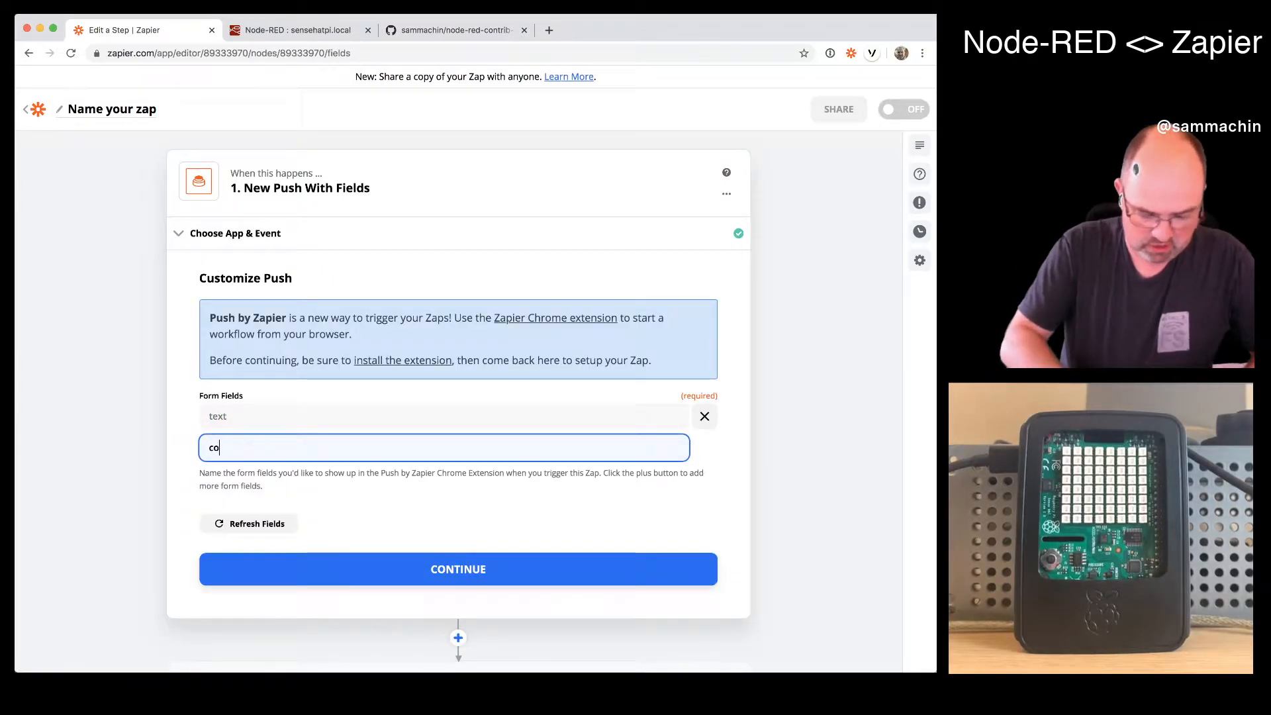
pyautogui.write('lor')
pyautogui.click(412, 607)
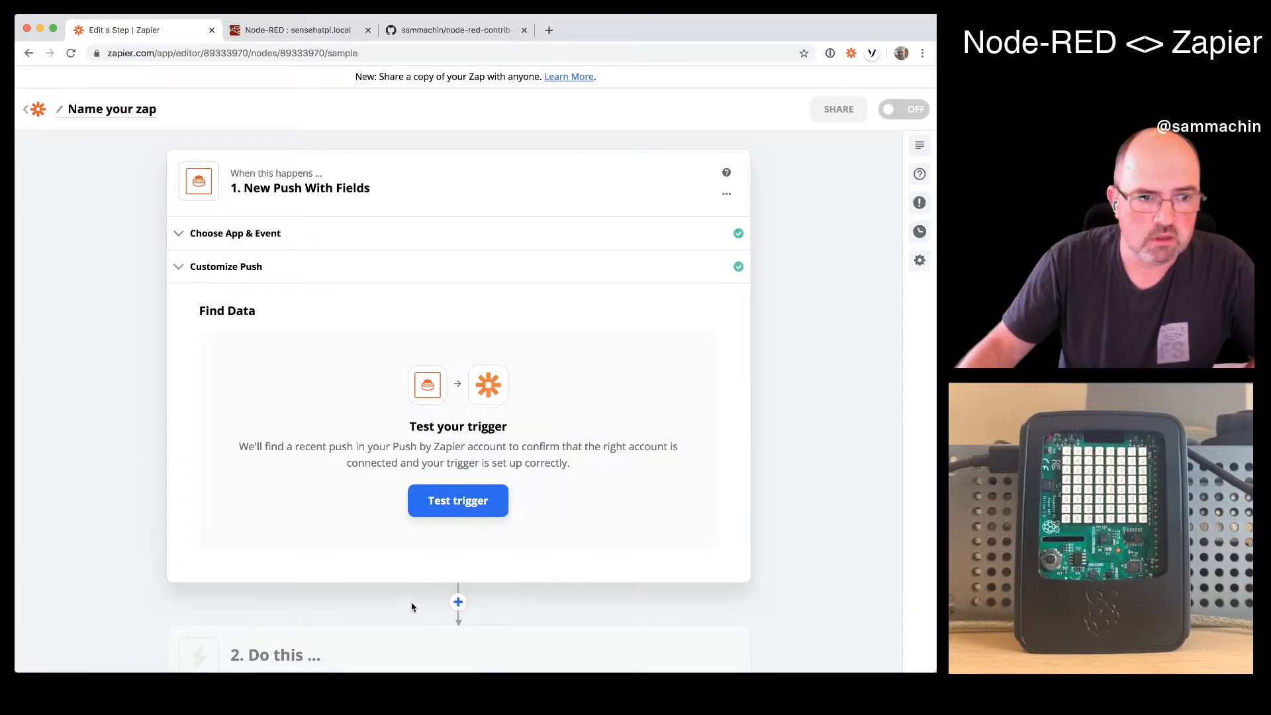
# - Test the trigger and send a test push from the Zapier Chrome extension with text "test" and color "red"
pyautogui.click(456, 503)
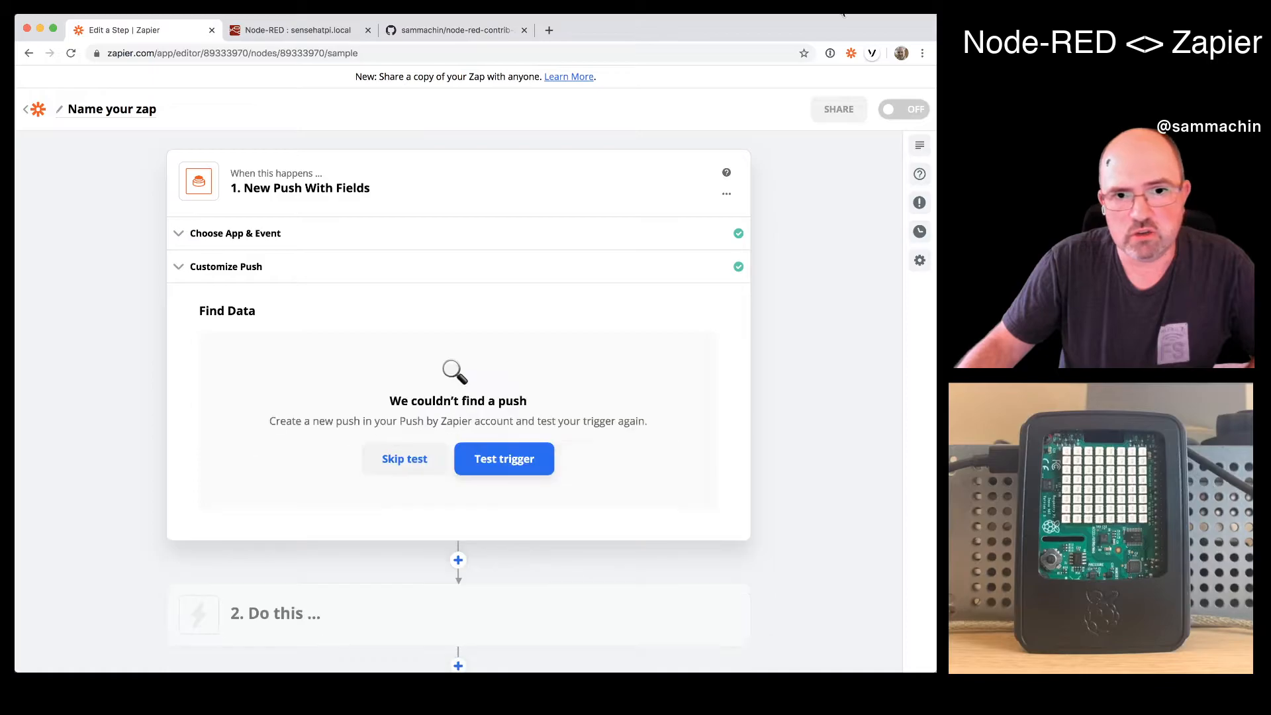
pyautogui.click(852, 56)
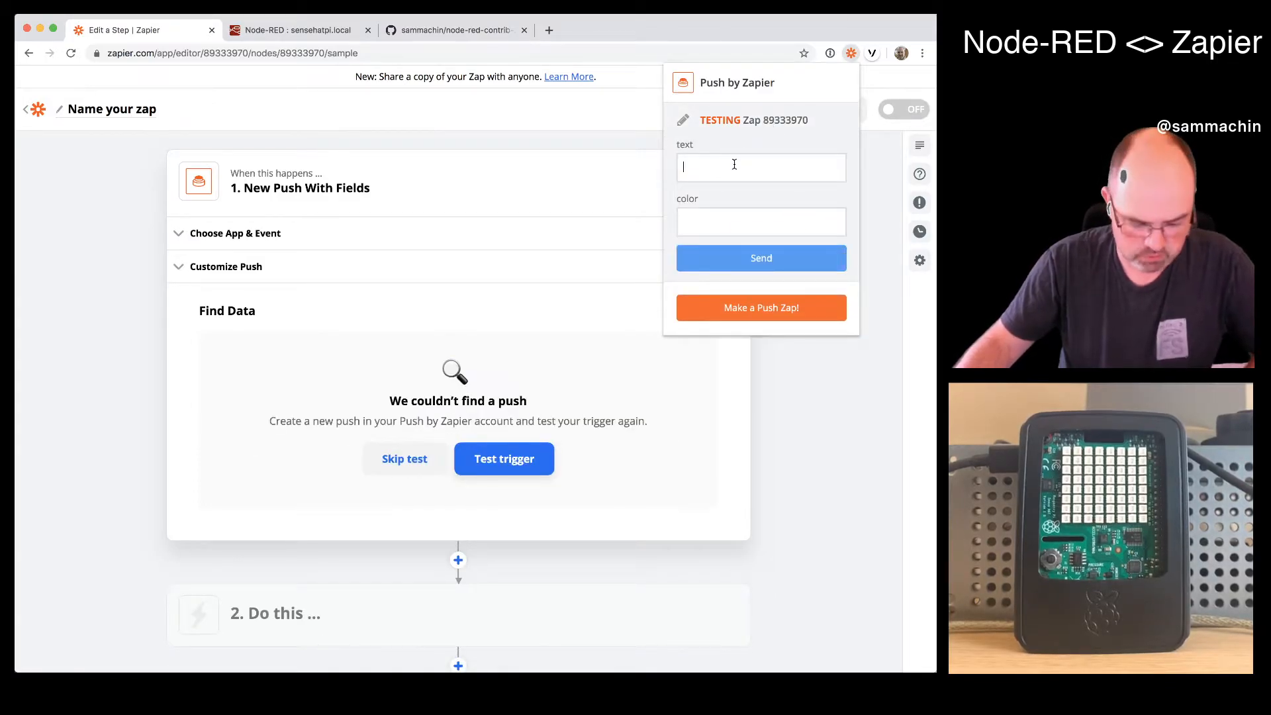
pyautogui.write('test')
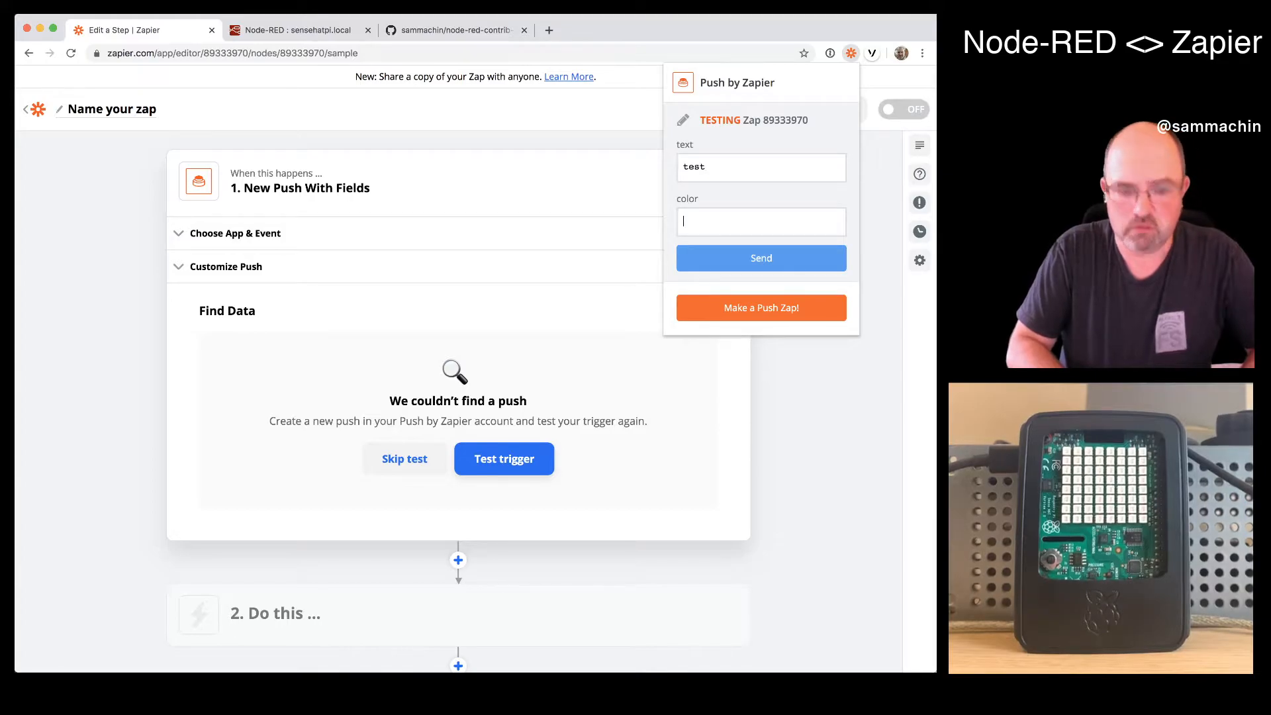
pyautogui.click(777, 218)
pyautogui.write('red')
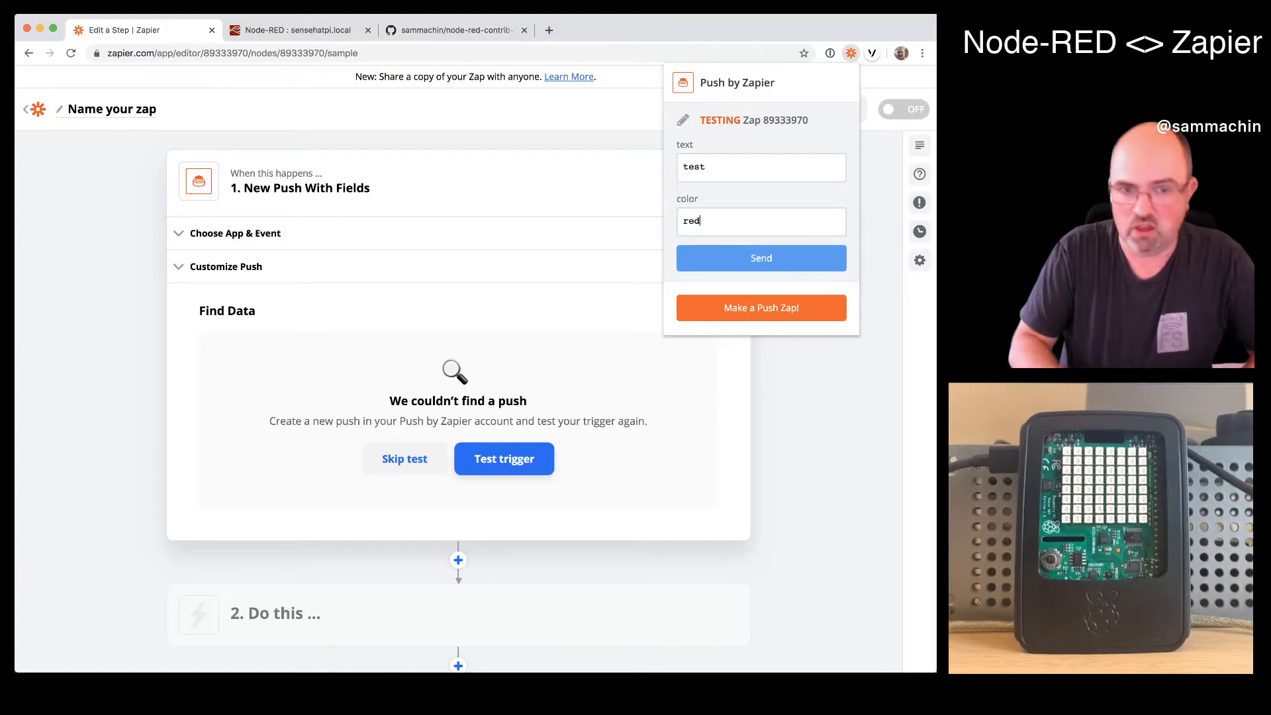
pyautogui.click(780, 265)
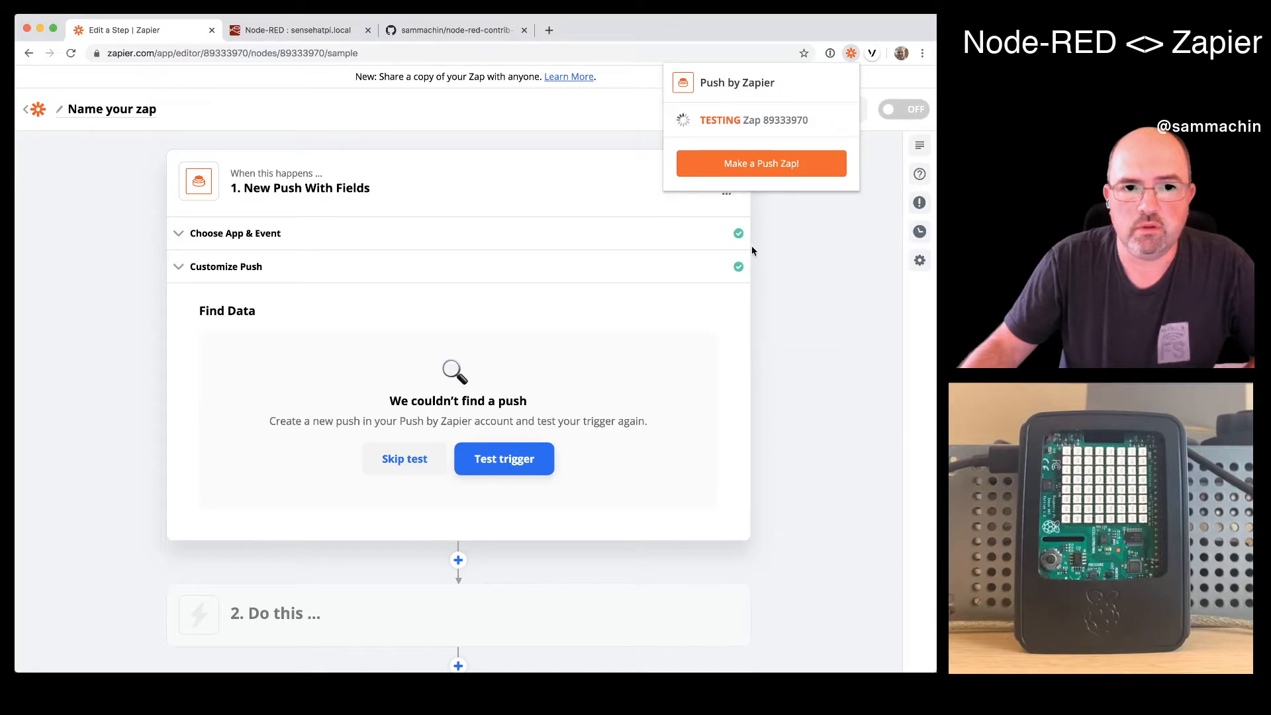
pyautogui.click(698, 355)
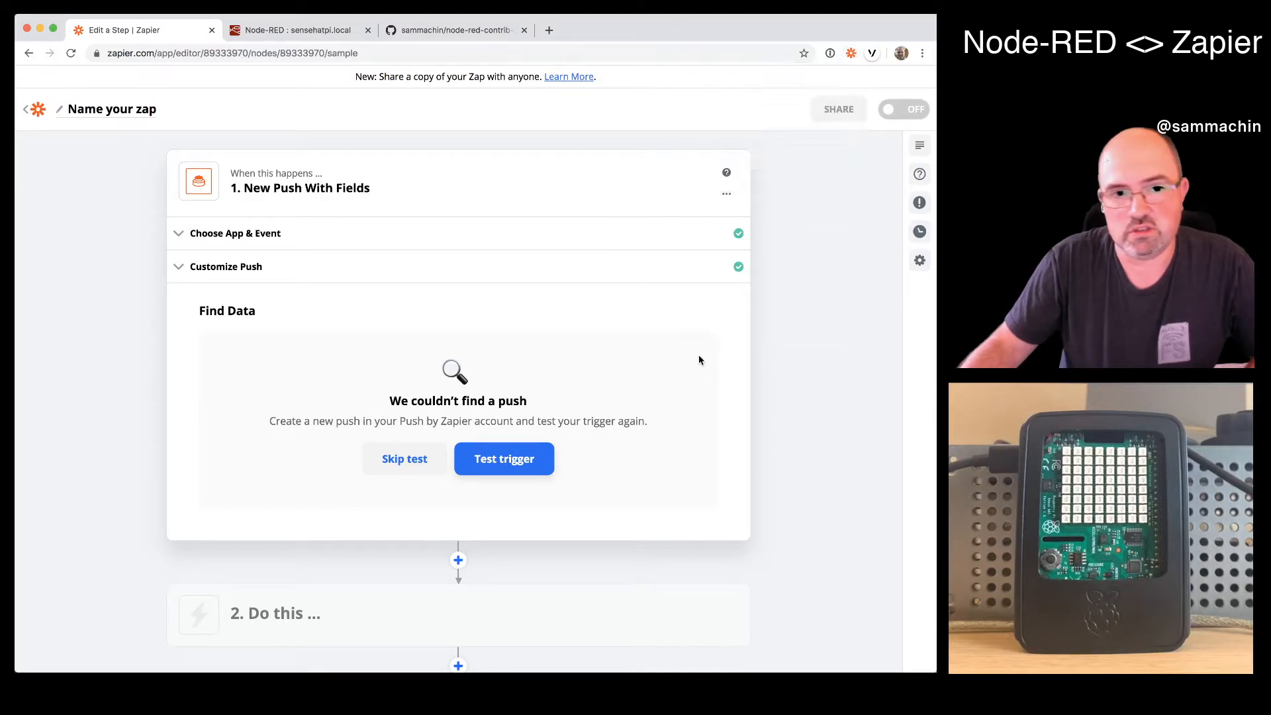
# - Test the trigger again to fetch the sent push and continue to the Zap's action step
pyautogui.click(510, 472)
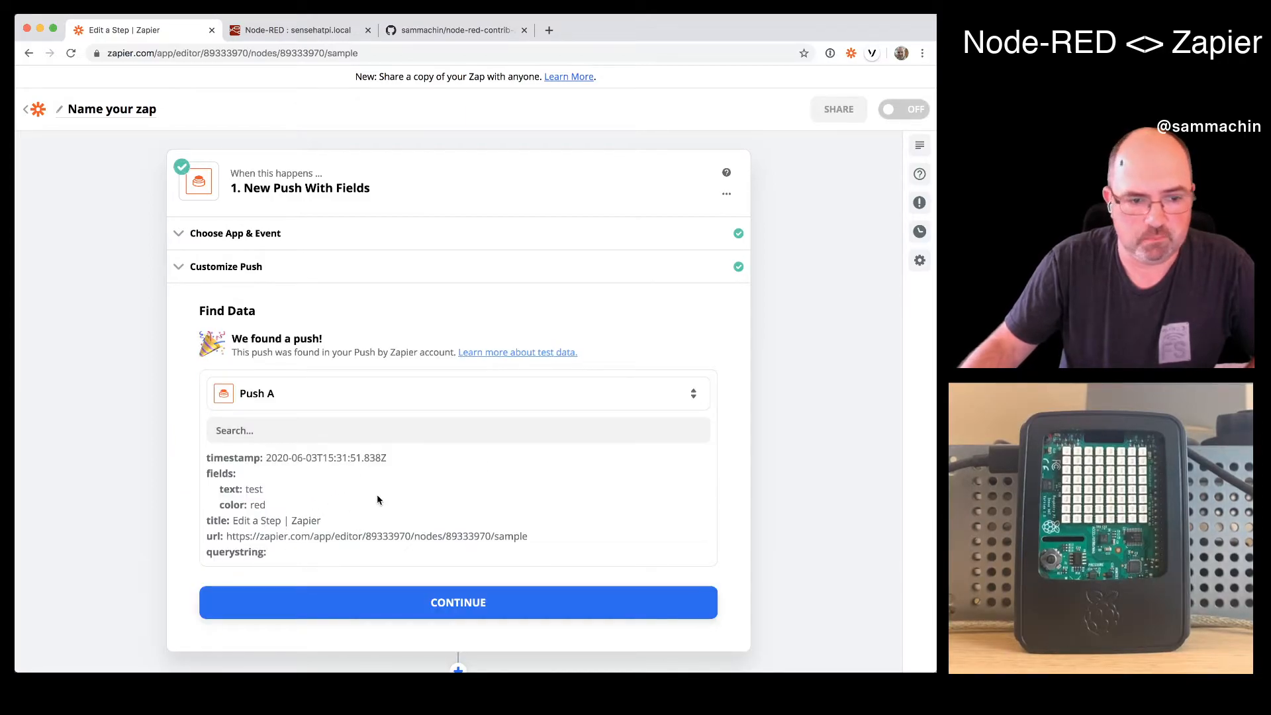
pyautogui.scroll(-2, 376, 494)
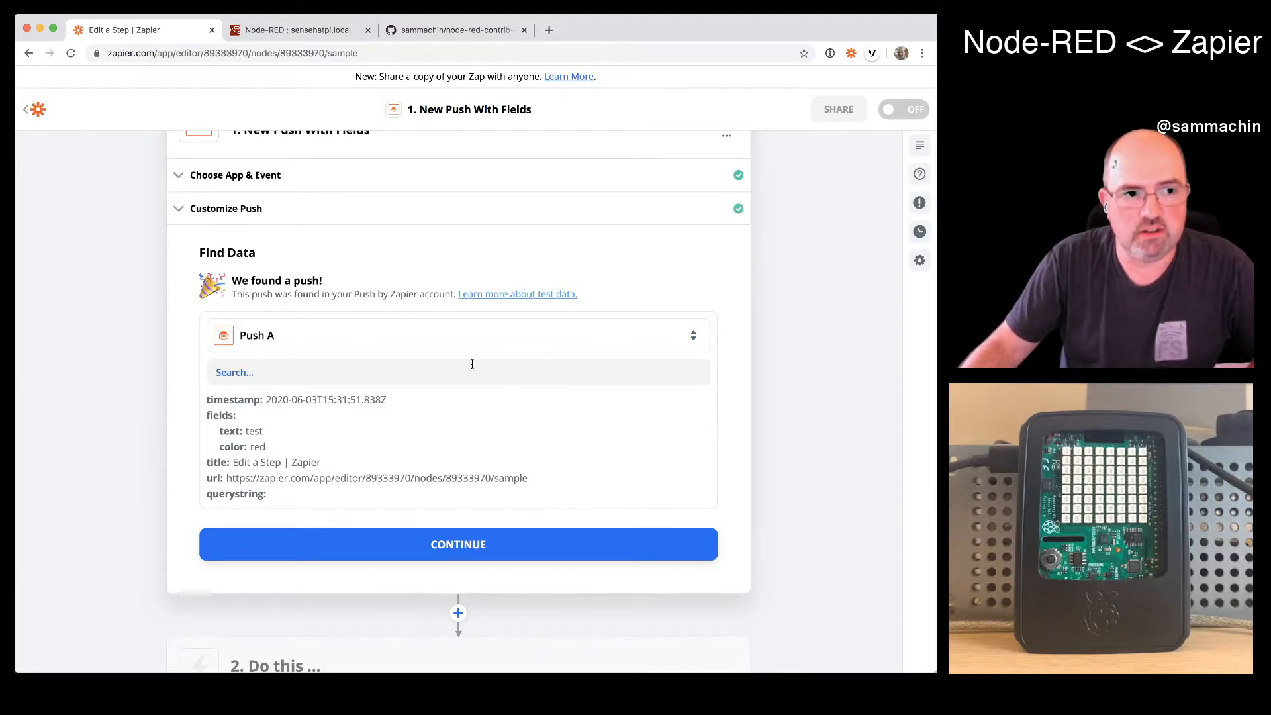
pyautogui.click(491, 544)
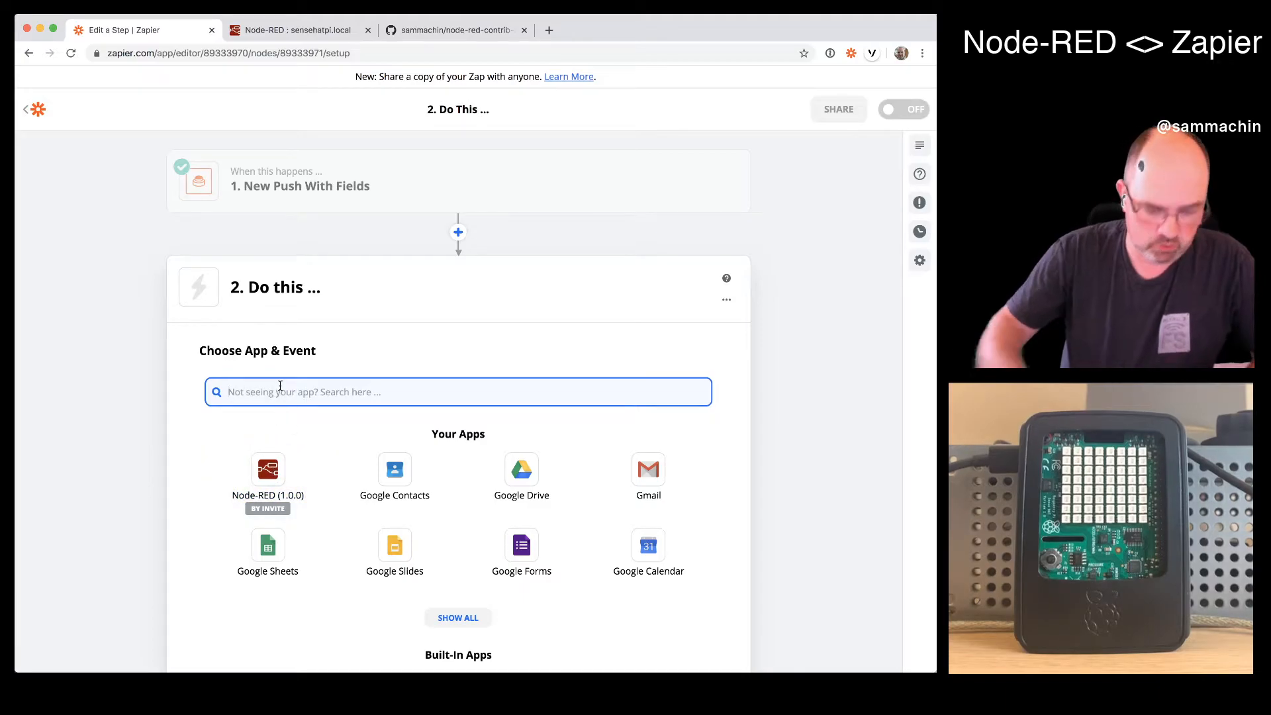
# - Set the Zap's action to Node-RED (1.0.0) with the NodeRED Action event and continue to account selection
pyautogui.write('Noe')
pyautogui.press('BackSpace')
pyautogui.write('de')
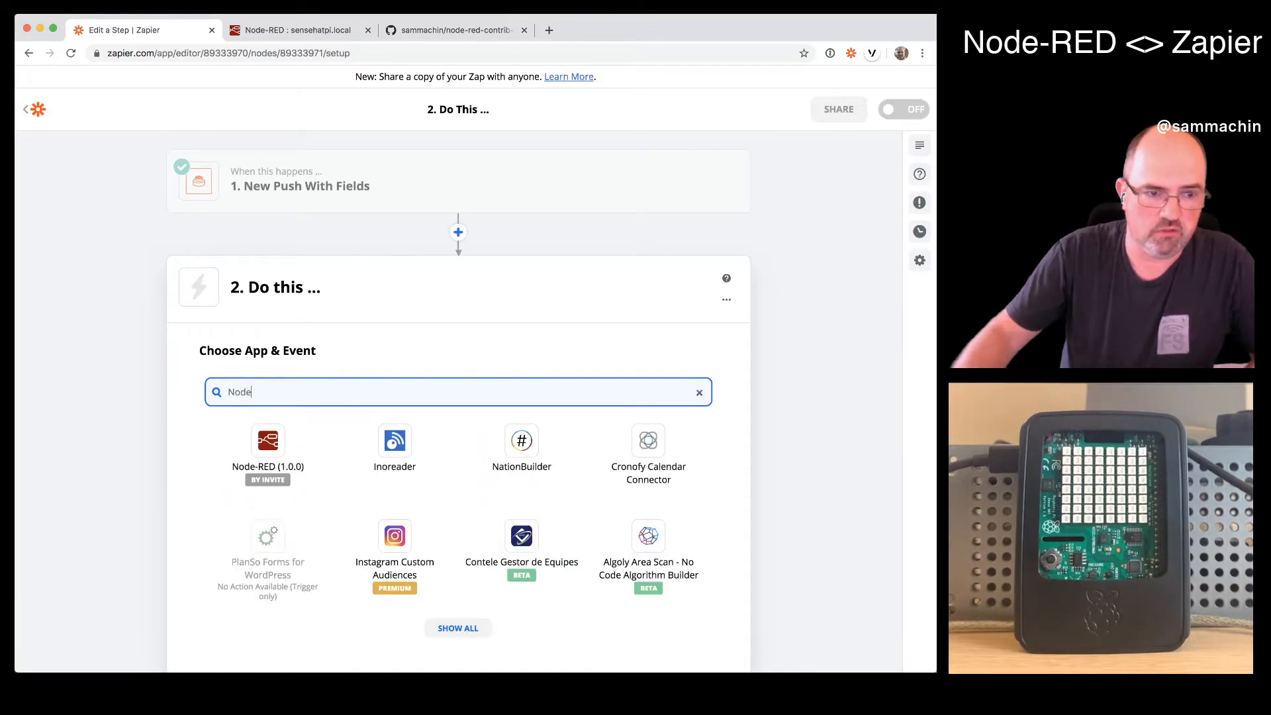
pyautogui.click(295, 437)
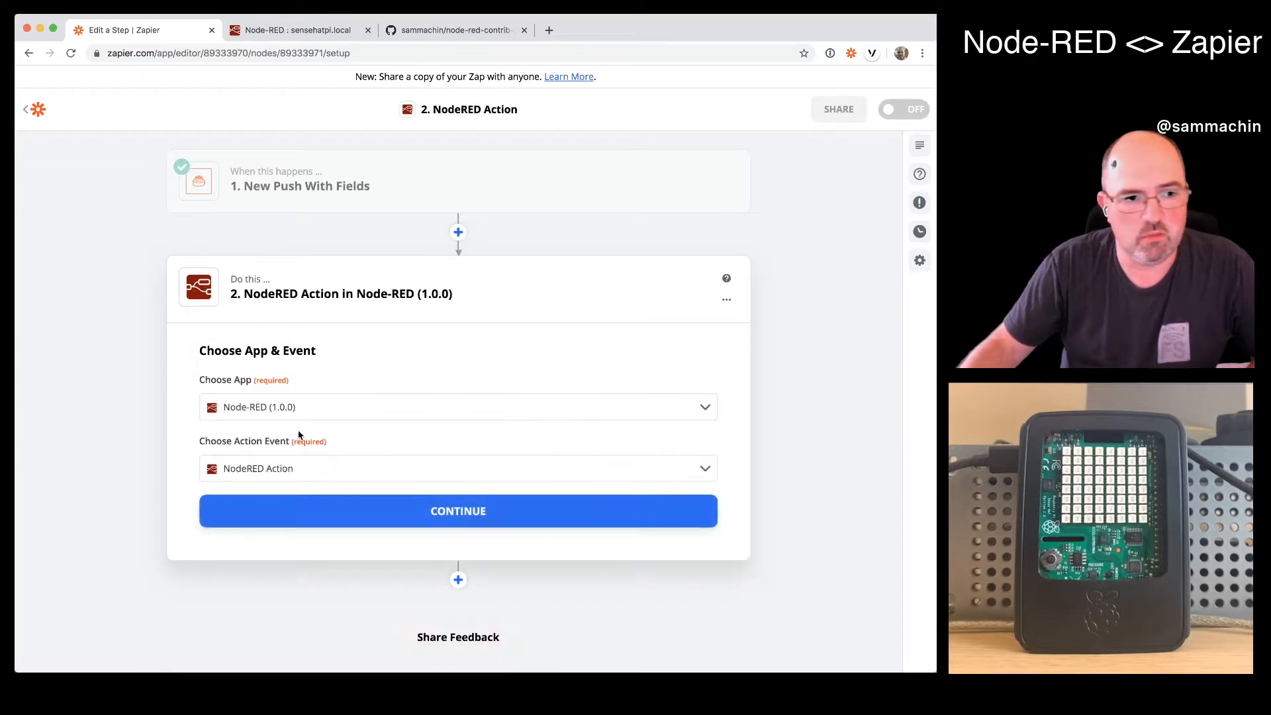
pyautogui.click(509, 506)
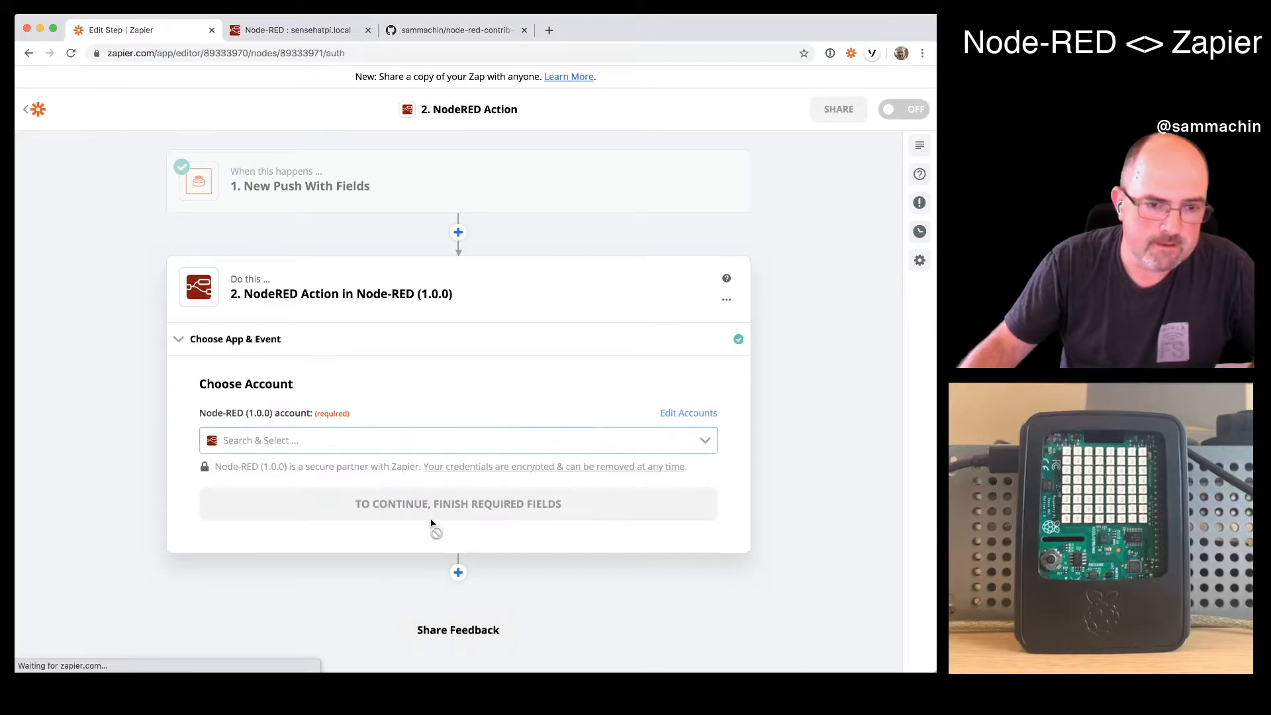
# - Start connecting a new Node-RED (1.0.0) account for the action and paste the token into the authorization form
pyautogui.click(347, 447)
pyautogui.click(503, 392)
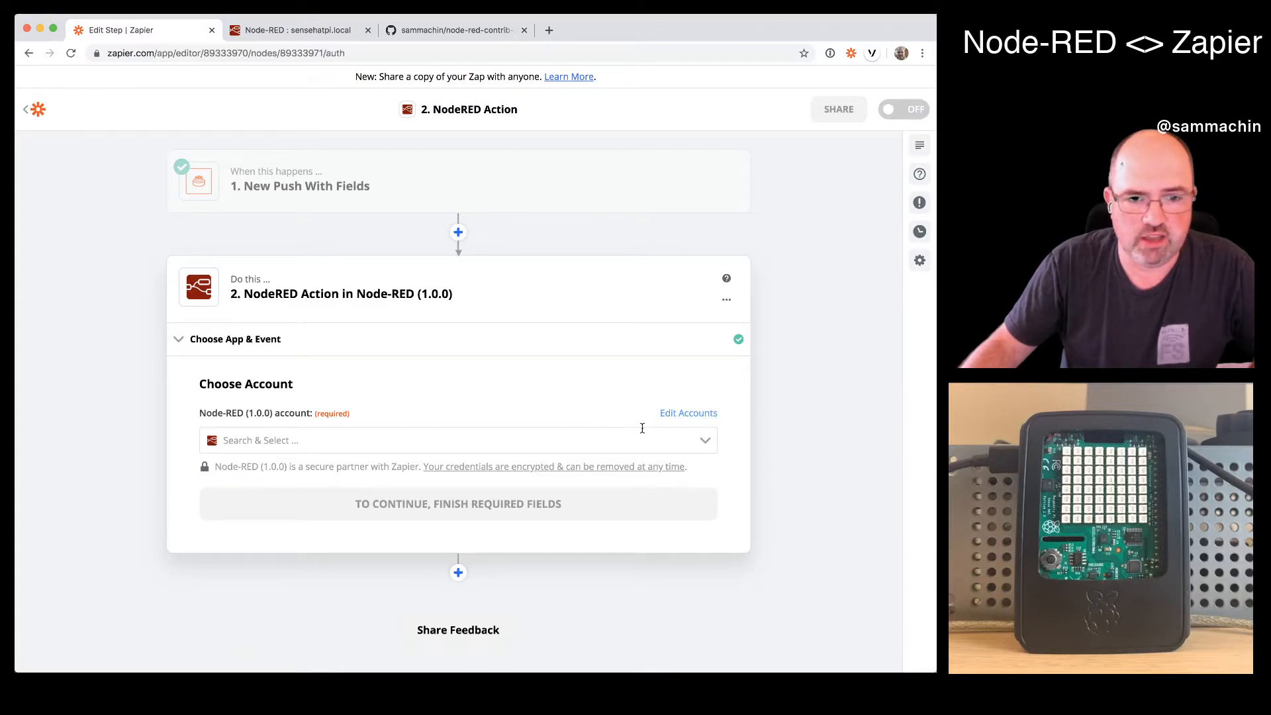
pyautogui.click(483, 440)
pyautogui.click(445, 521)
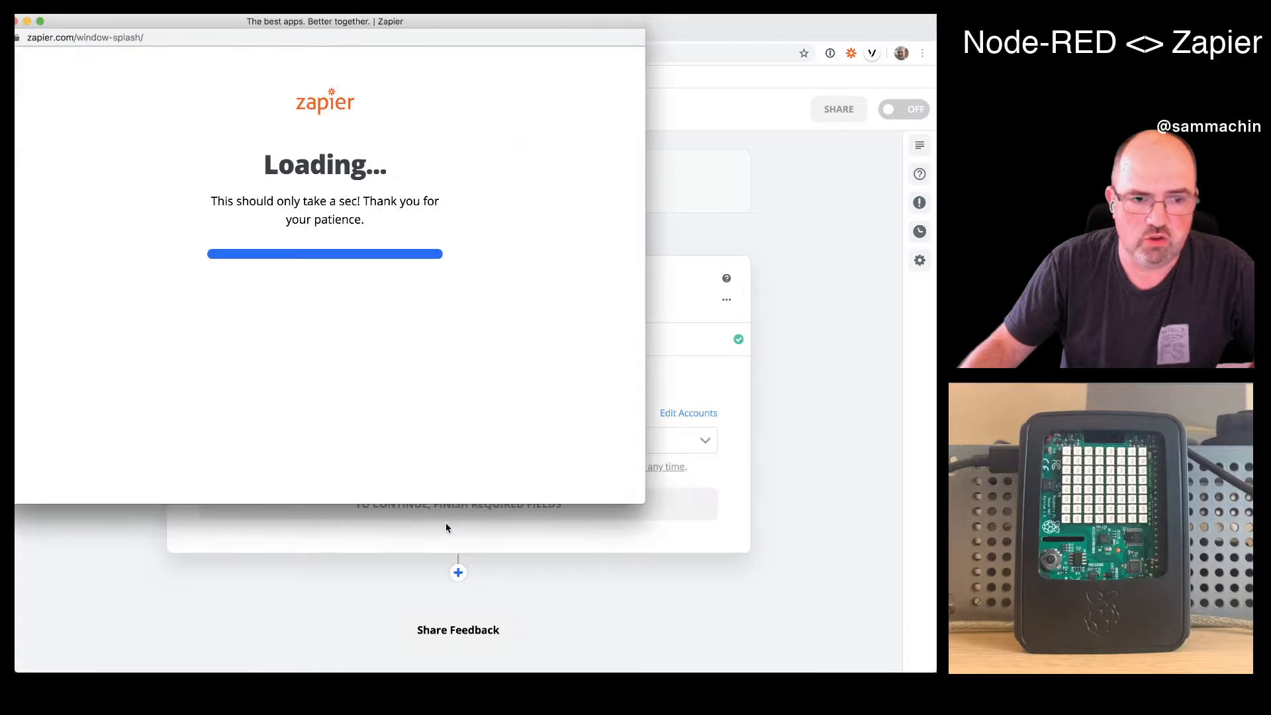
pyautogui.moveTo(292, 23); pyautogui.dragTo(503, 49)
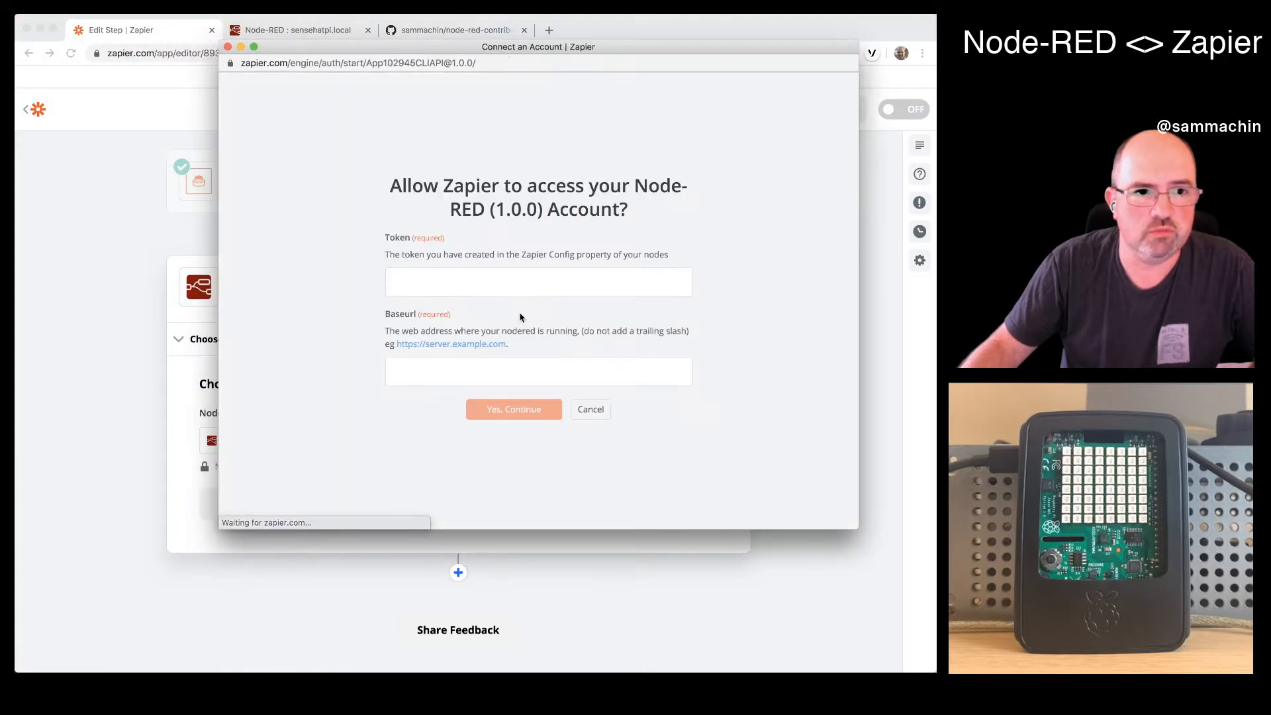
pyautogui.press('super+v')
# - Set the account's base URL to the Node-RED server's https ngrok.io address, authorize it and continue to customizing the action
pyautogui.click(559, 365)
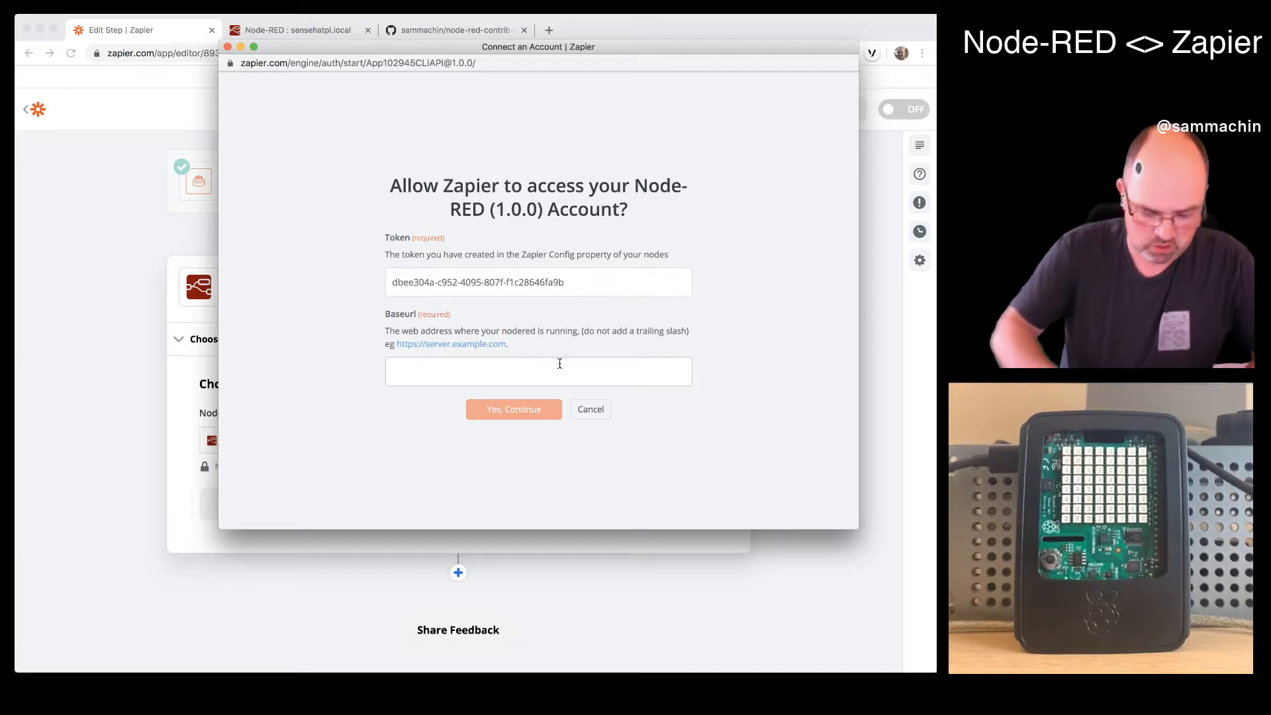
pyautogui.write('http:')
pyautogui.press('BackSpace')
pyautogui.write('s://')
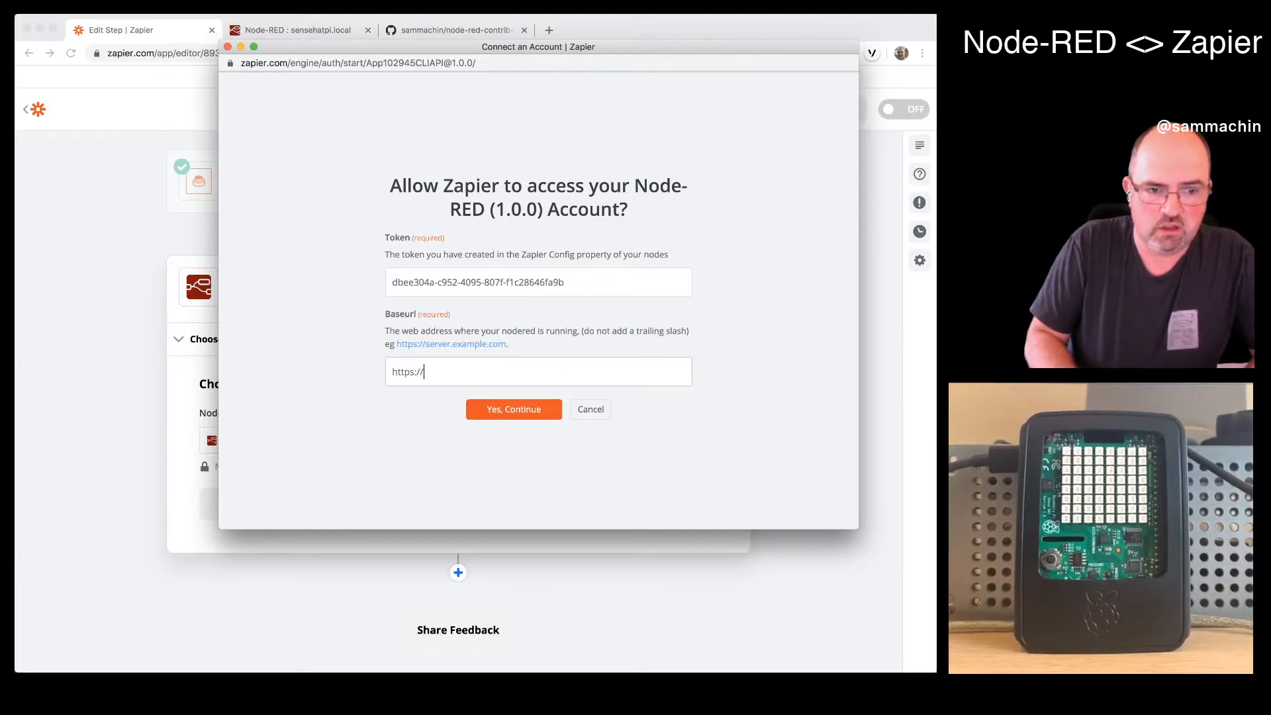
pyautogui.write('sammachin.no')
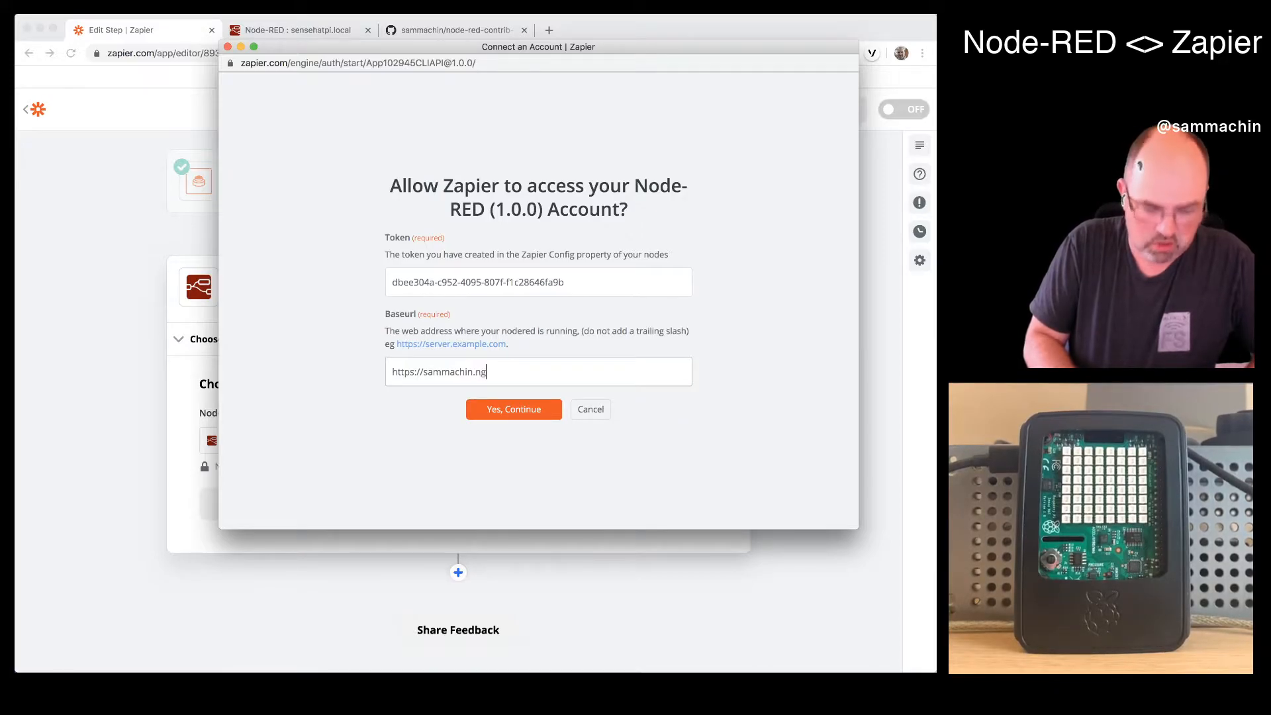
pyautogui.write('rok.io')
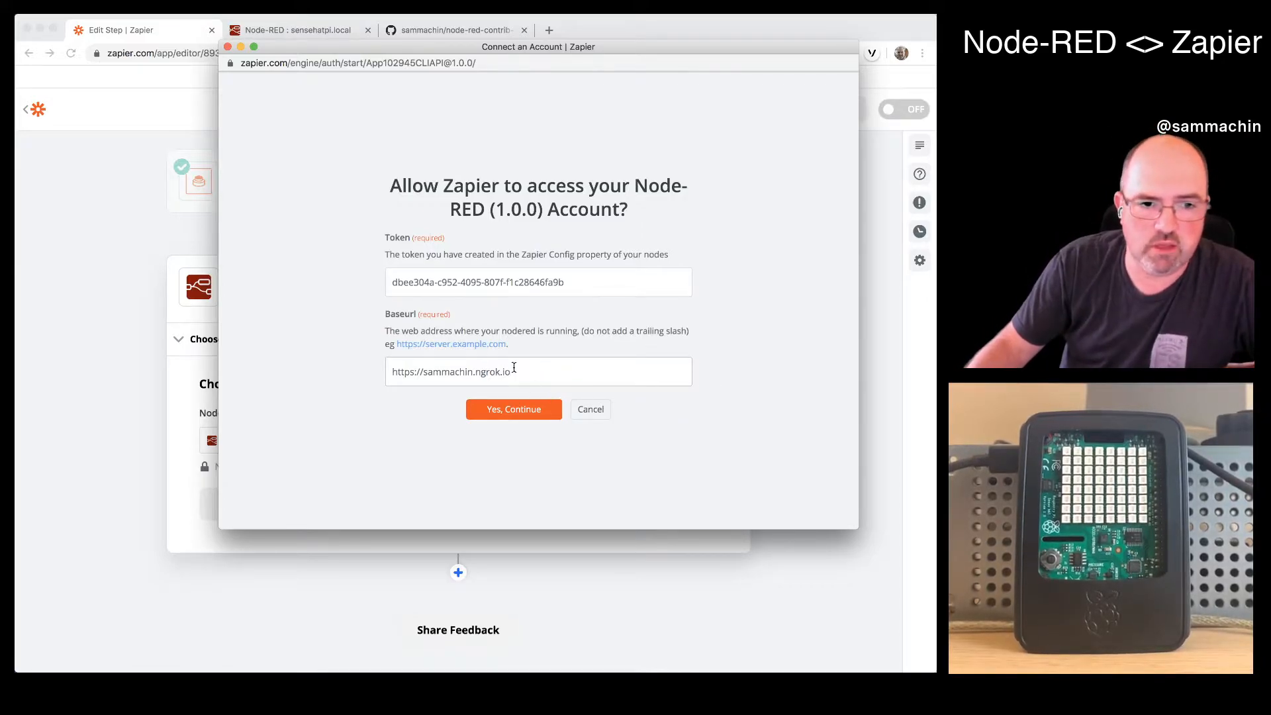
pyautogui.click(524, 409)
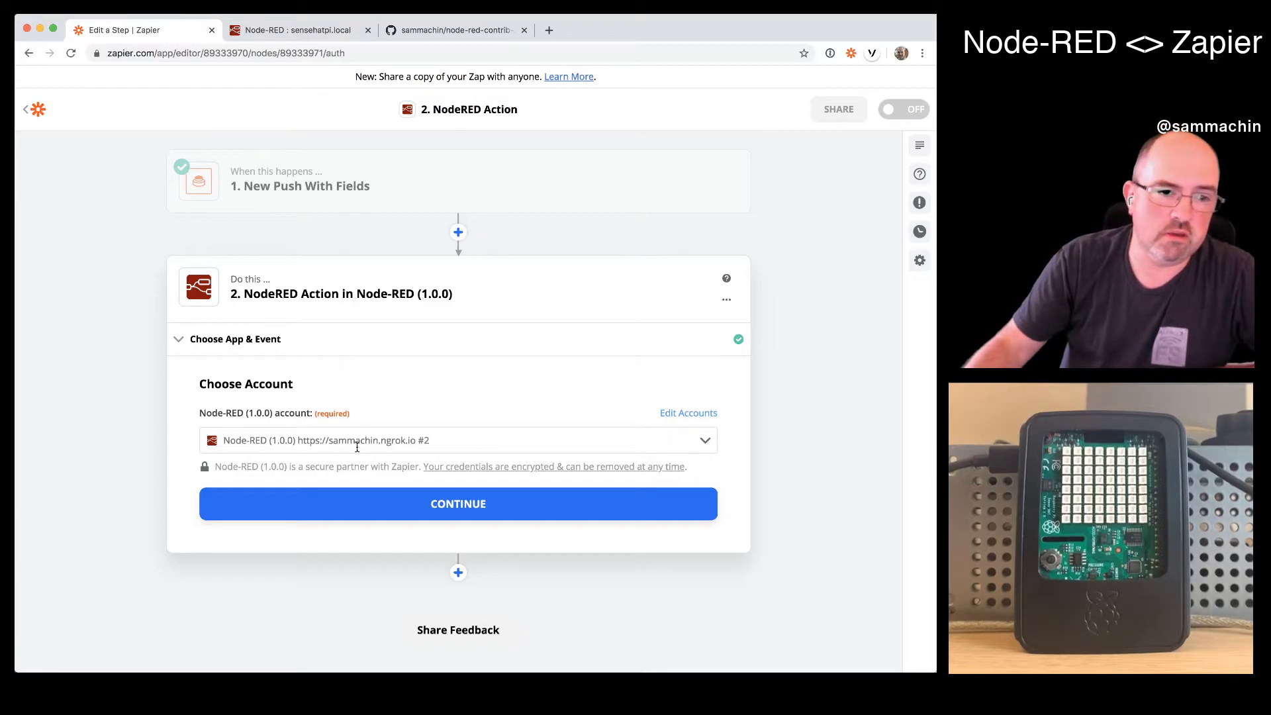
pyautogui.click(503, 508)
# - Check the "action: display" node's information in Node-RED, and back in Zapier choose display as the action's Node ID
pyautogui.click(335, 466)
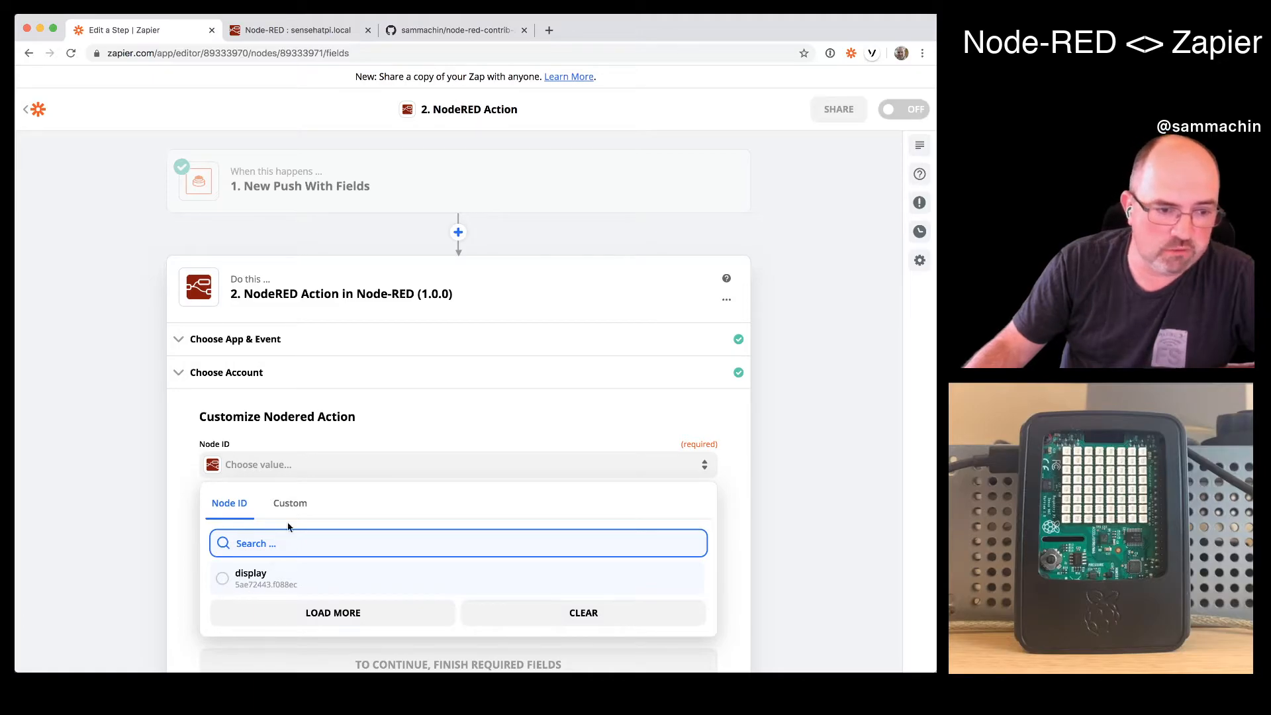
pyautogui.click(314, 31)
pyautogui.click(206, 237)
pyautogui.click(879, 103)
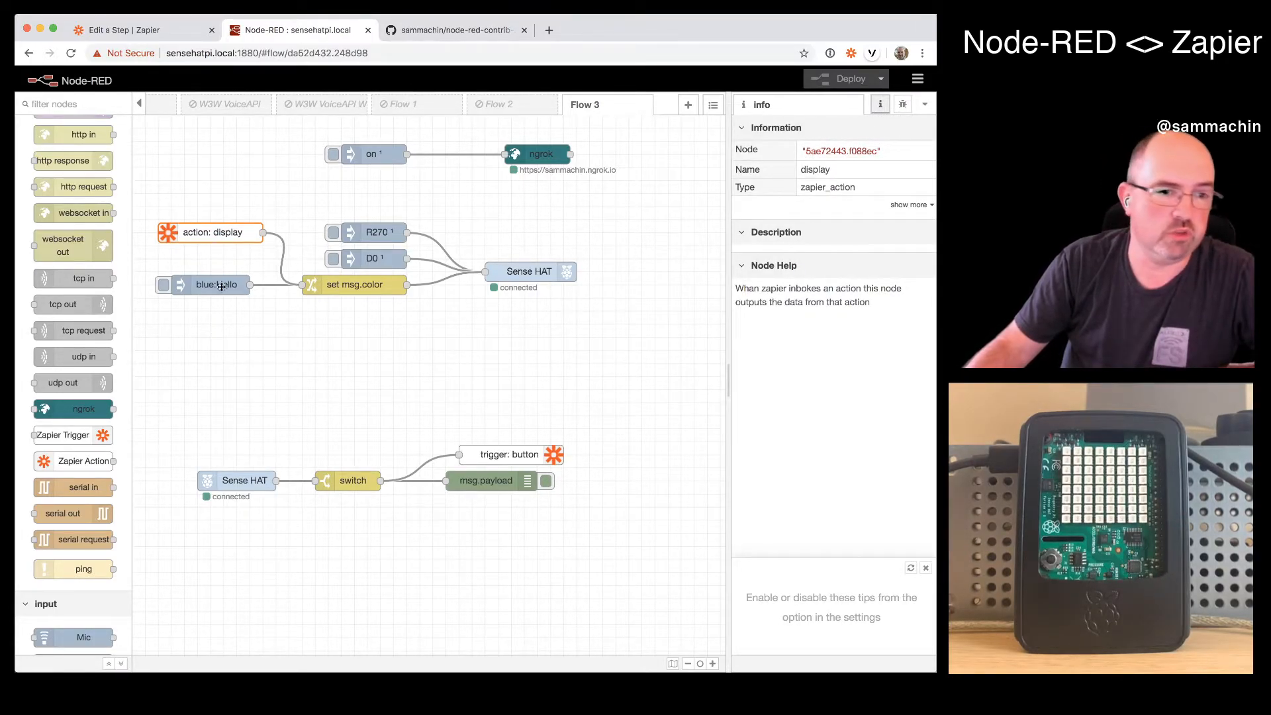
pyautogui.click(132, 30)
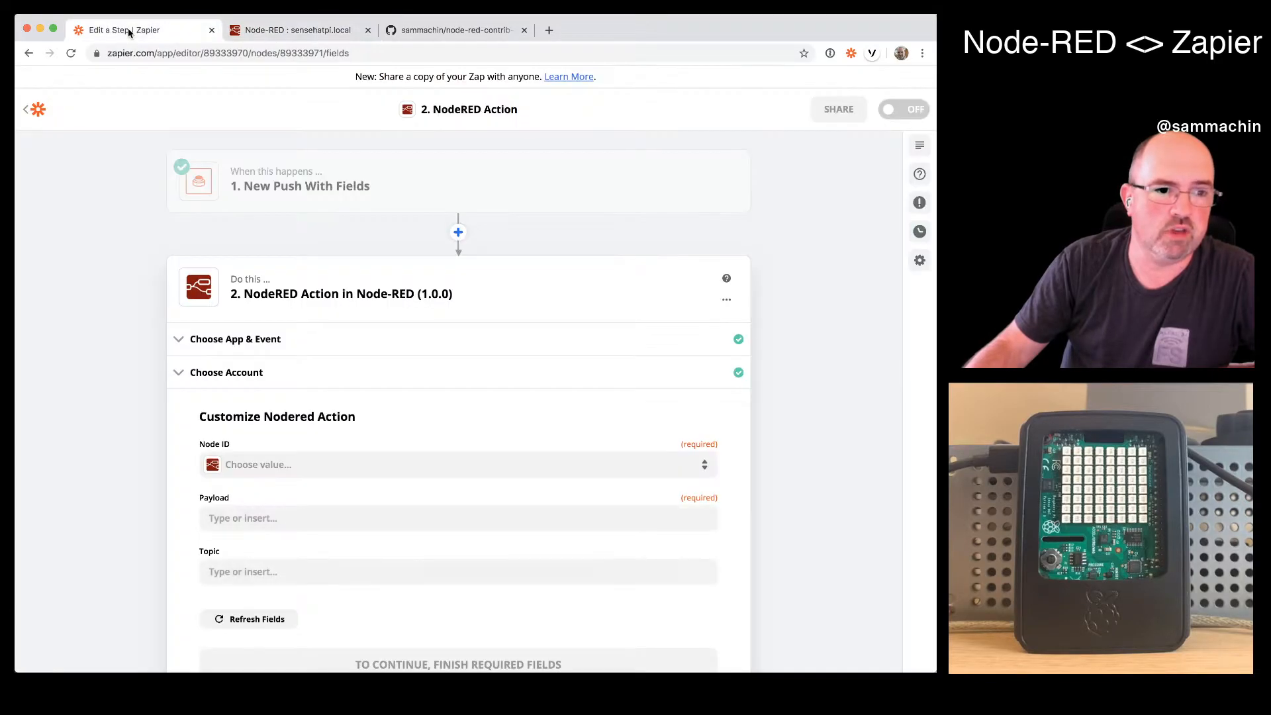
pyautogui.click(284, 472)
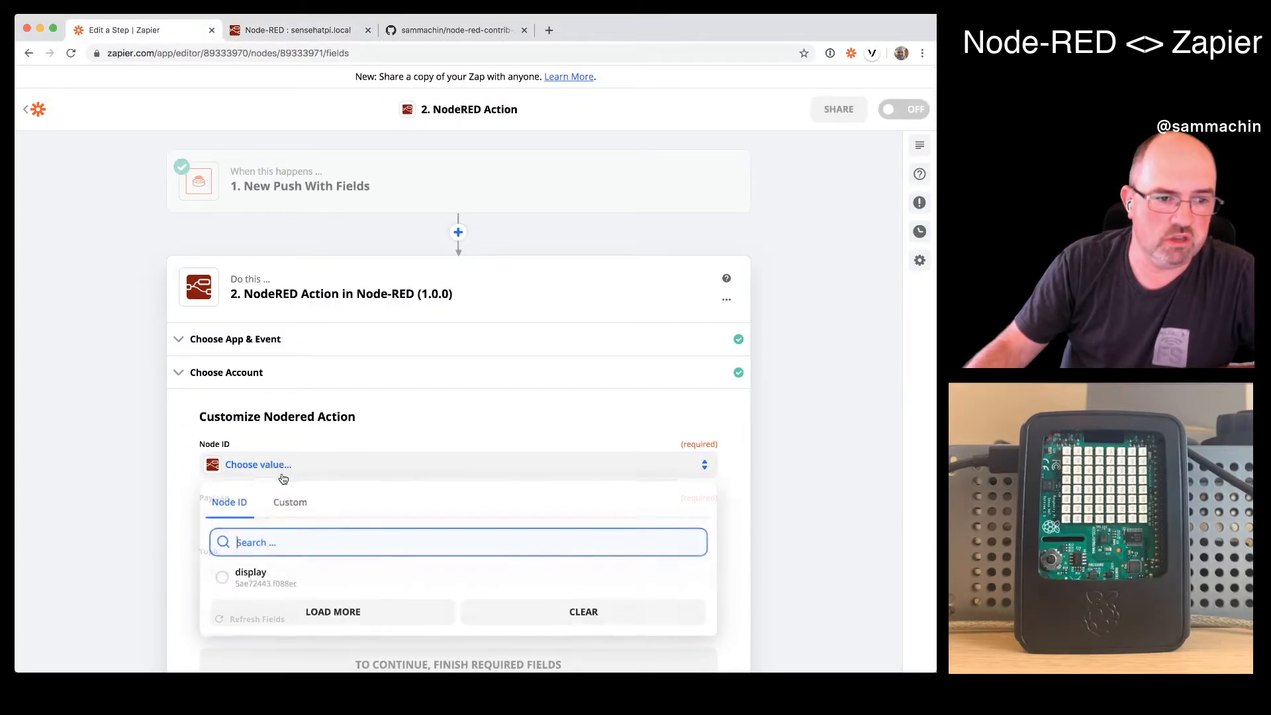
pyautogui.click(237, 574)
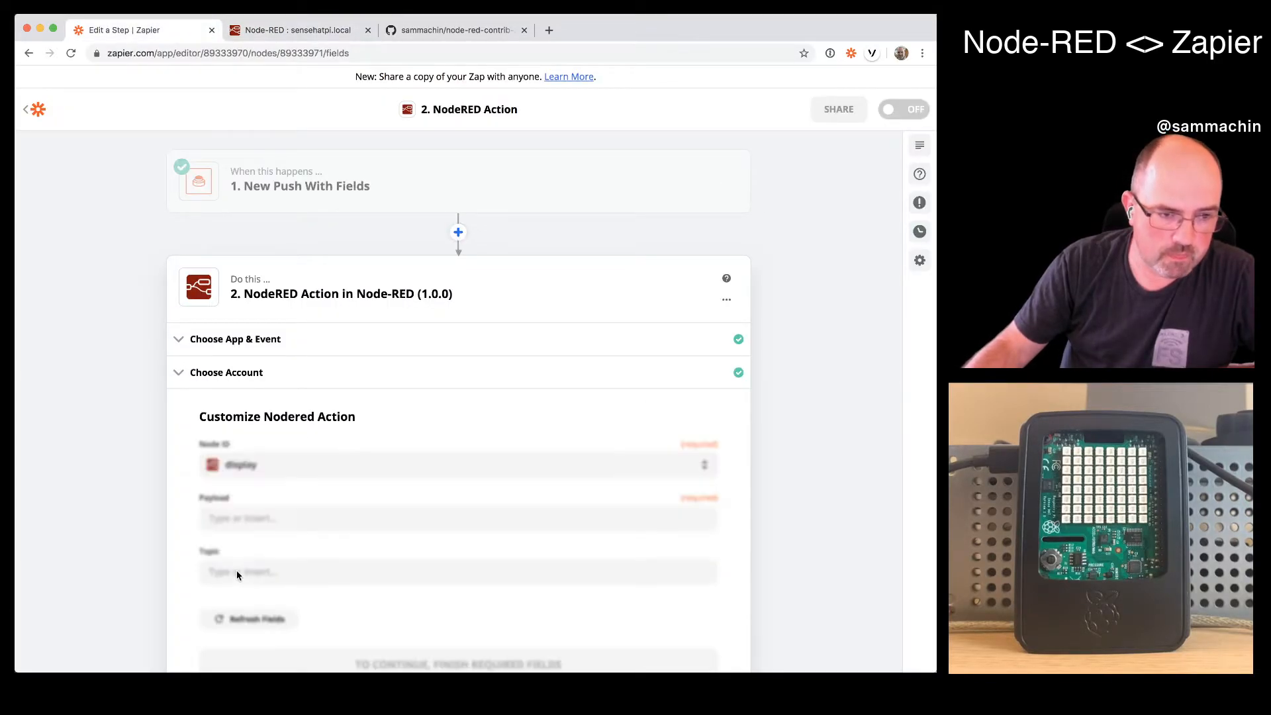
# - Map the action's Payload to the Fields Text value from the New Push With Fields trigger
pyautogui.click(282, 524)
pyautogui.scroll(-3, 228, 616)
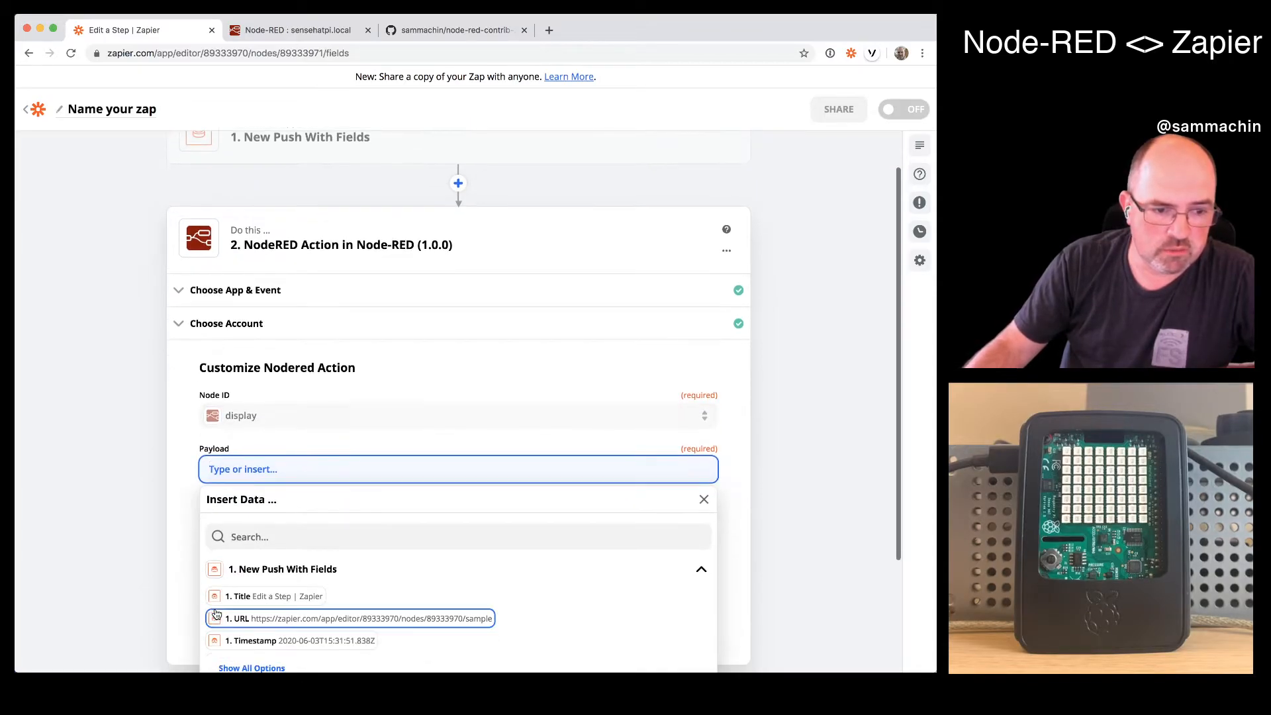
pyautogui.click(232, 644)
pyautogui.scroll(-1, 271, 623)
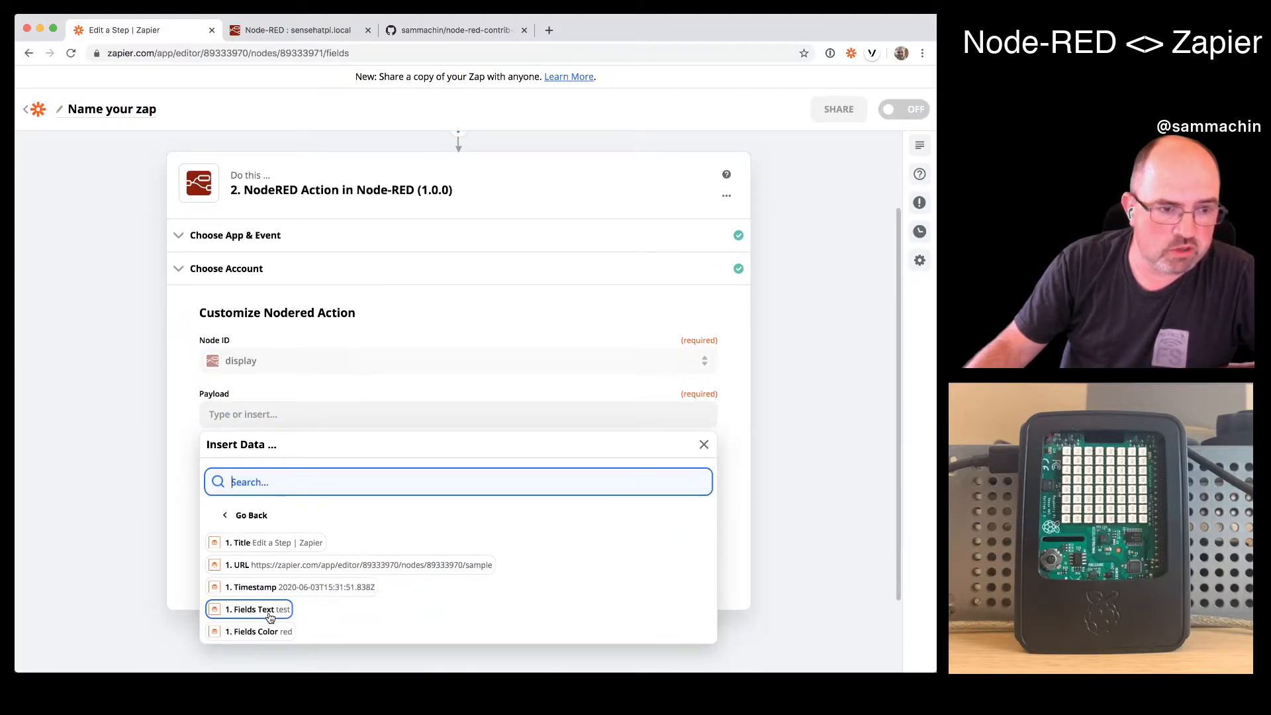
pyautogui.click(269, 610)
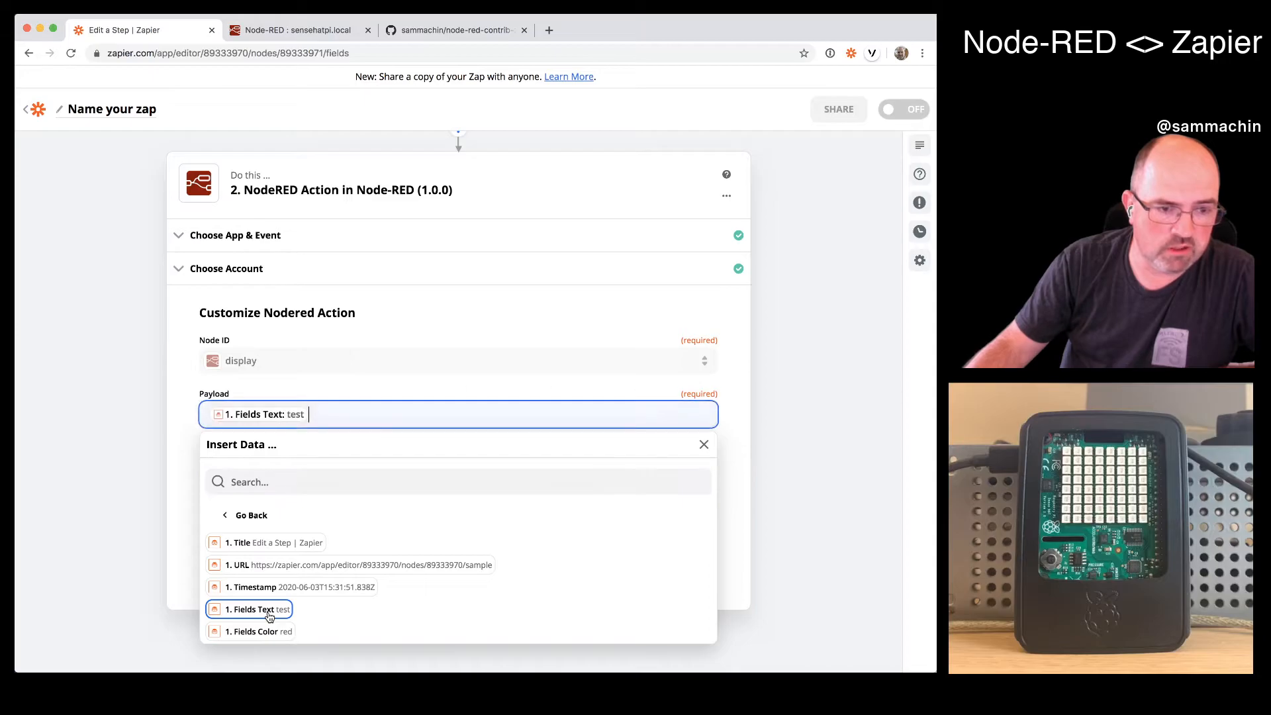
pyautogui.click(379, 360)
pyautogui.click(184, 466)
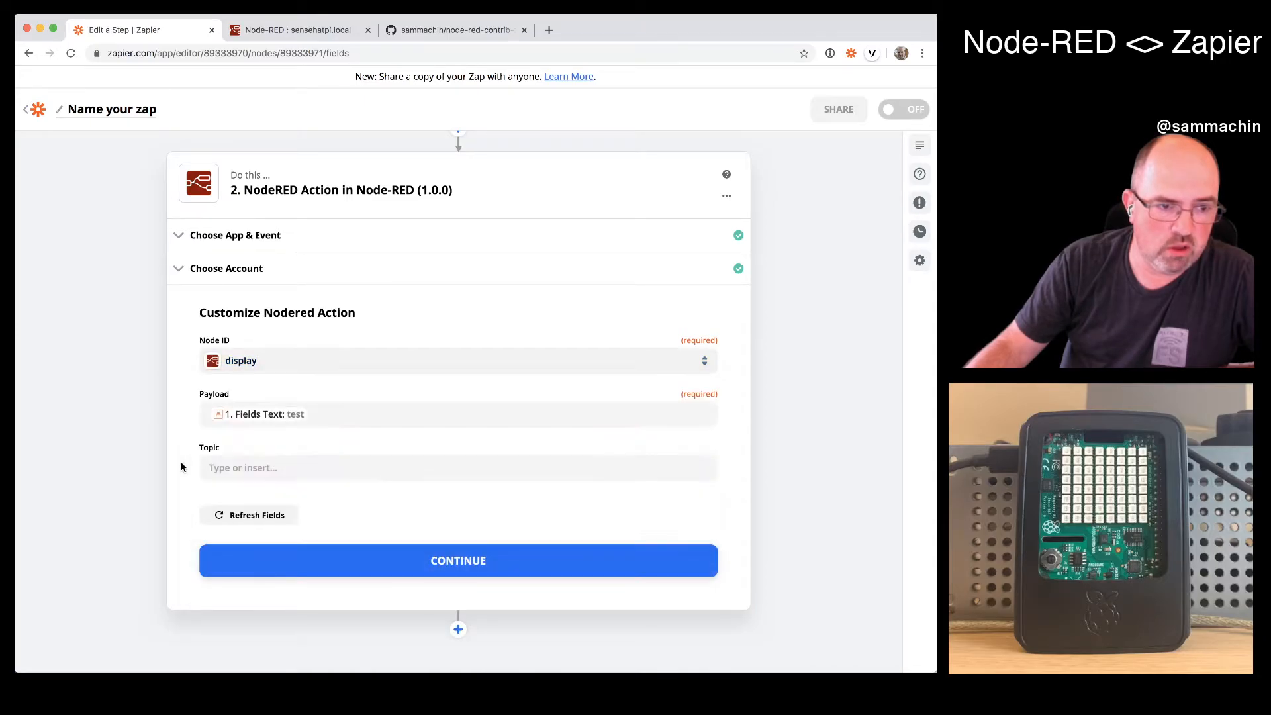
# - Map the action's Topic to the trigger's Fields Color value and continue to the test stage
pyautogui.click(254, 468)
pyautogui.scroll(-1, 261, 590)
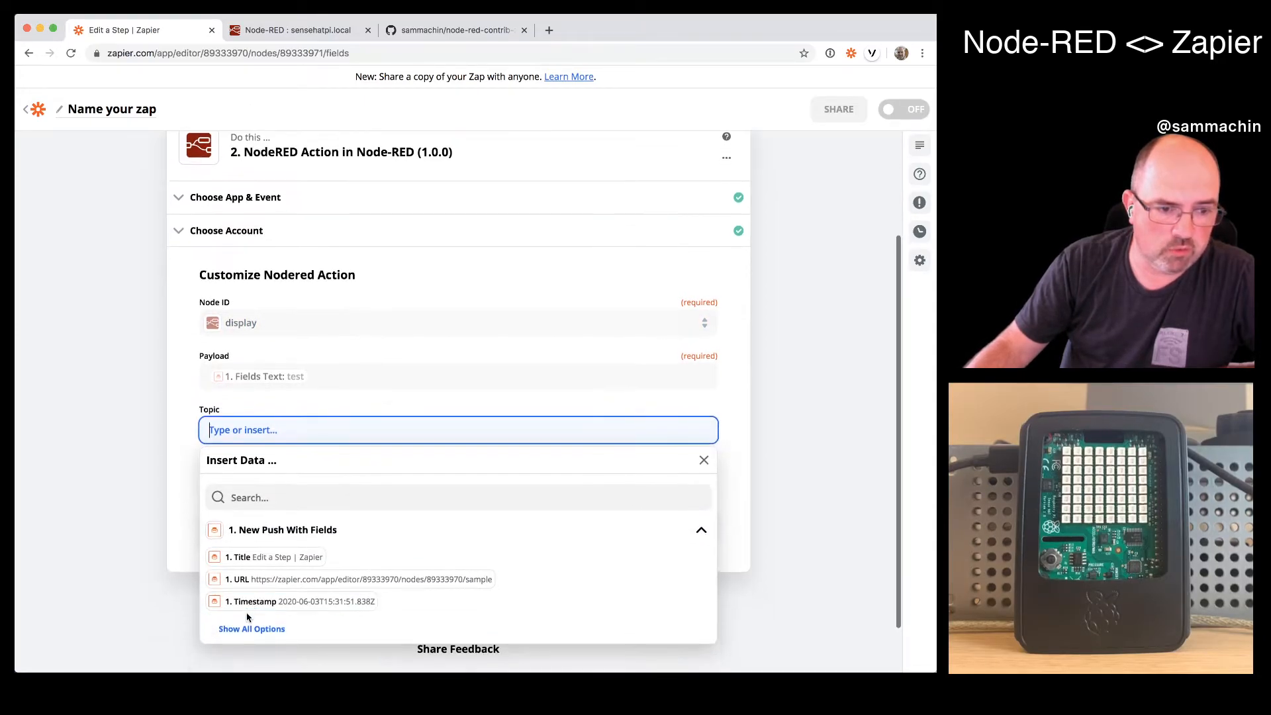
pyautogui.click(259, 647)
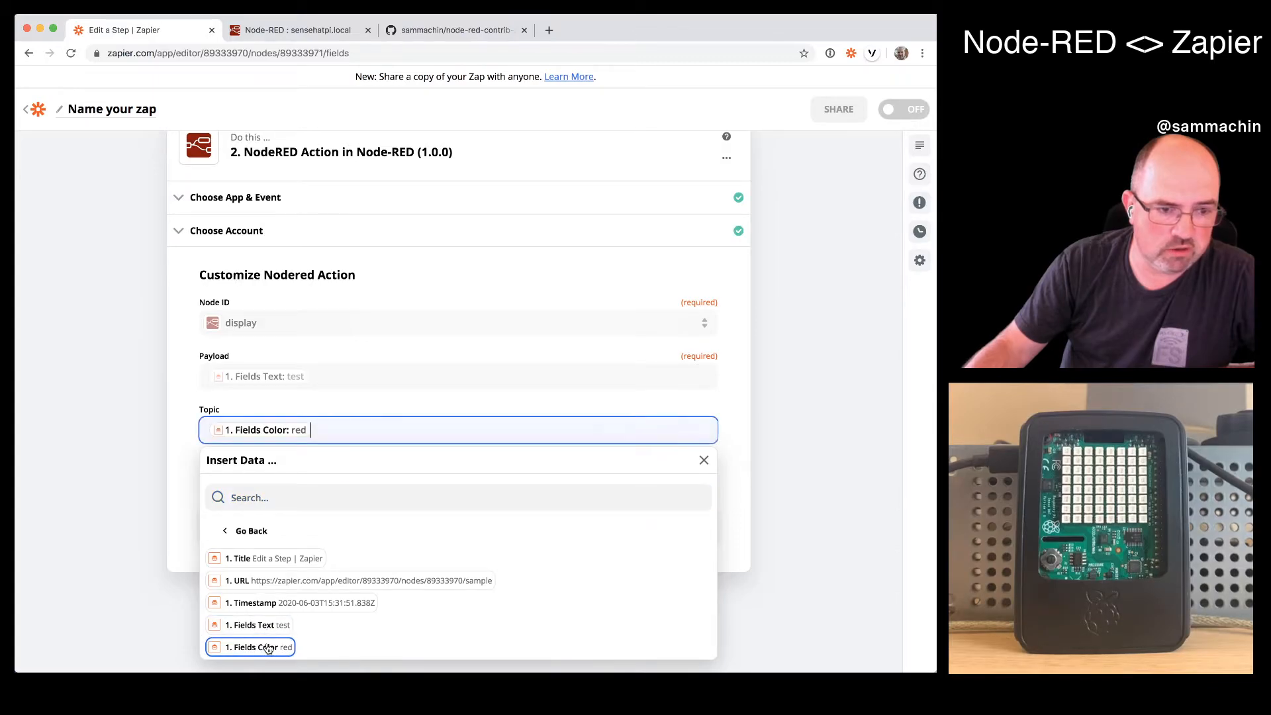
pyautogui.click(177, 470)
pyautogui.click(322, 510)
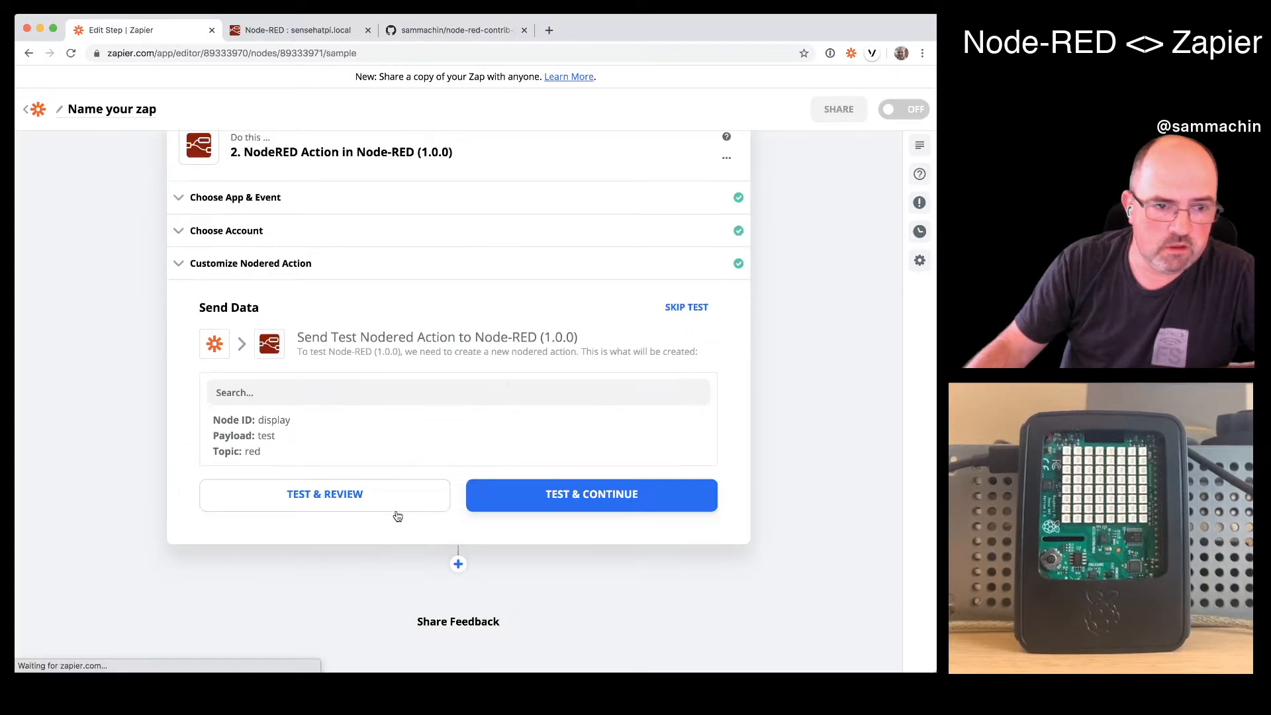
# - Send a test of the NodeRED action, and finish editing by turning the Zap on
pyautogui.click(356, 493)
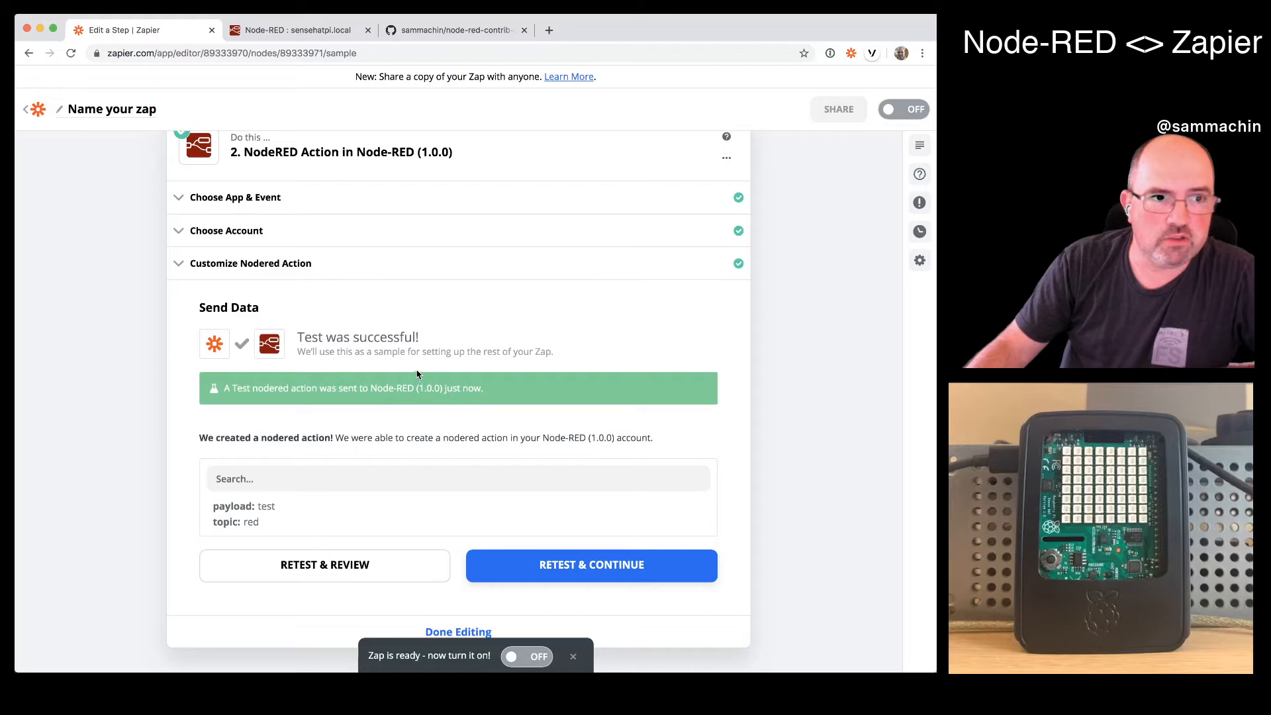
pyautogui.scroll(-1, 527, 594)
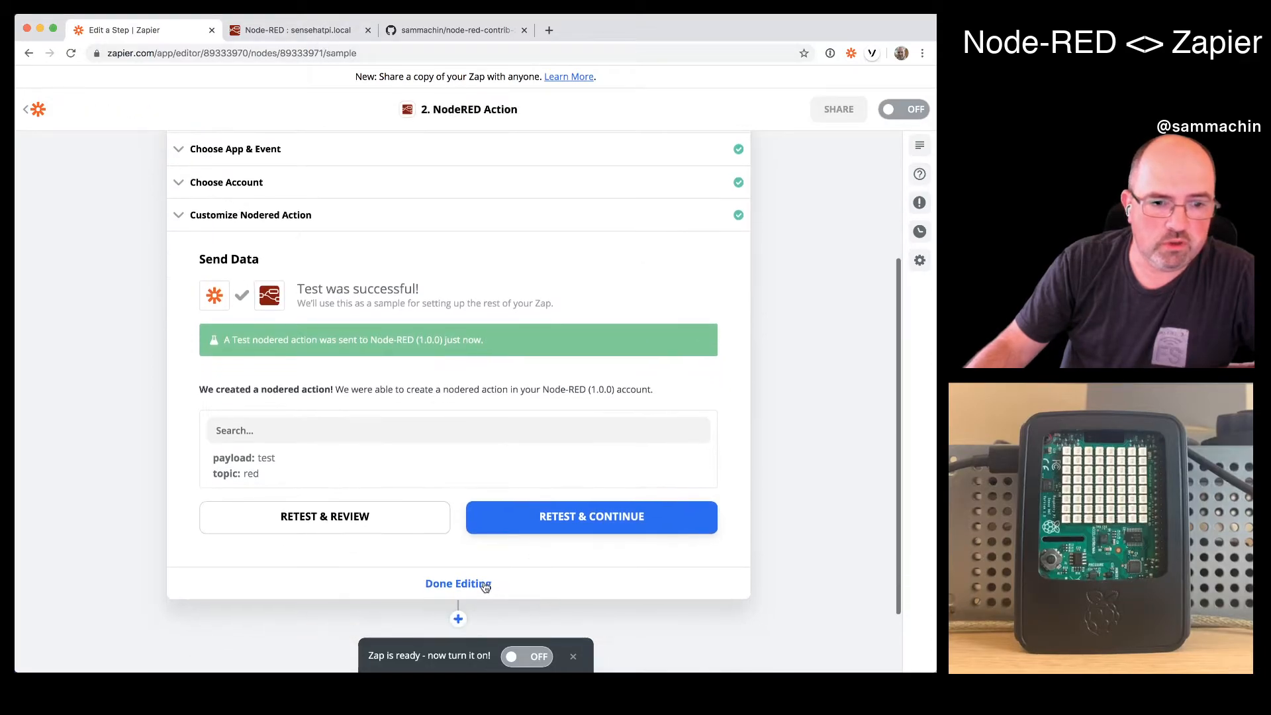
pyautogui.click(497, 582)
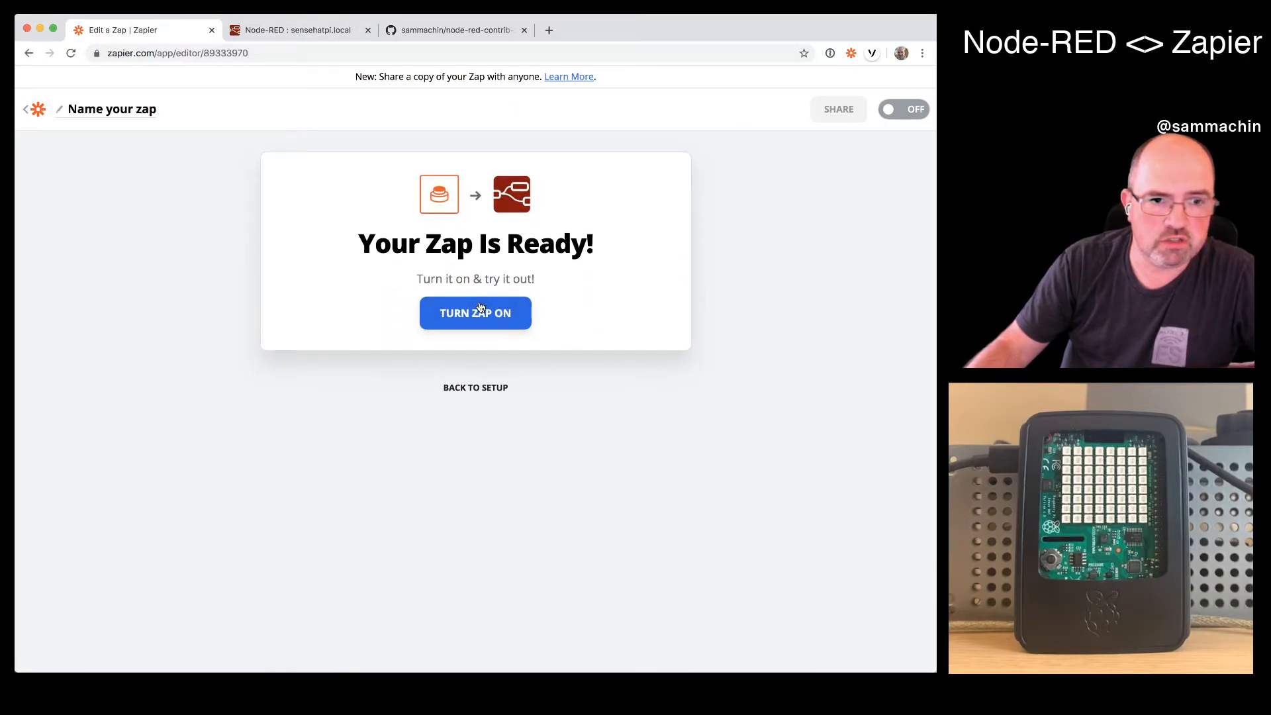
pyautogui.click(481, 308)
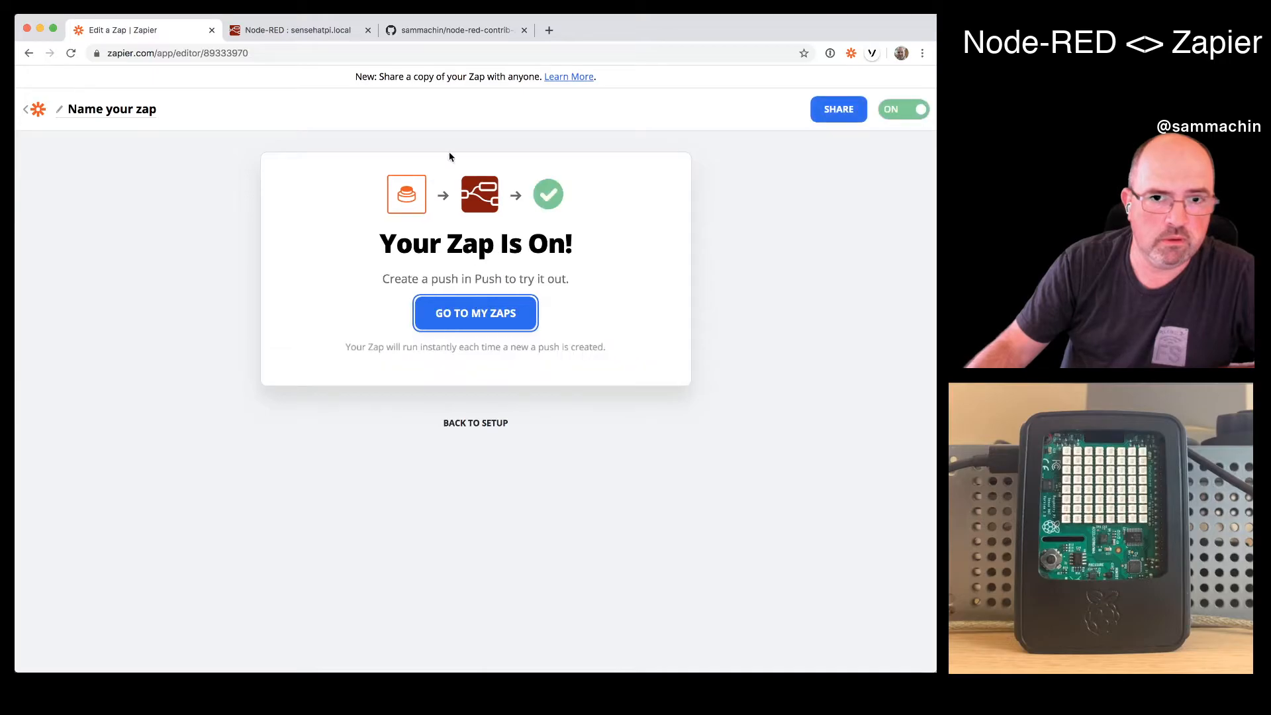
# - Switch to Node-RED, add a debug node above the R270 inject node and wire "action: display" to it
pyautogui.click(324, 33)
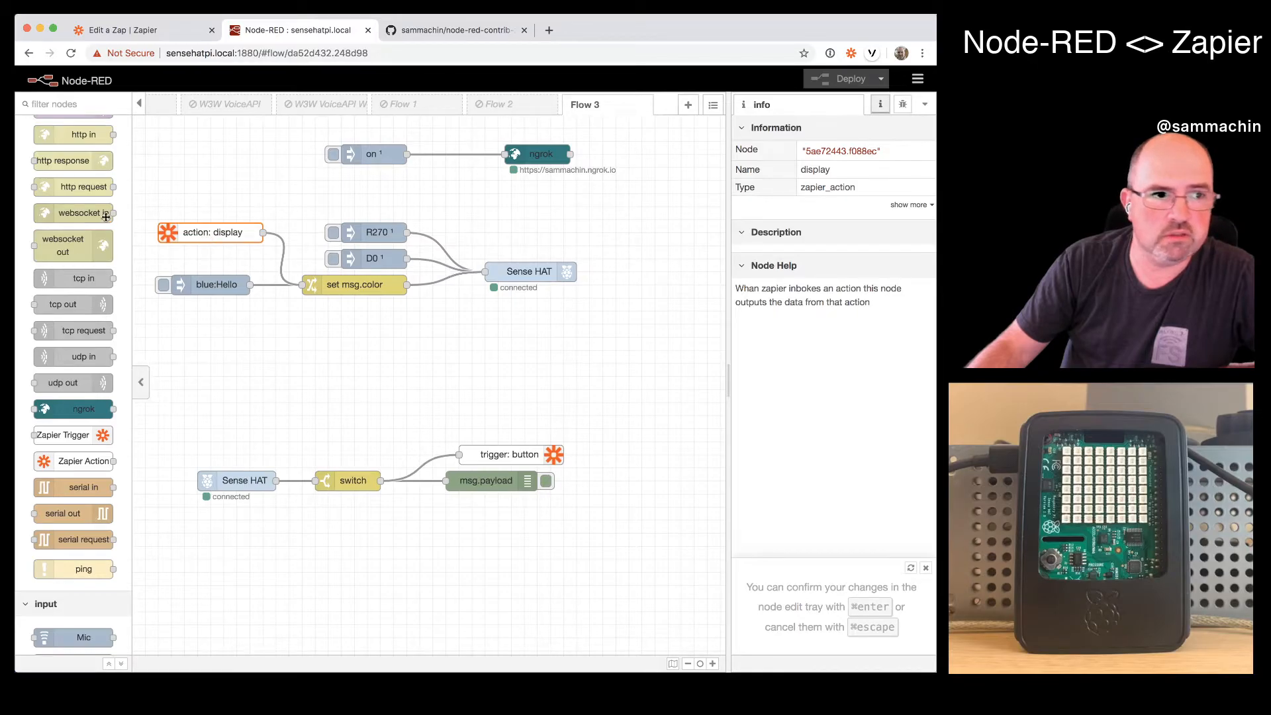
pyautogui.scroll(15, 73, 265)
pyautogui.moveTo(73, 187); pyautogui.dragTo(375, 207)
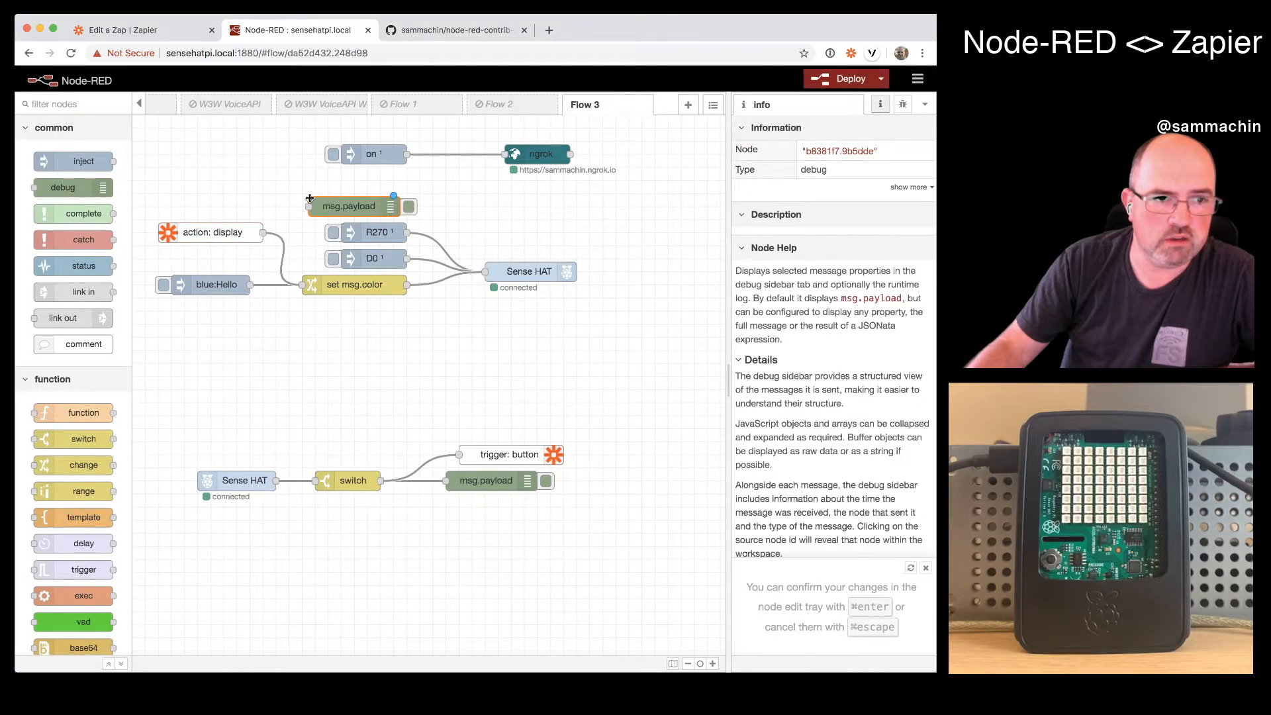
pyautogui.moveTo(266, 227); pyautogui.dragTo(263, 233)
# - Set the new debug node's output to complete msg object and deploy the flow
pyautogui.doubleClick(358, 209)
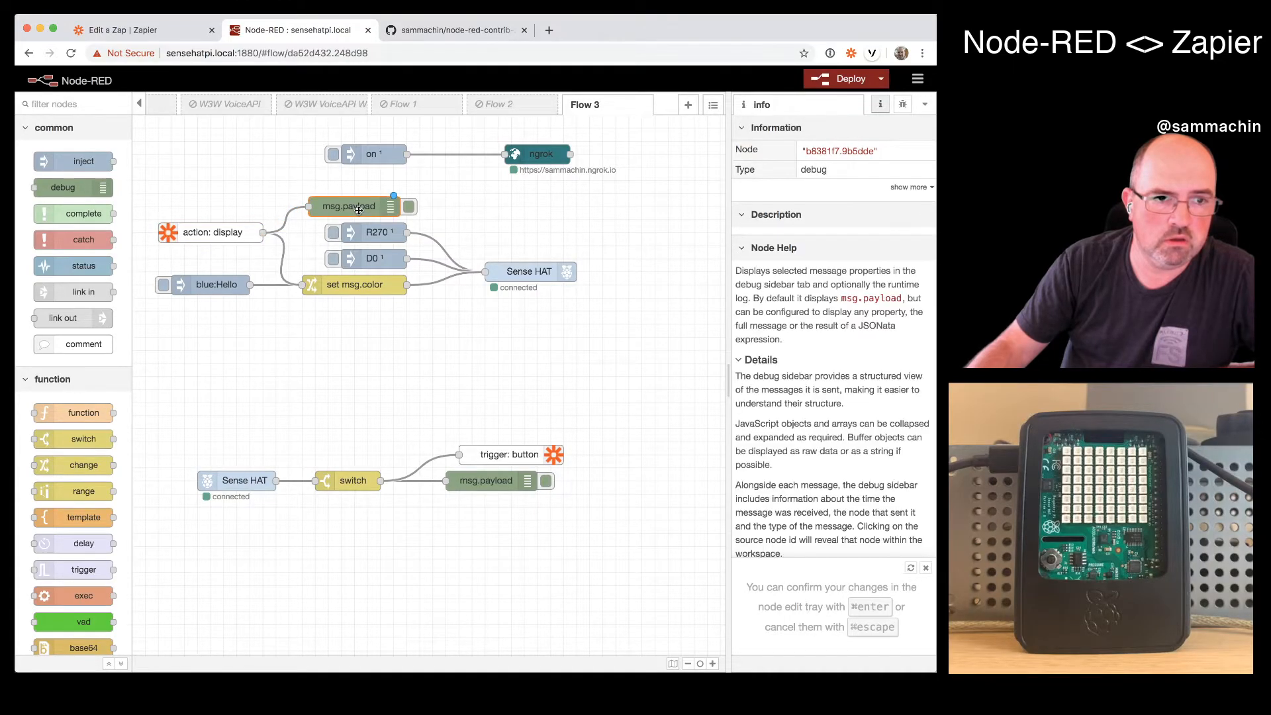
pyautogui.click(500, 195)
pyautogui.click(520, 232)
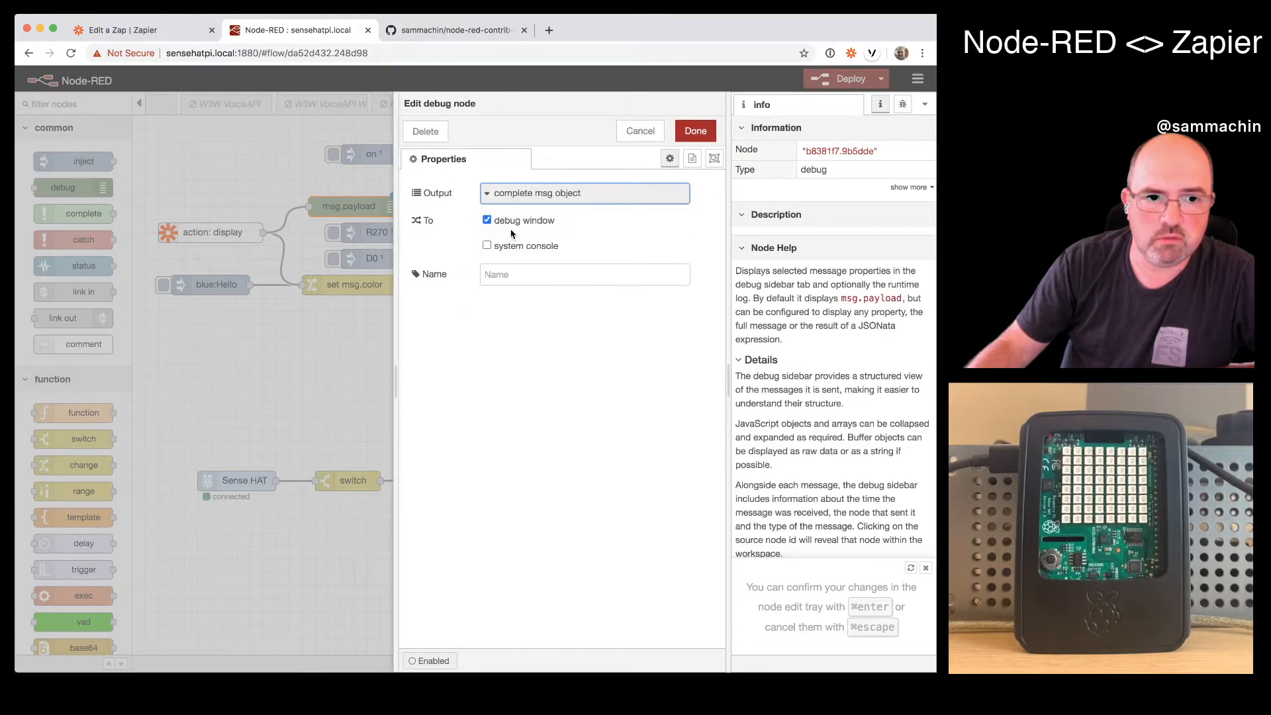
pyautogui.click(696, 130)
pyautogui.click(840, 80)
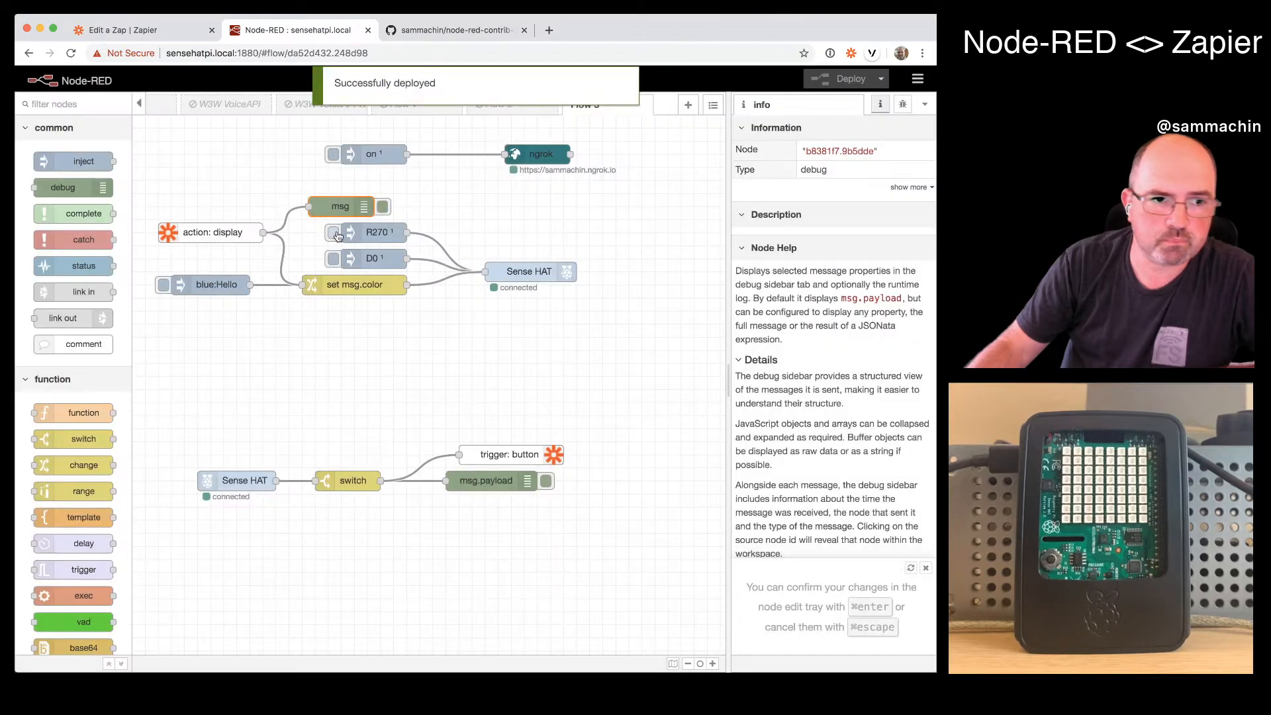
# - Show the debug messages and send a Zapier push with text "Hello NodeRED" and color "green" from the browser extension
pyautogui.click(902, 106)
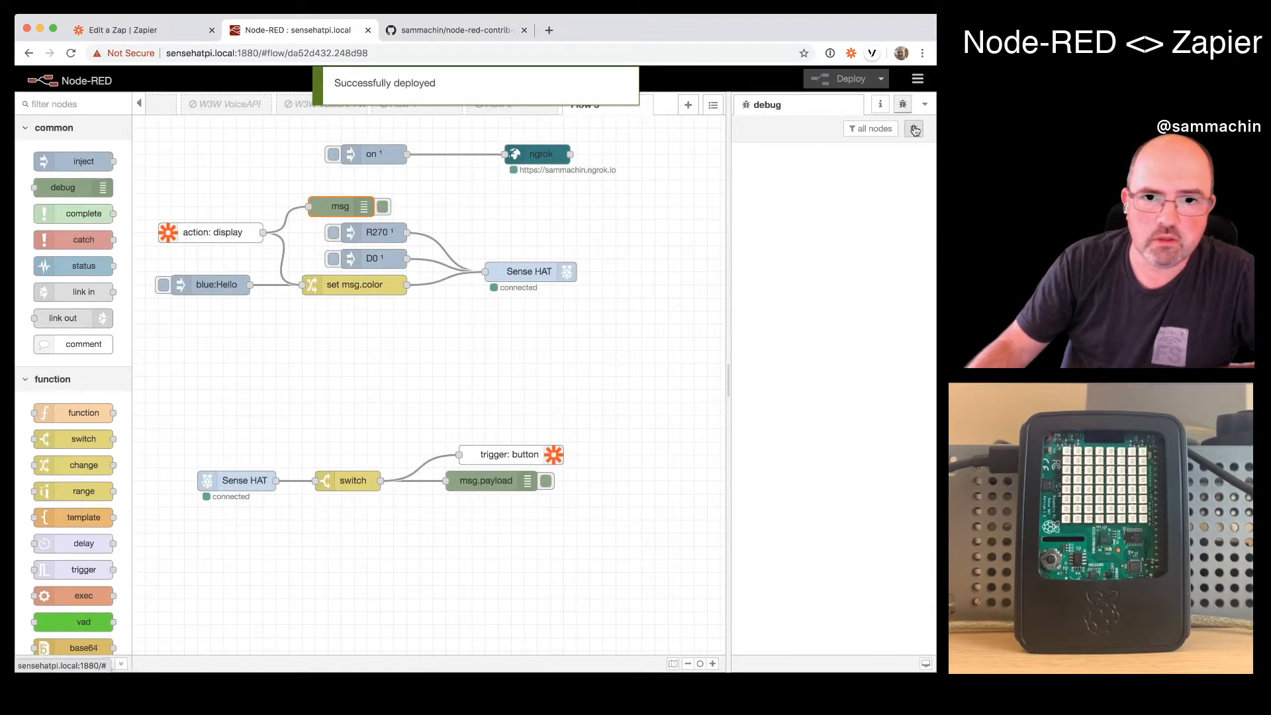
pyautogui.click(851, 53)
pyautogui.click(755, 120)
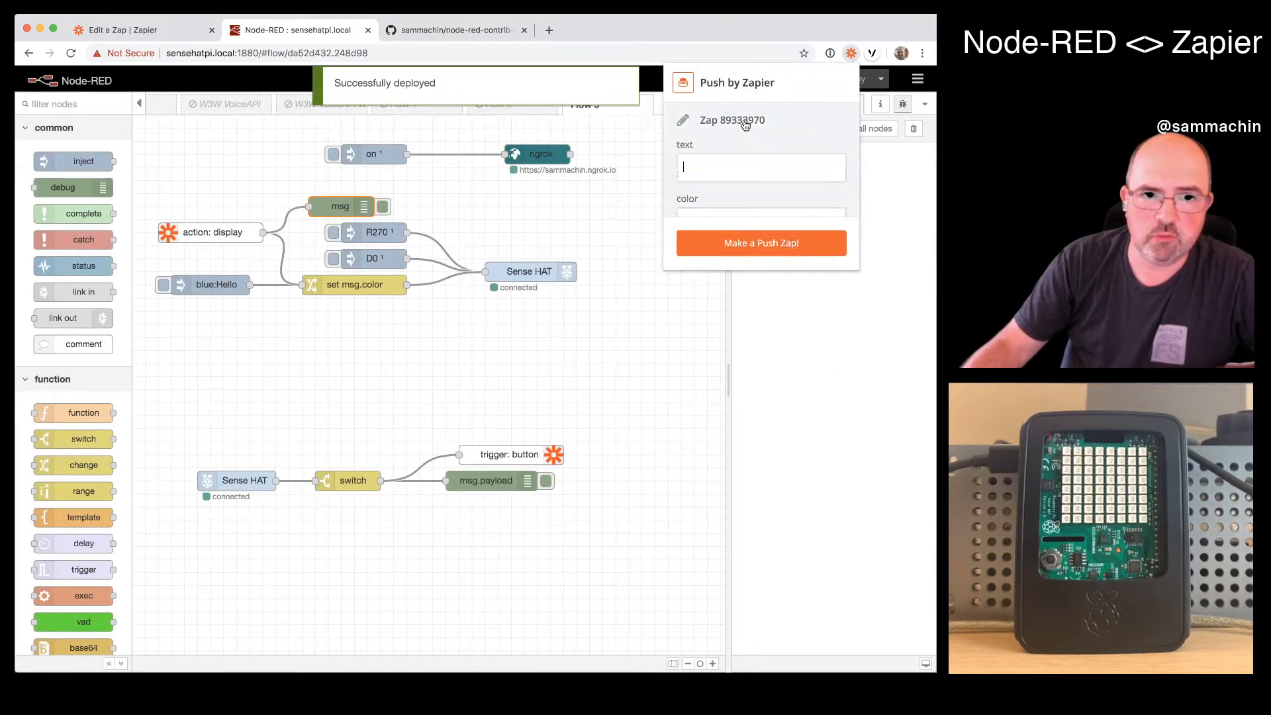
pyautogui.click(725, 167)
pyautogui.write('Hello NodeRED')
pyautogui.press('Tab')
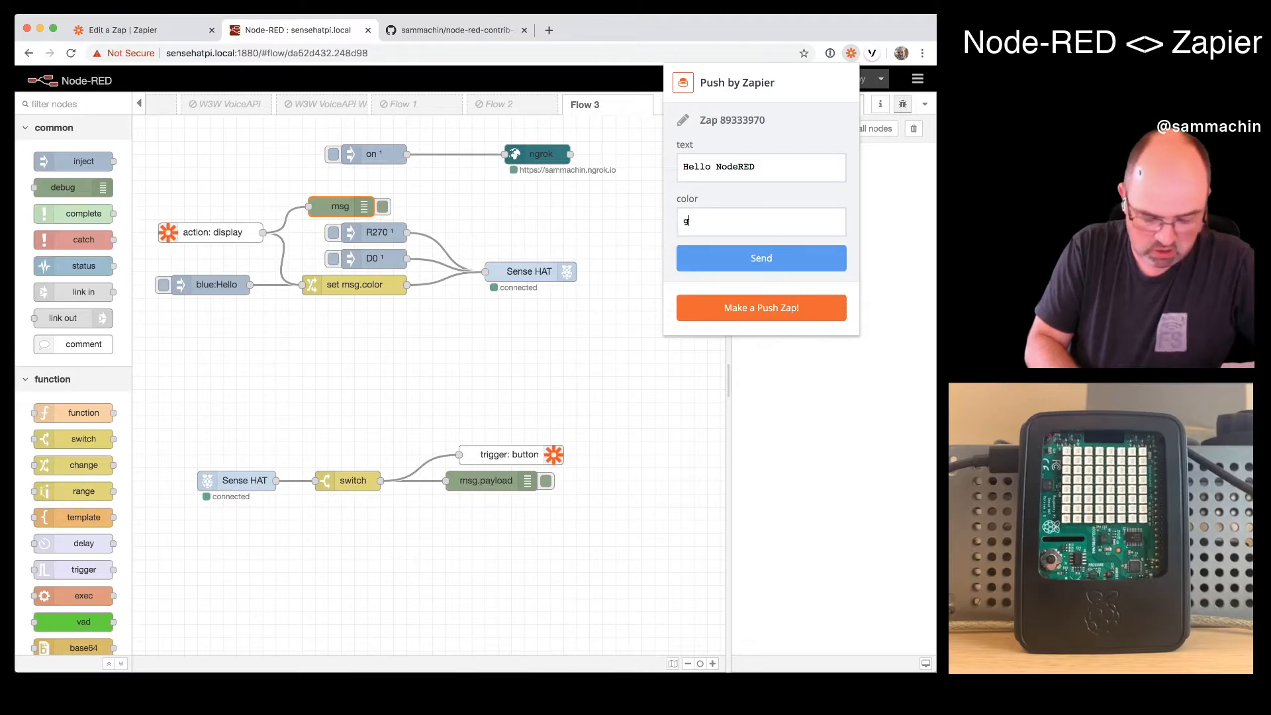
pyautogui.write('green')
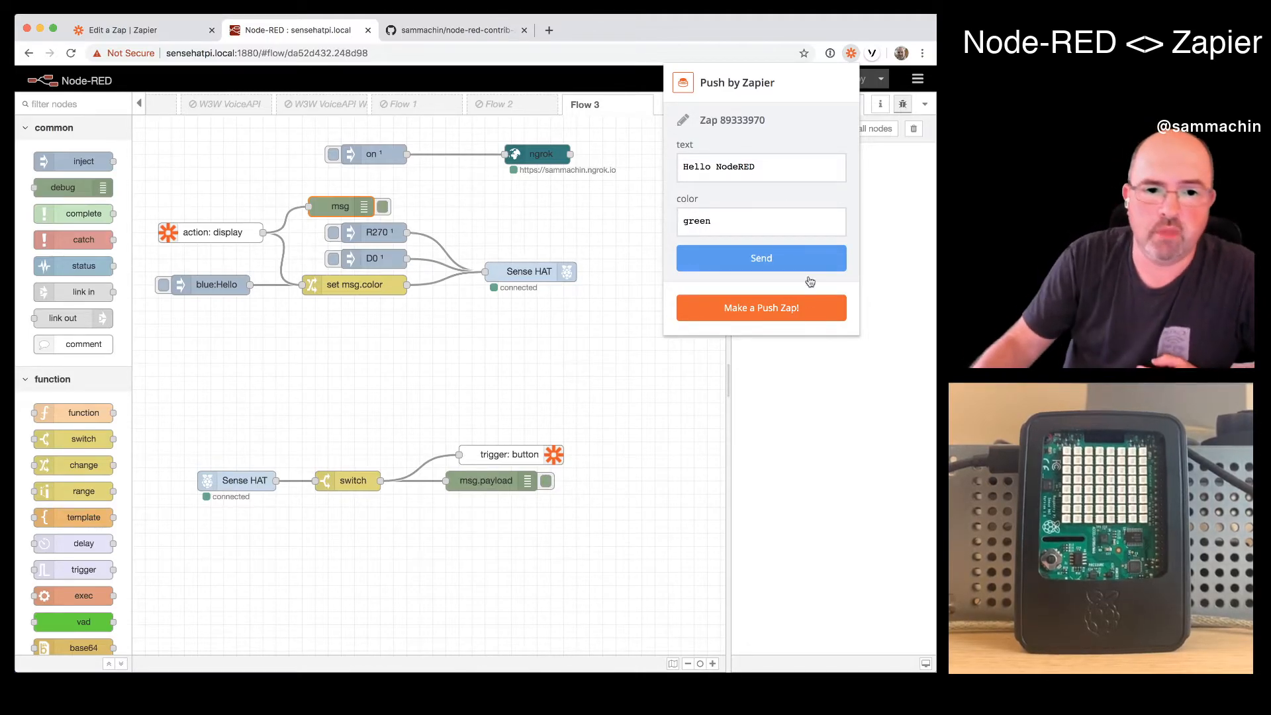
pyautogui.click(734, 256)
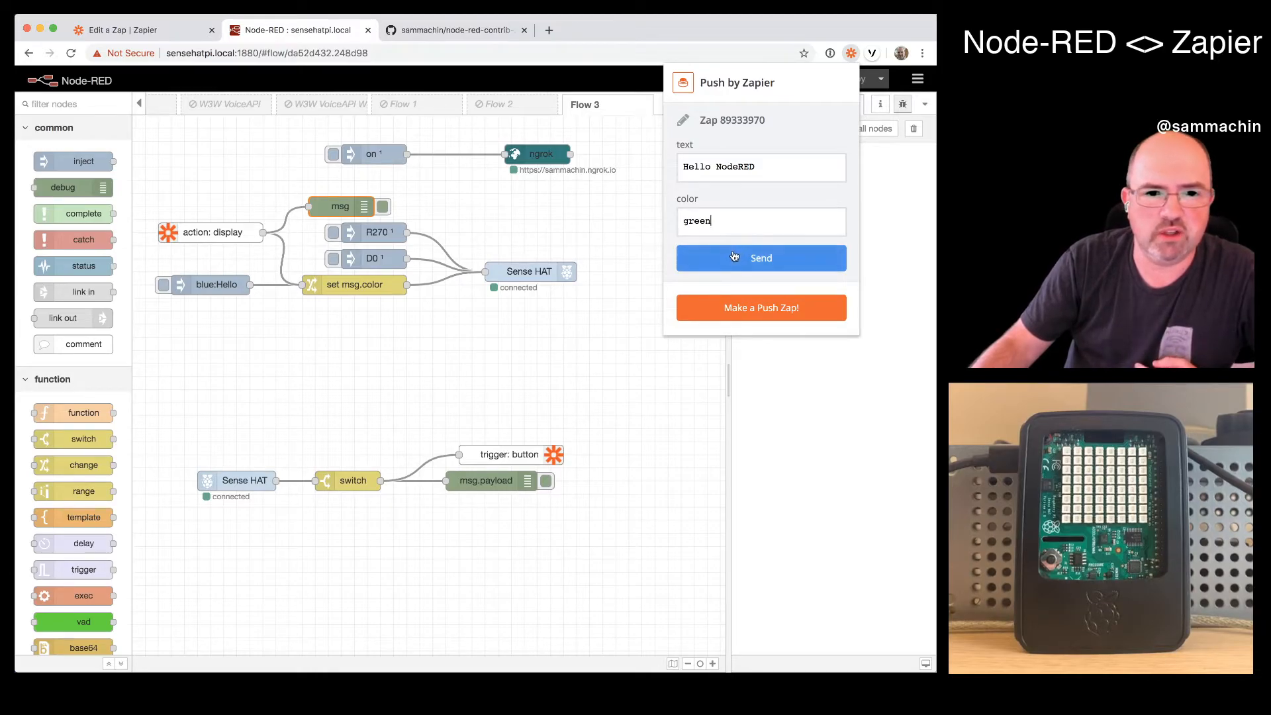
pyautogui.click(734, 257)
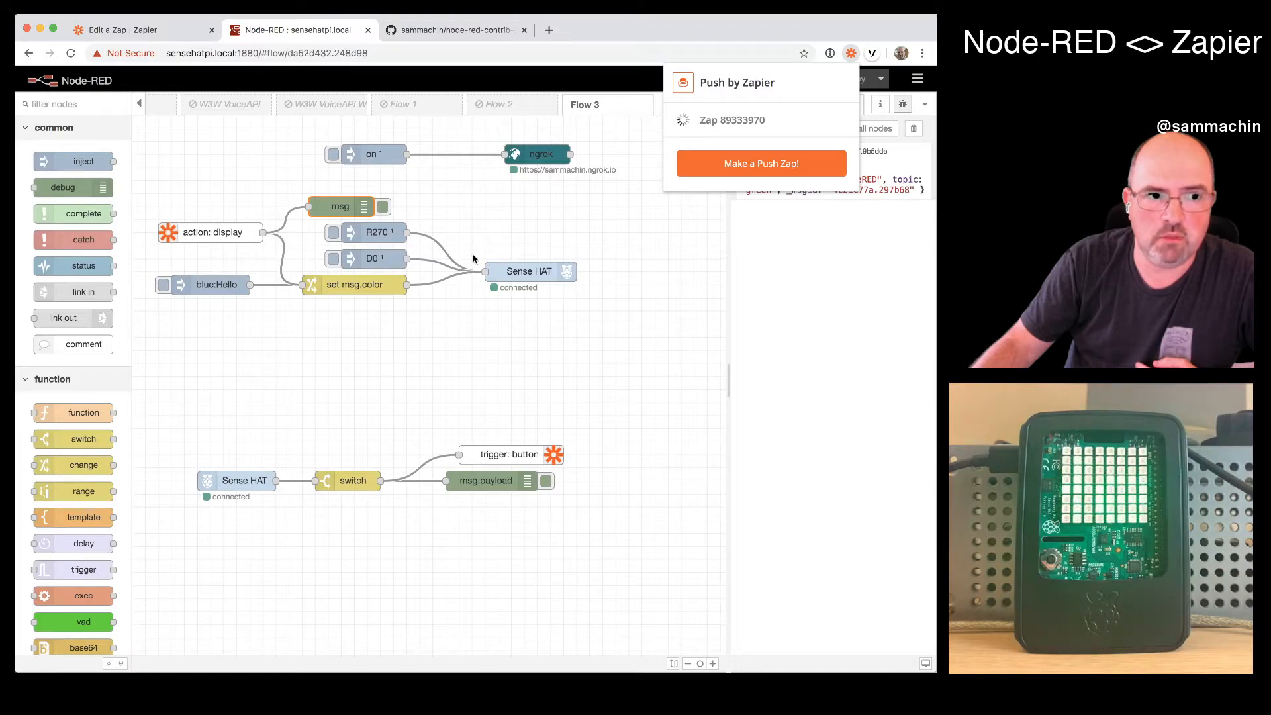
# - Dismiss the Zapier push popup and expand the message object in the Node-RED debug messages
pyautogui.click(797, 330)
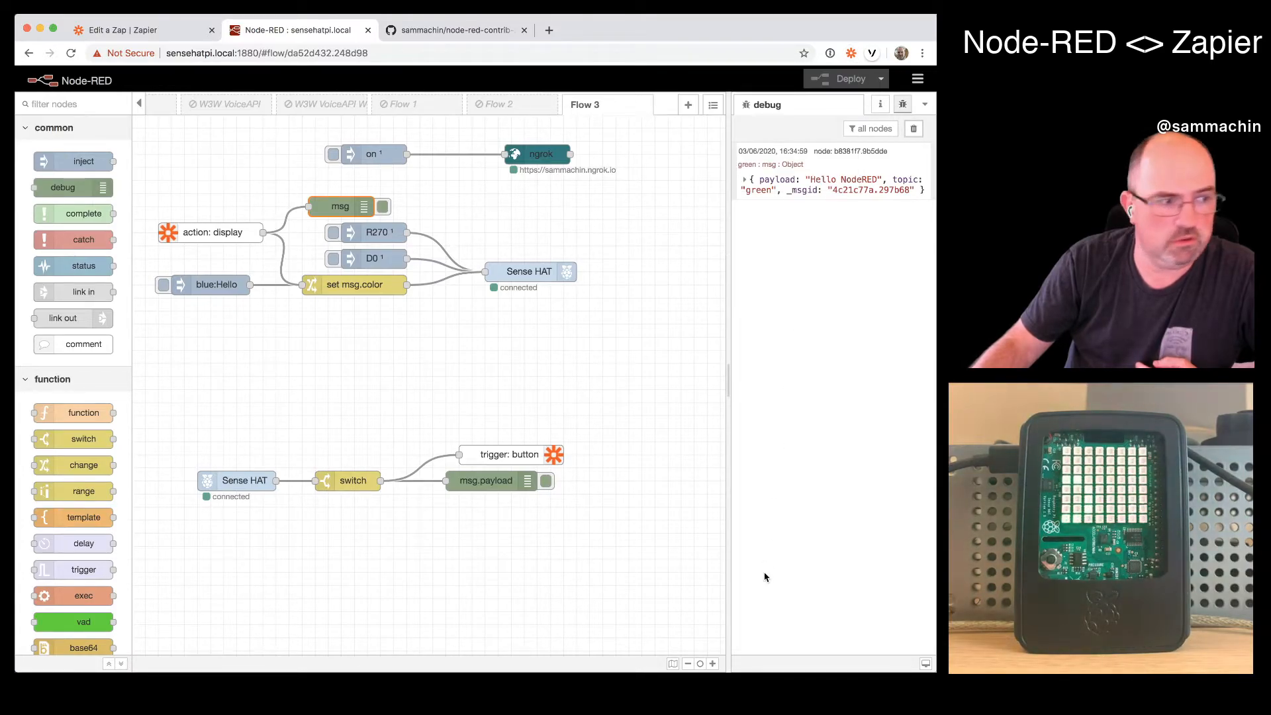
pyautogui.click(747, 179)
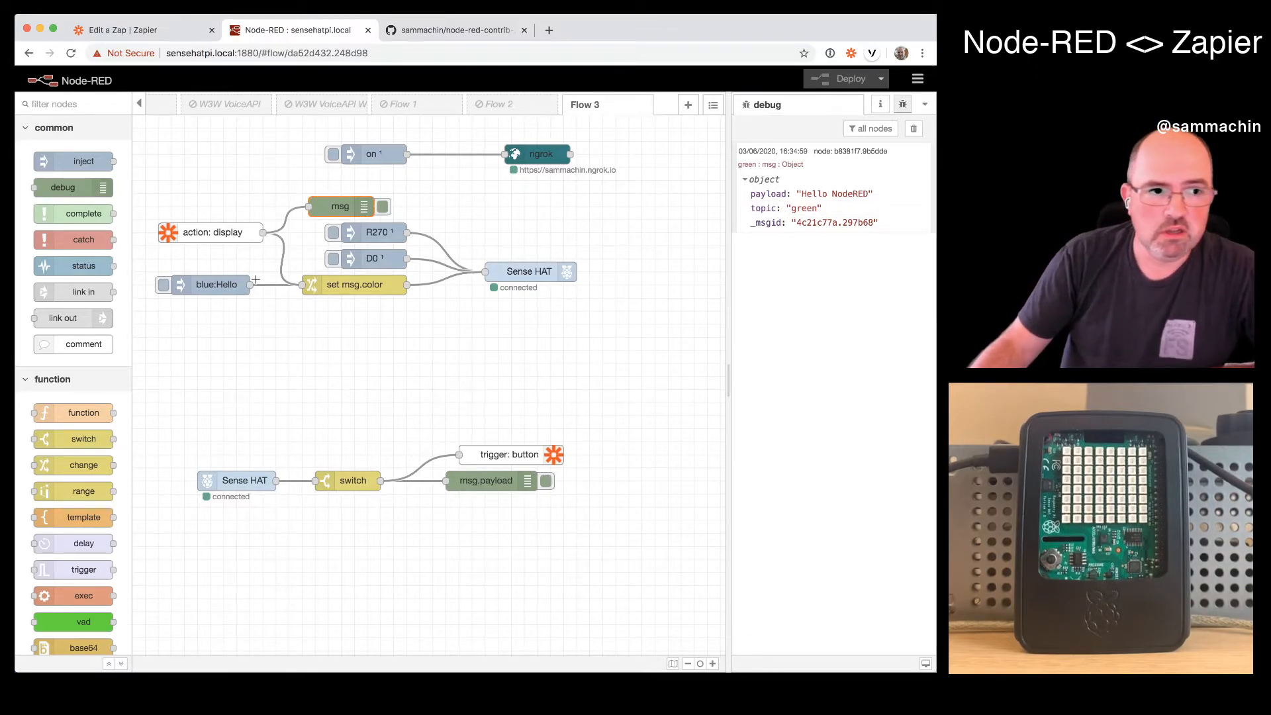
# - Return to Zapier's list of Zaps and create a new Zap using Node-RED (1.0.0) with the Node-RED Trigger event
pyautogui.click(134, 33)
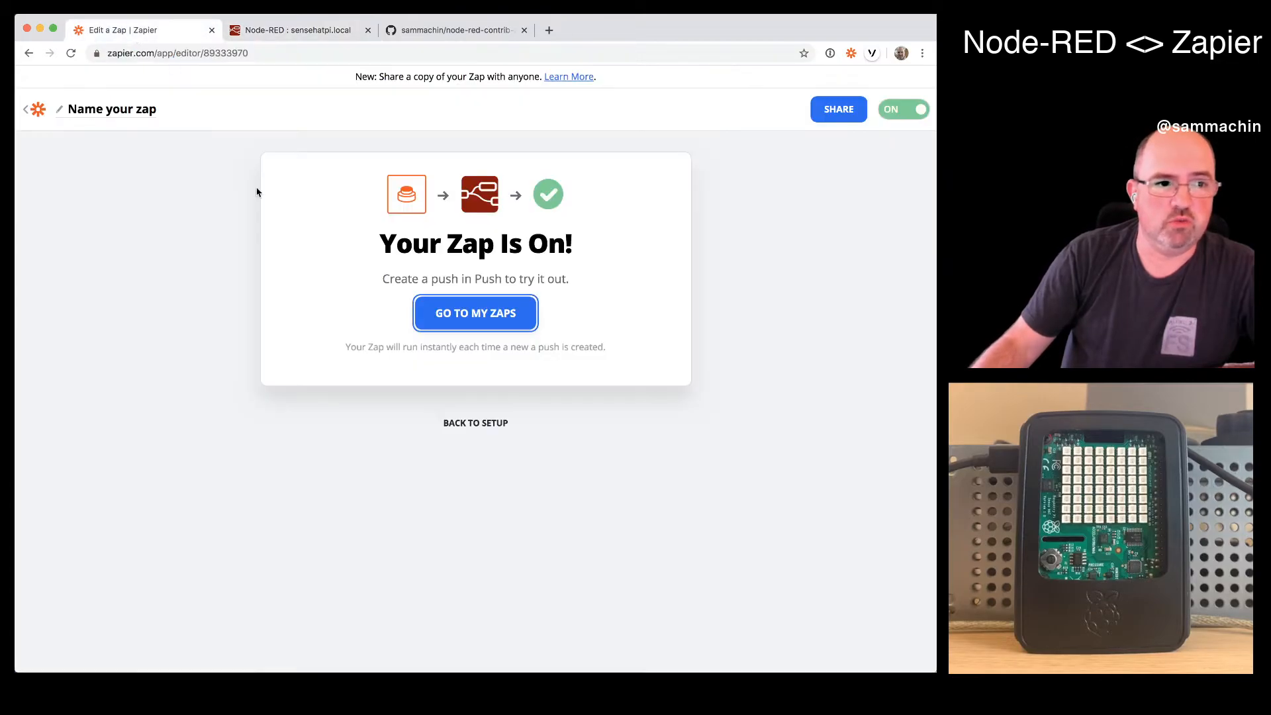
pyautogui.click(26, 114)
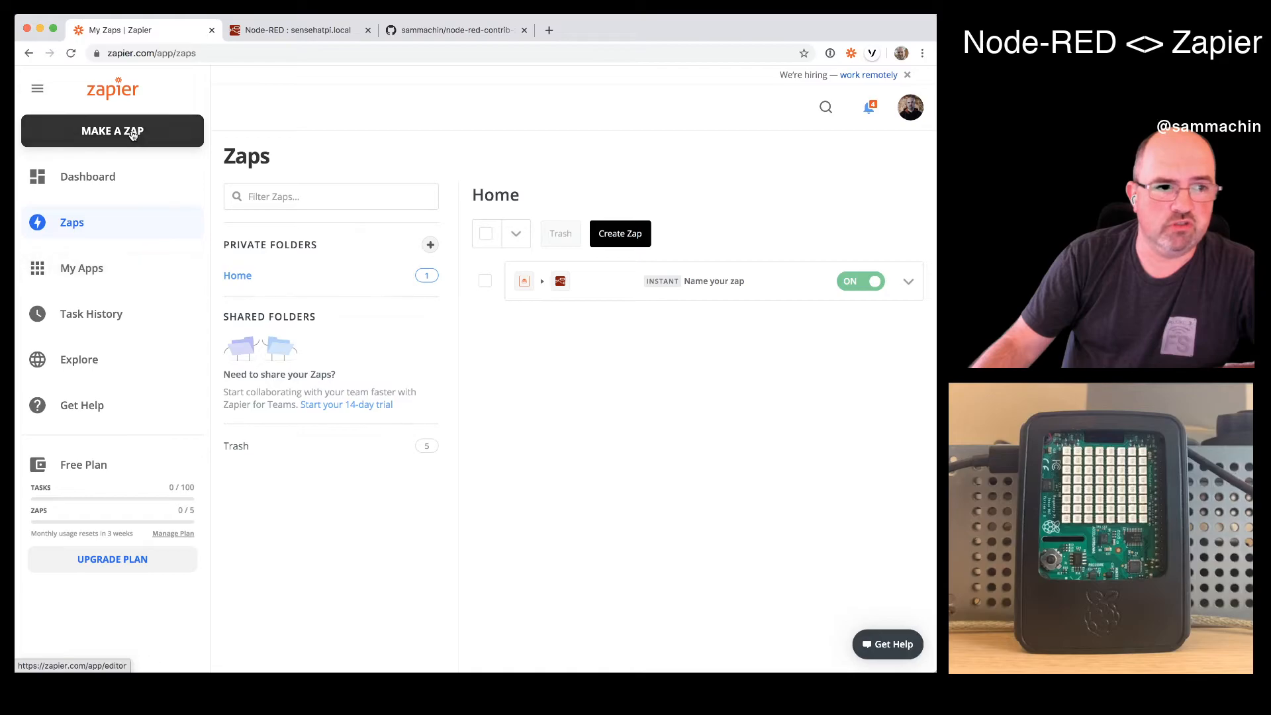
pyautogui.click(283, 29)
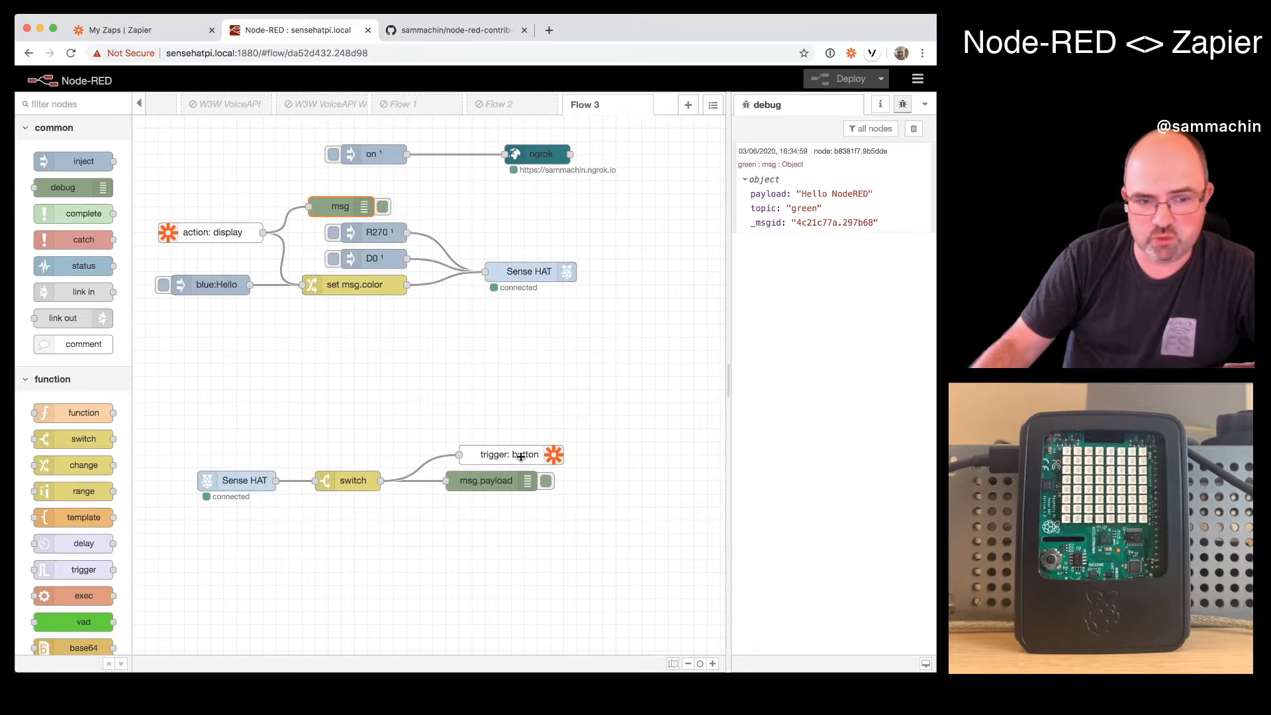
pyautogui.click(137, 31)
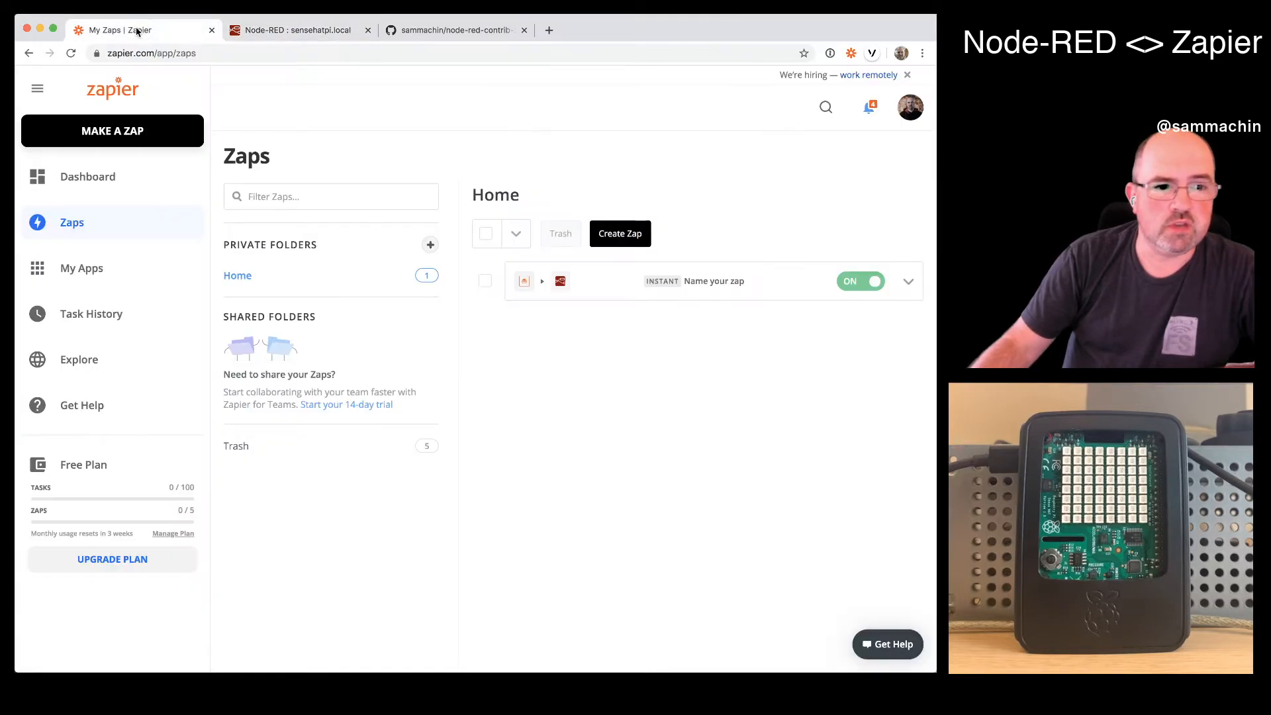
pyautogui.click(88, 126)
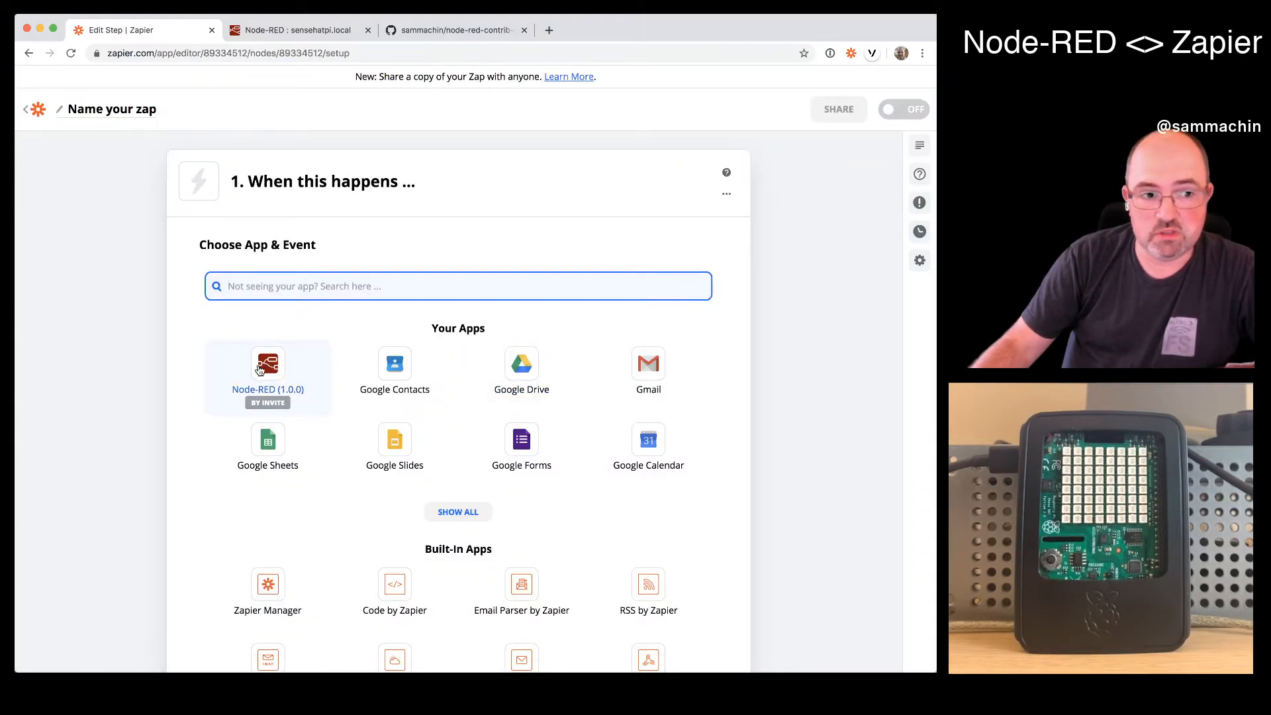
pyautogui.click(259, 369)
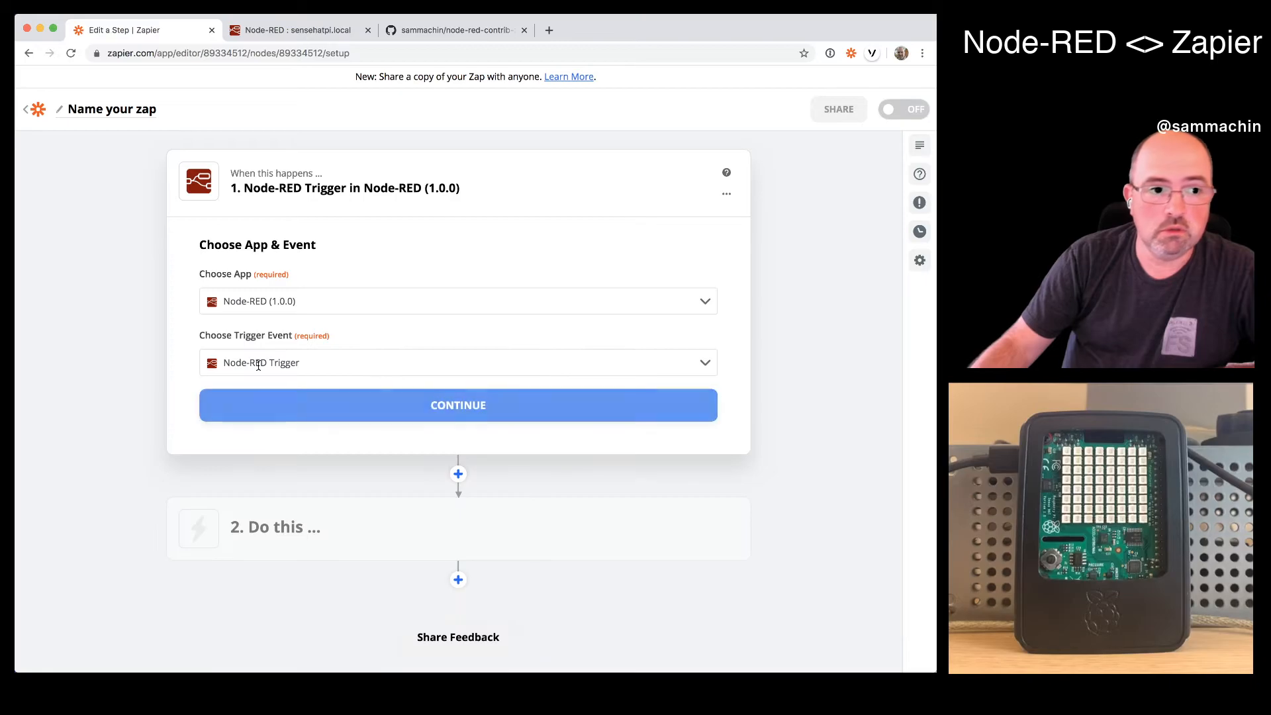
pyautogui.click(354, 406)
# - Choose the Node-RED ngrok account ending in #2 and set the trigger's Node ID to button
pyautogui.click(423, 339)
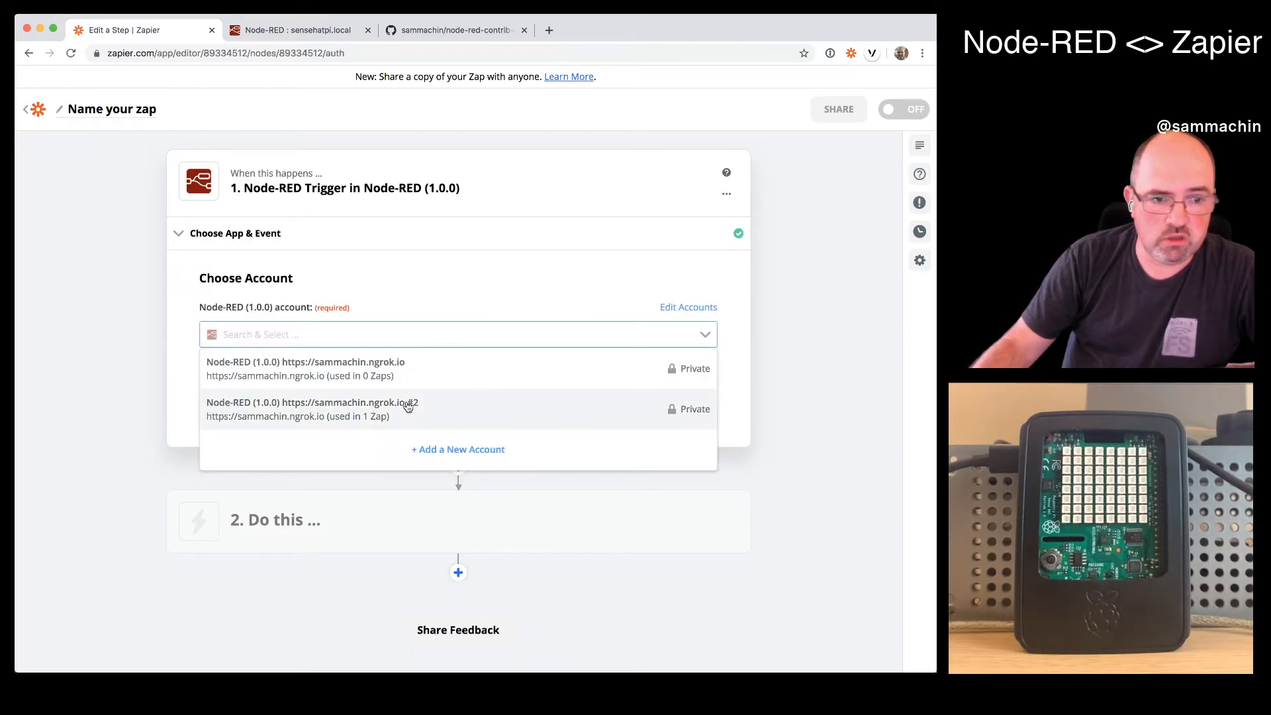
pyautogui.click(408, 405)
pyautogui.click(456, 397)
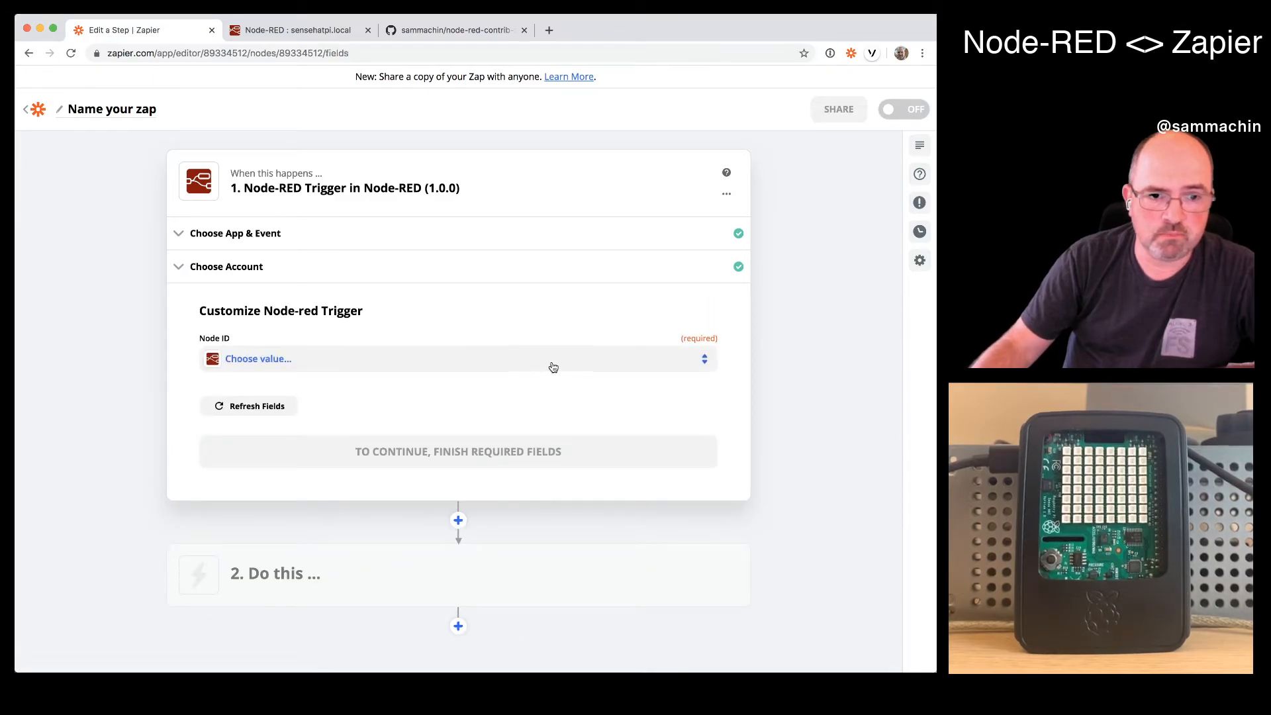
pyautogui.click(553, 367)
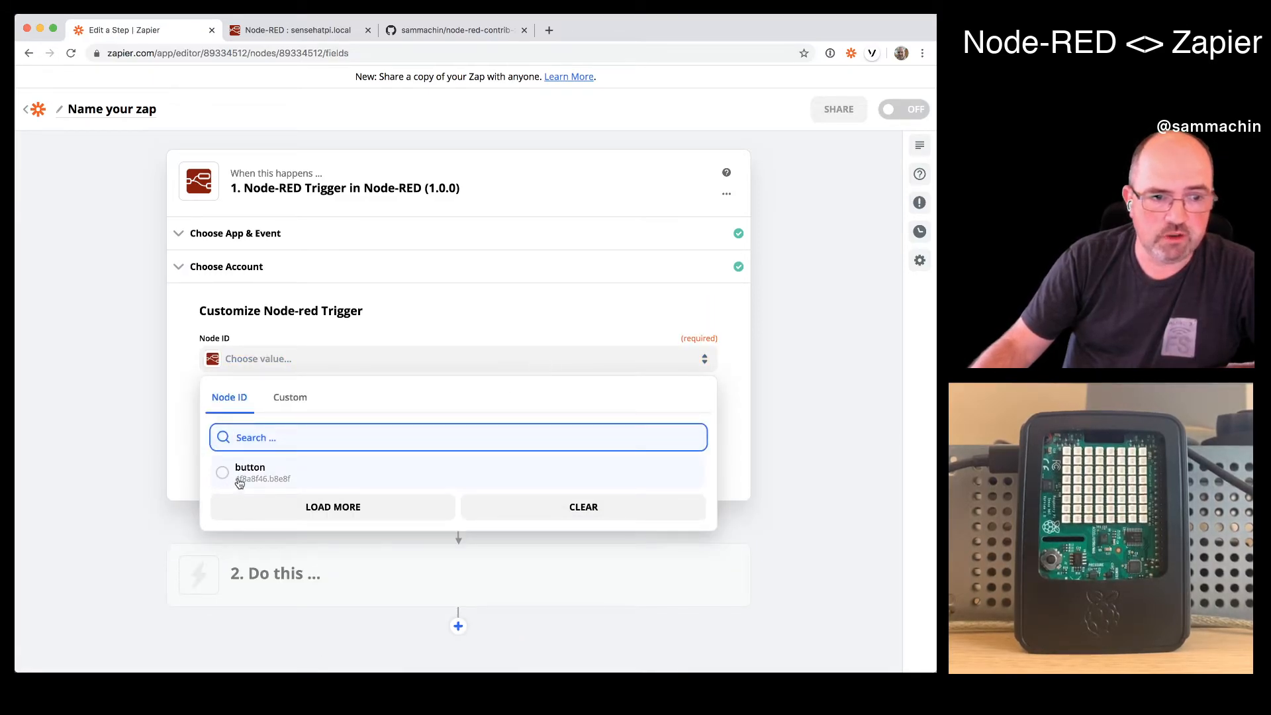
pyautogui.click(239, 480)
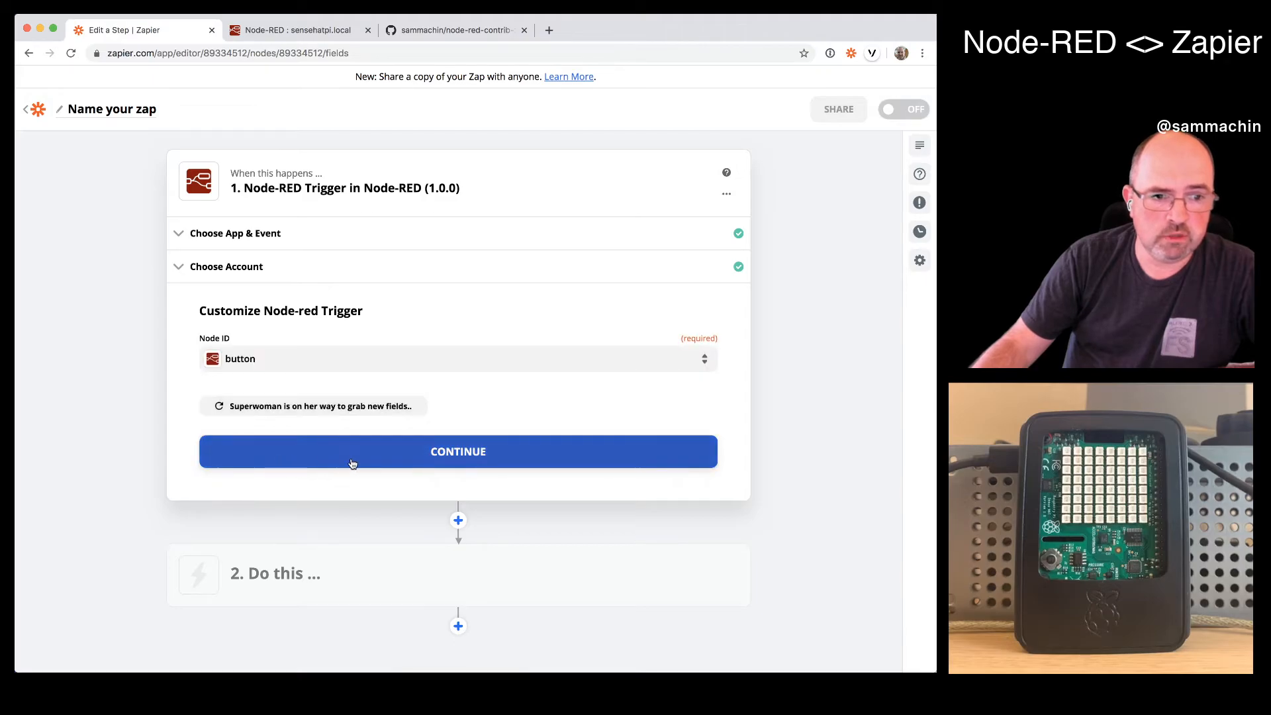
pyautogui.click(366, 464)
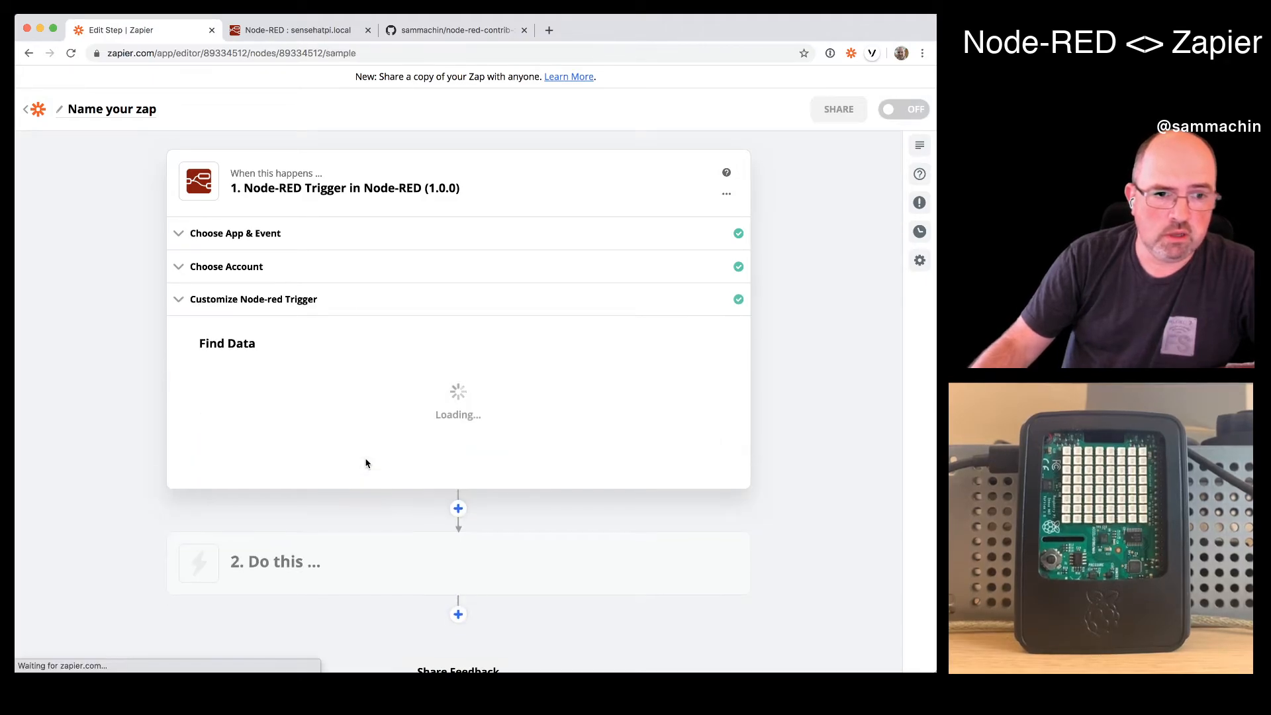
# - Fetch sample data for the Node-RED trigger and check Node-RED's debug messages for the joystick event
pyautogui.click(454, 558)
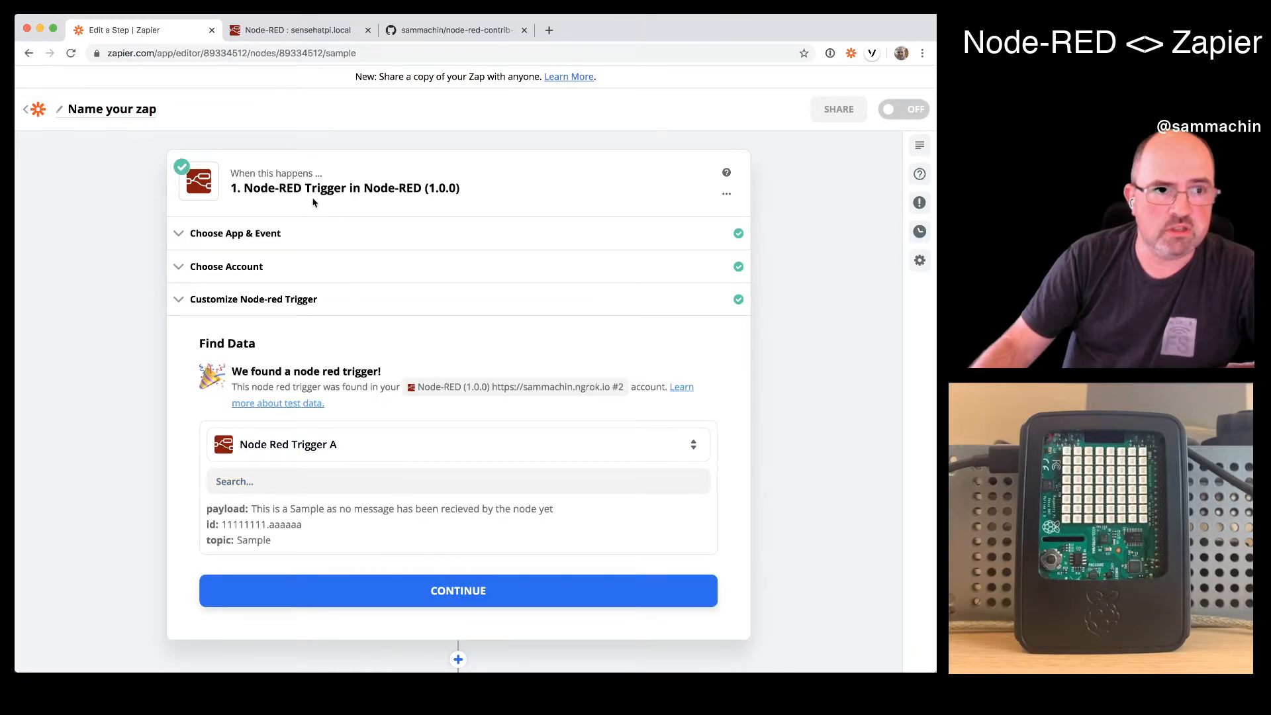
pyautogui.click(308, 34)
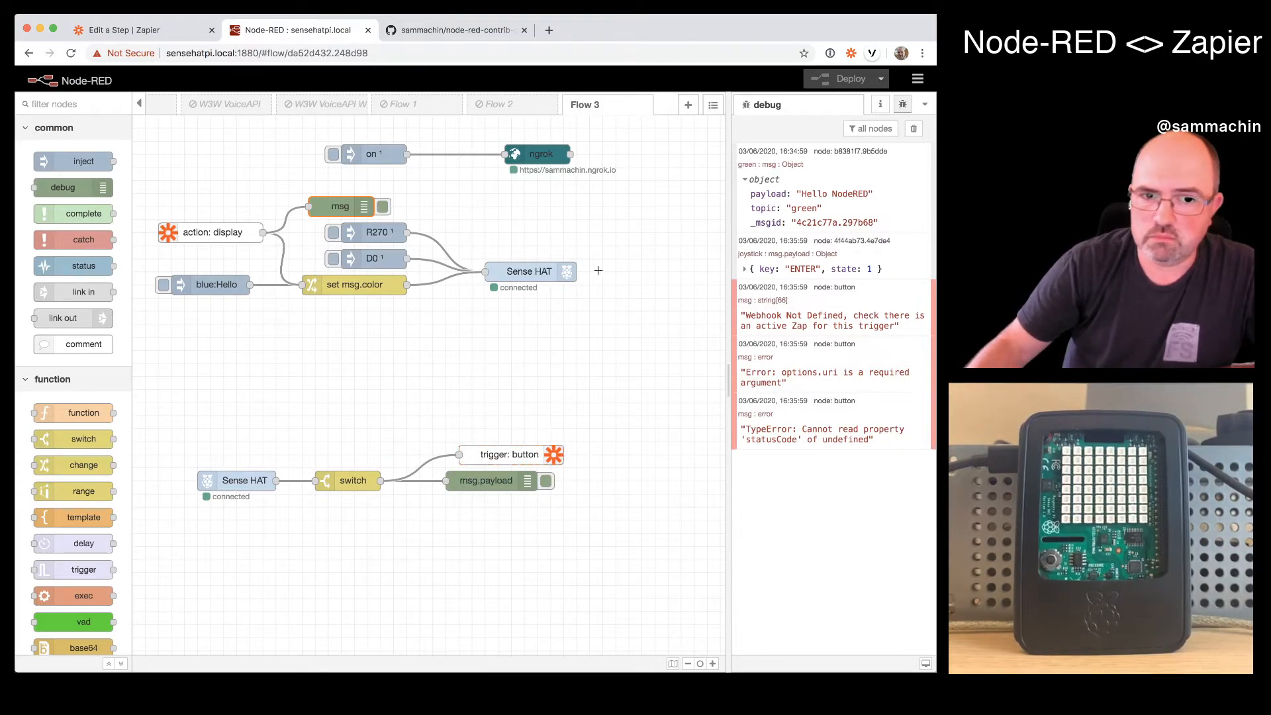
# - Back in Zapier, load more trigger samples and continue with Node Red Trigger B as the test data
pyautogui.click(185, 37)
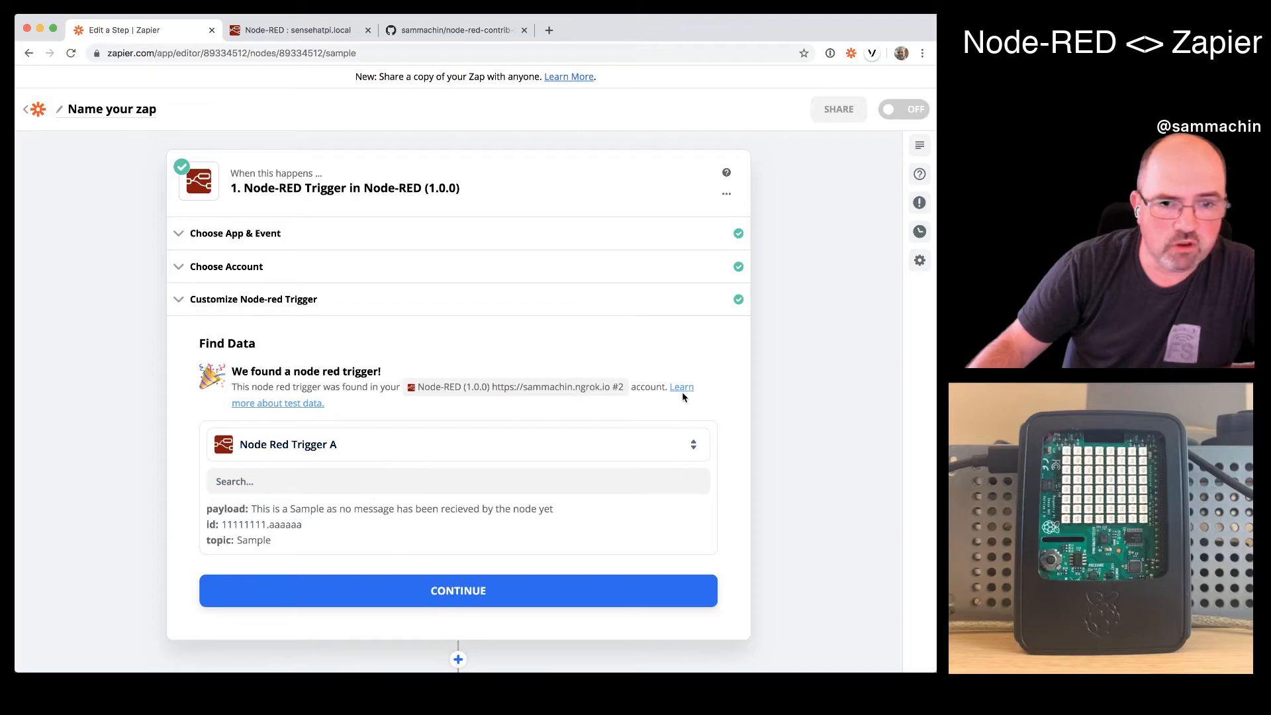
pyautogui.click(493, 455)
pyautogui.click(441, 557)
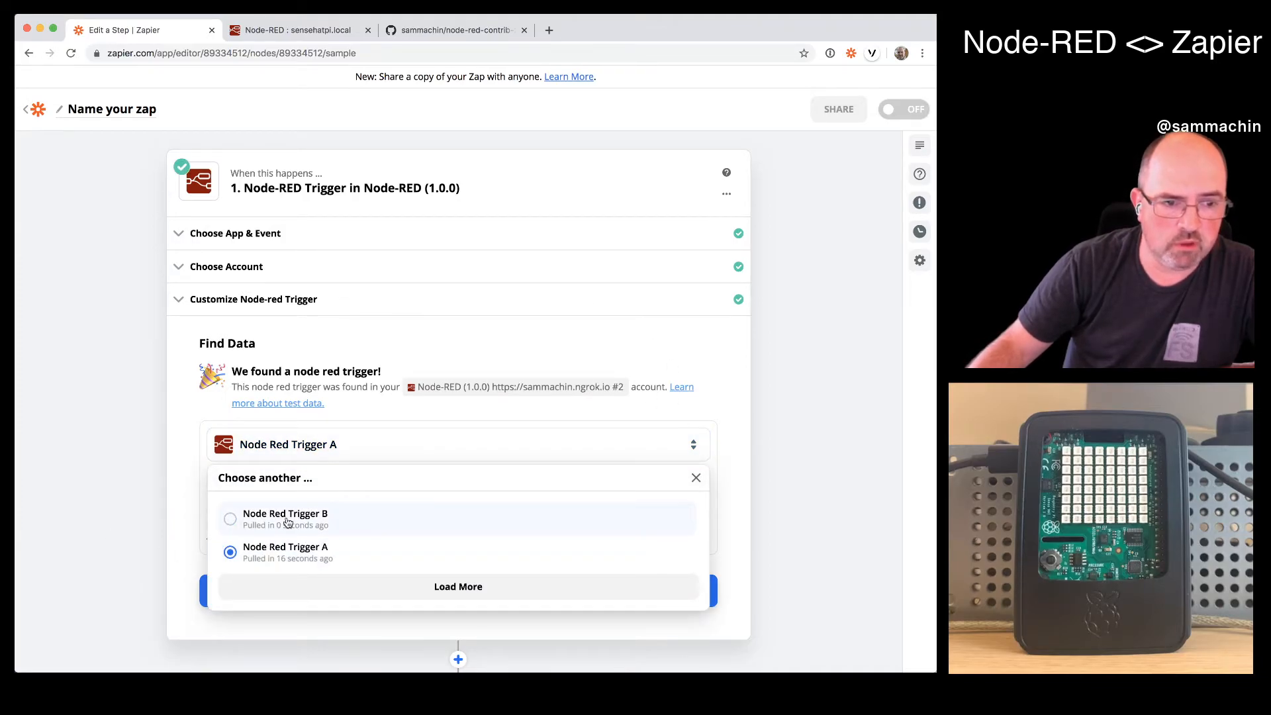
pyautogui.click(288, 522)
pyautogui.scroll(-1, 279, 528)
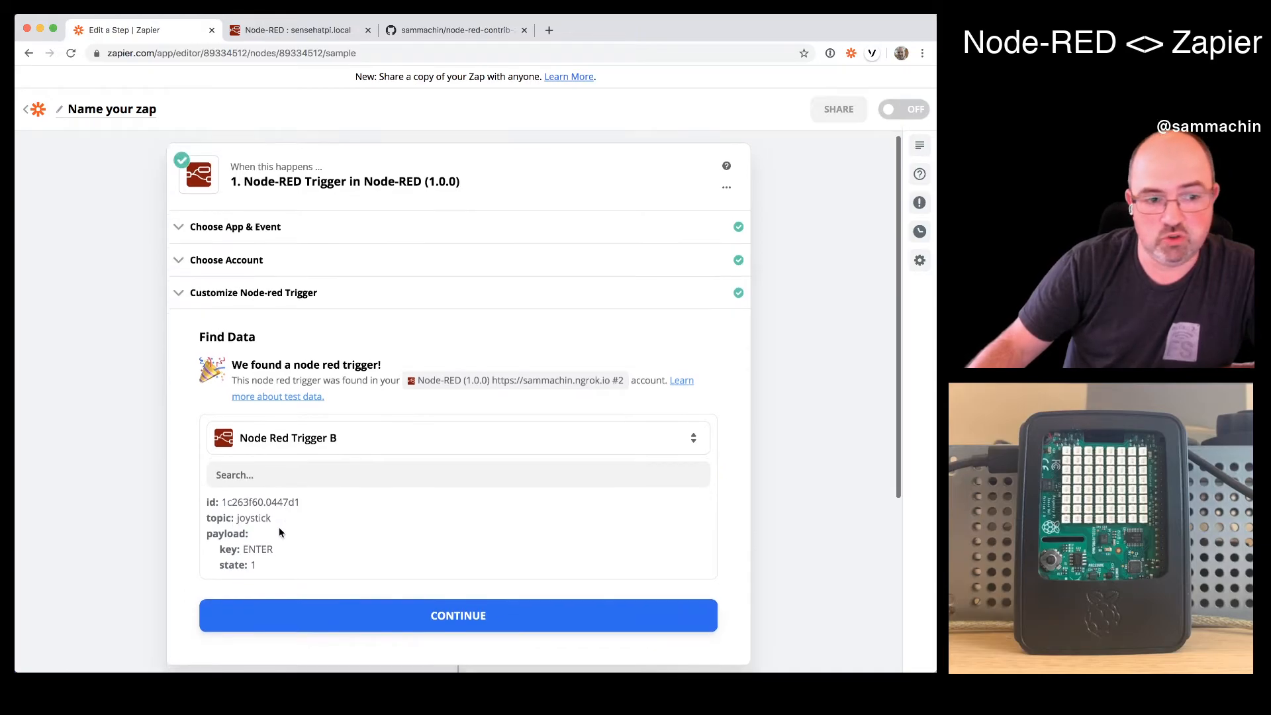
pyautogui.click(244, 562)
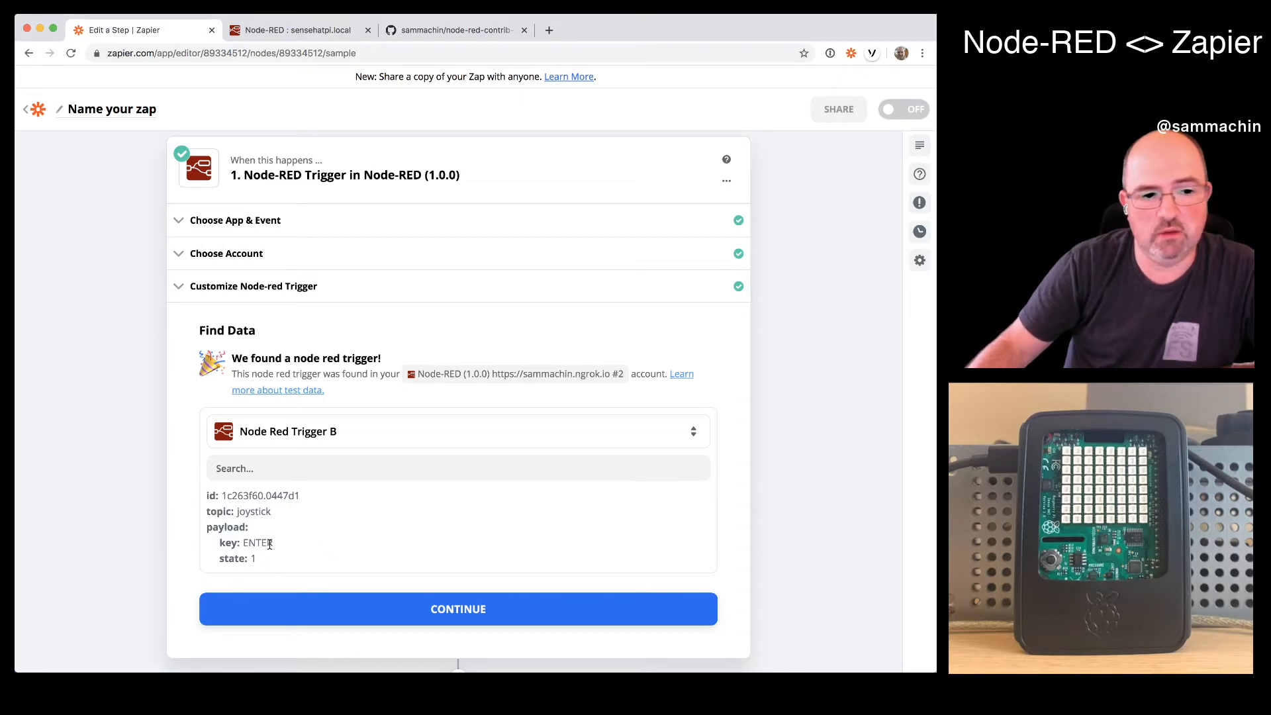
pyautogui.click(508, 620)
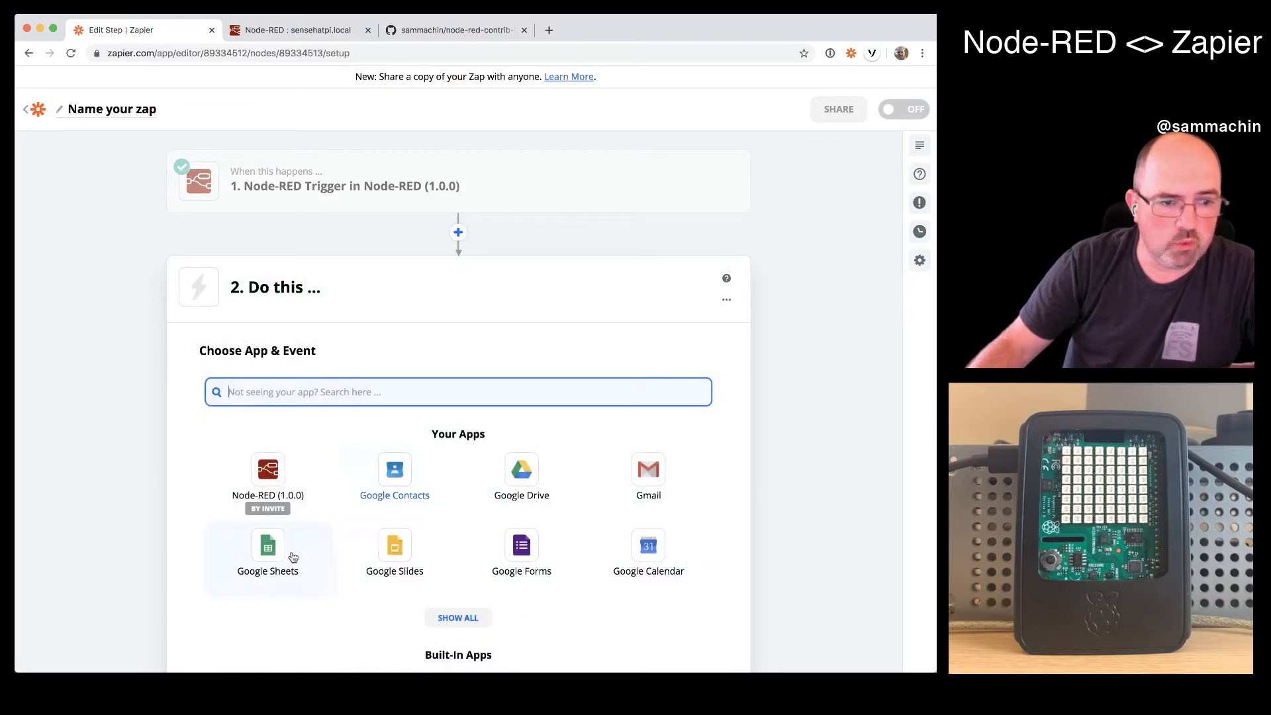
# - Set the Zap's second step to Google Sheets with the Create Spreadsheet Row action event
pyautogui.click(265, 576)
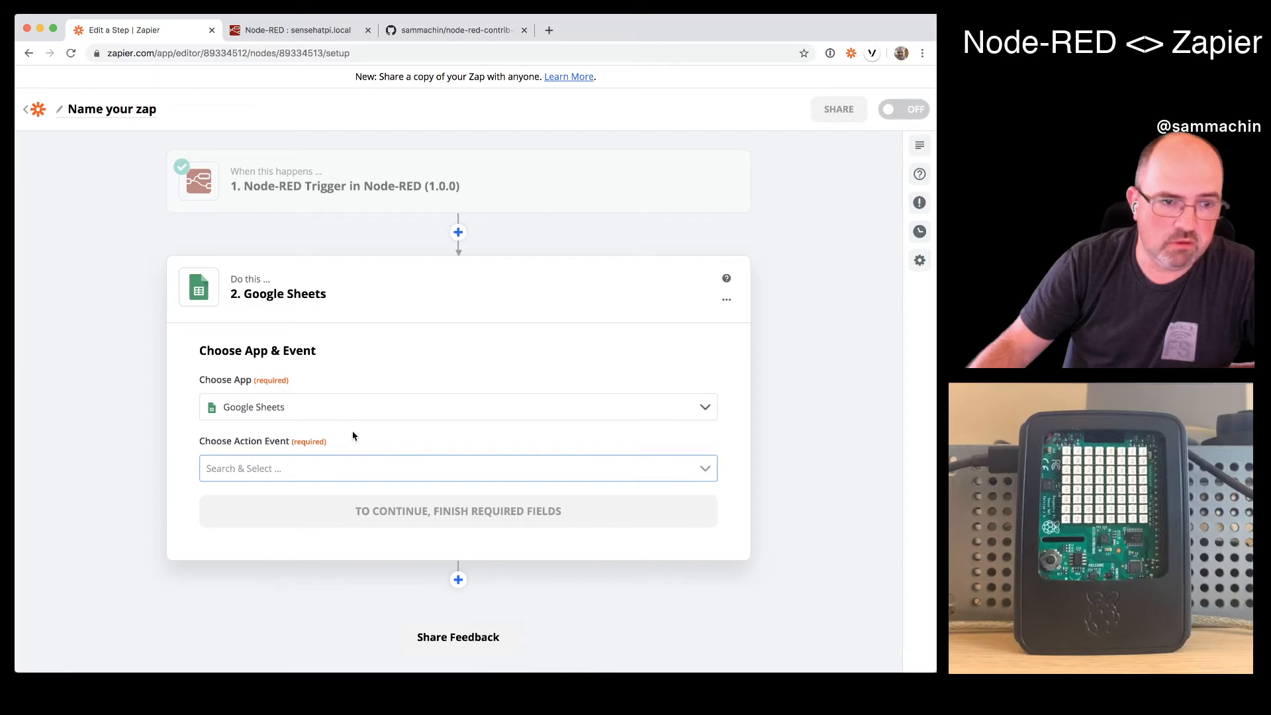
pyautogui.click(343, 468)
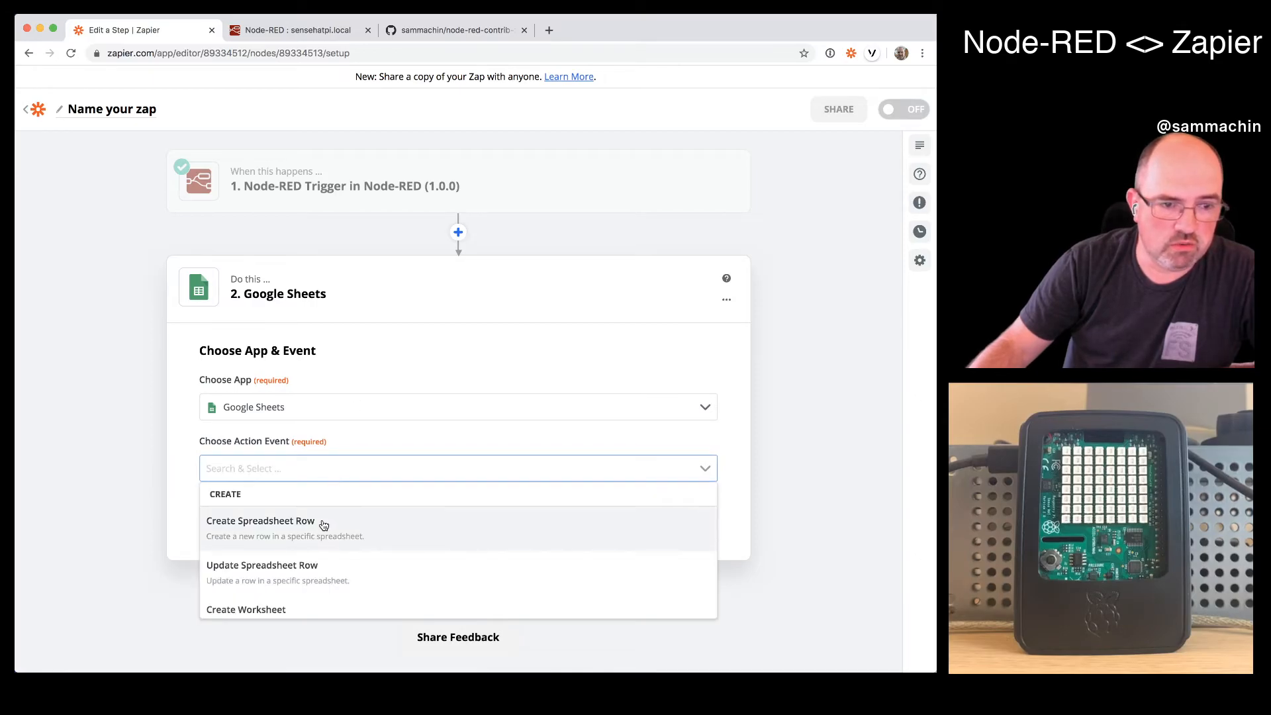
pyautogui.scroll(-1, 315, 559)
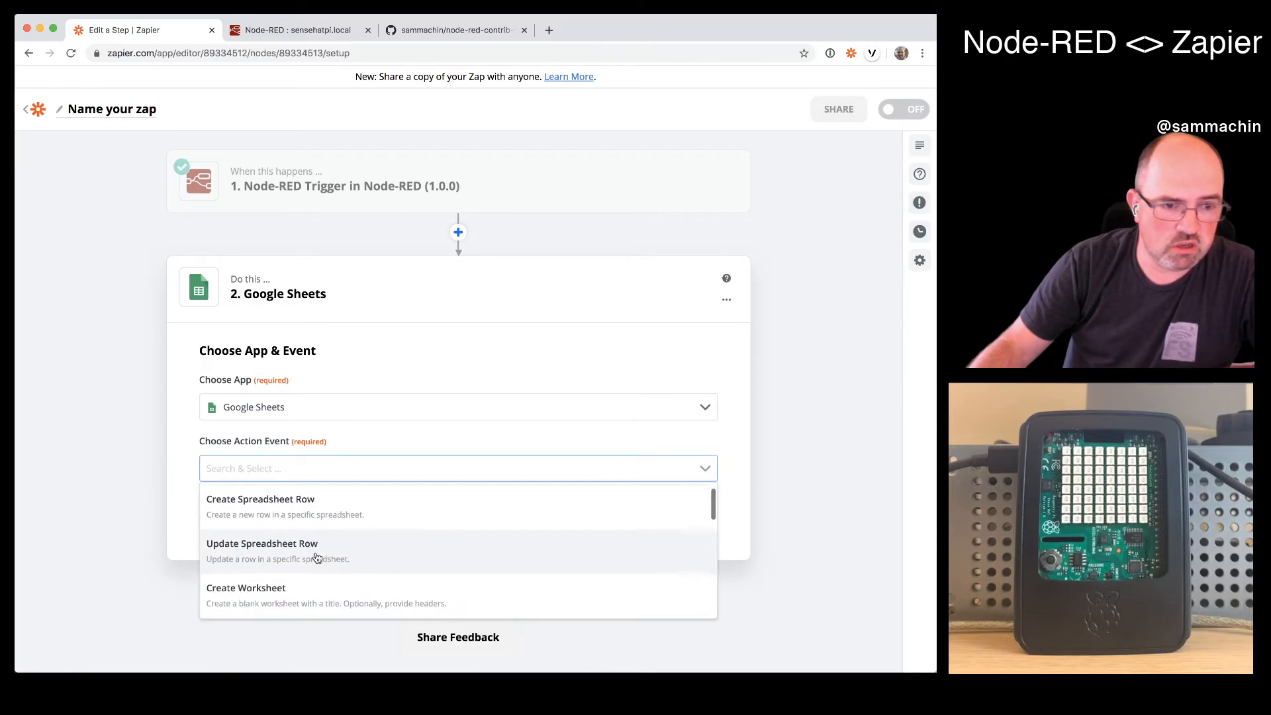
pyautogui.click(311, 527)
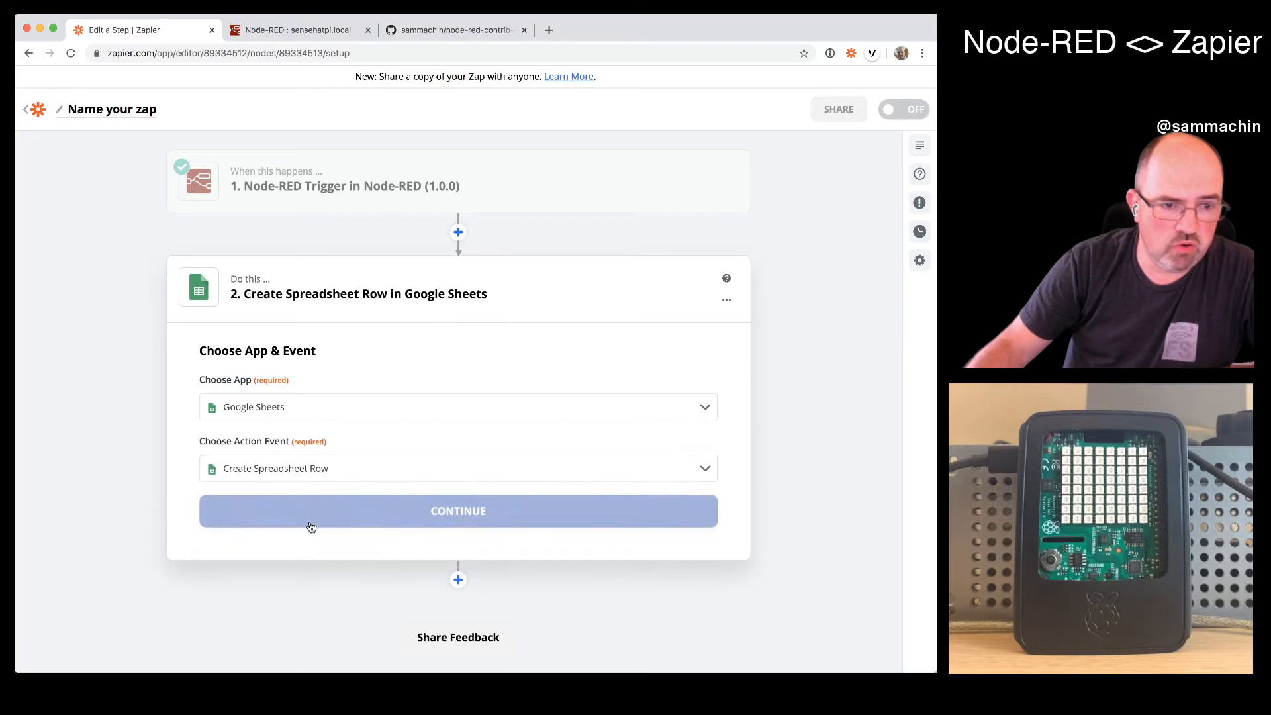
pyautogui.click(327, 516)
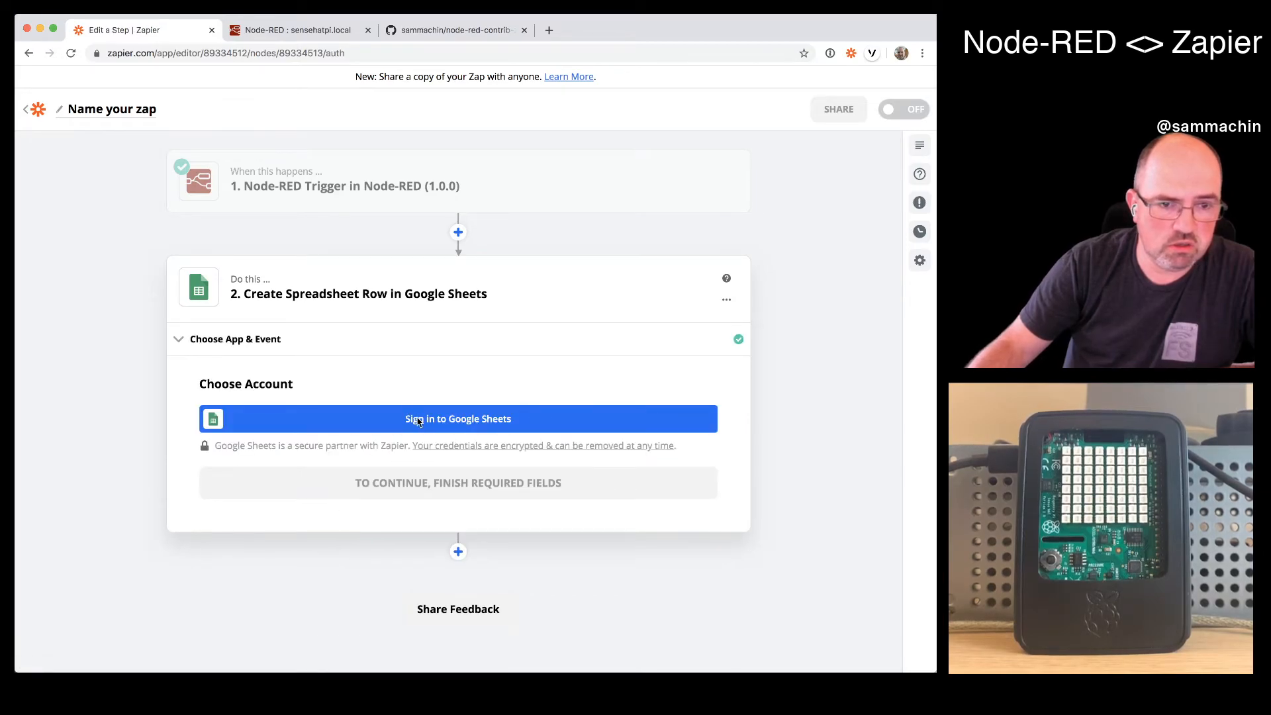
# - Sign in to Google Sheets with the existing Google account, allow Zapier access and continue with that account
pyautogui.click(420, 420)
pyautogui.moveTo(389, 26); pyautogui.dragTo(472, 97)
pyautogui.click(388, 335)
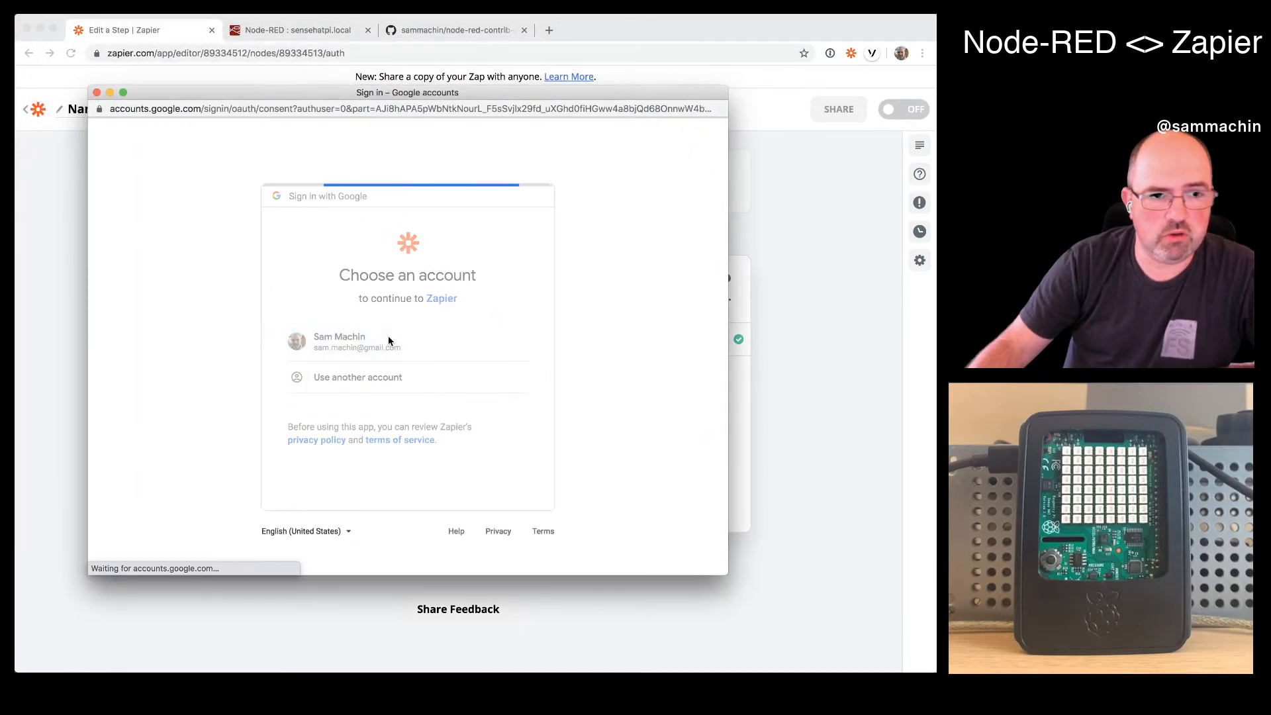
pyautogui.click(492, 563)
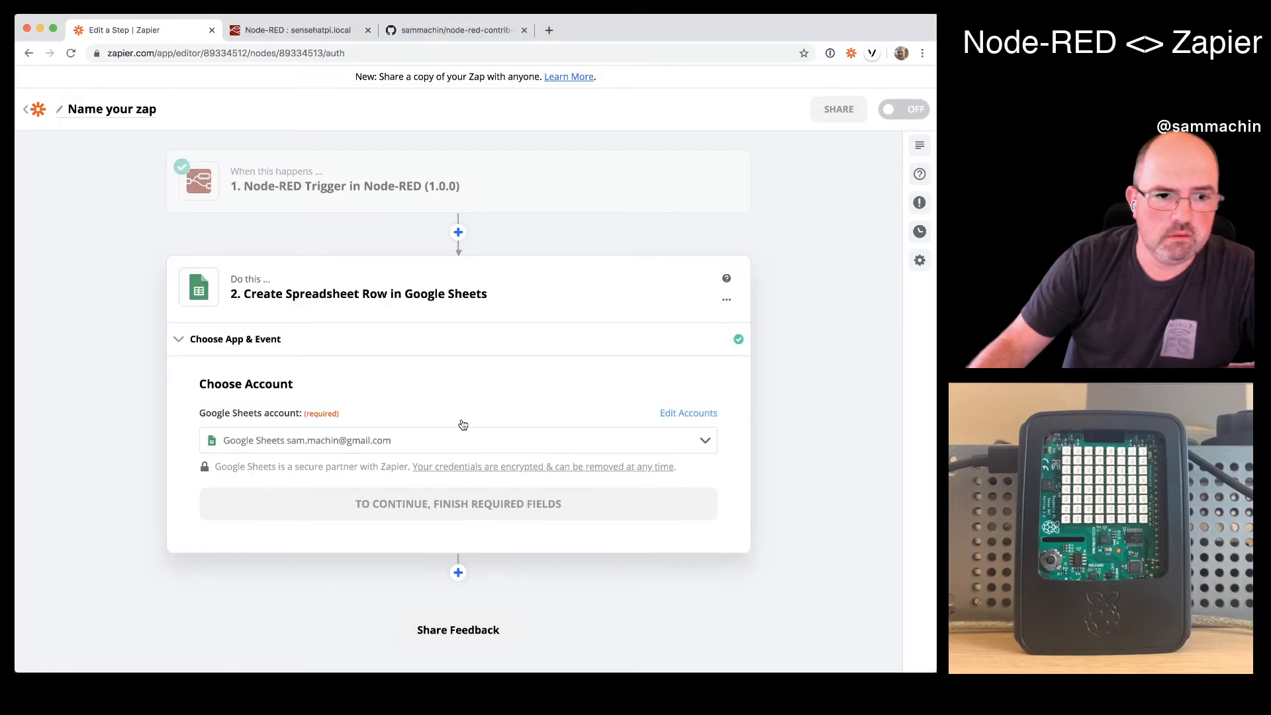
pyautogui.click(429, 505)
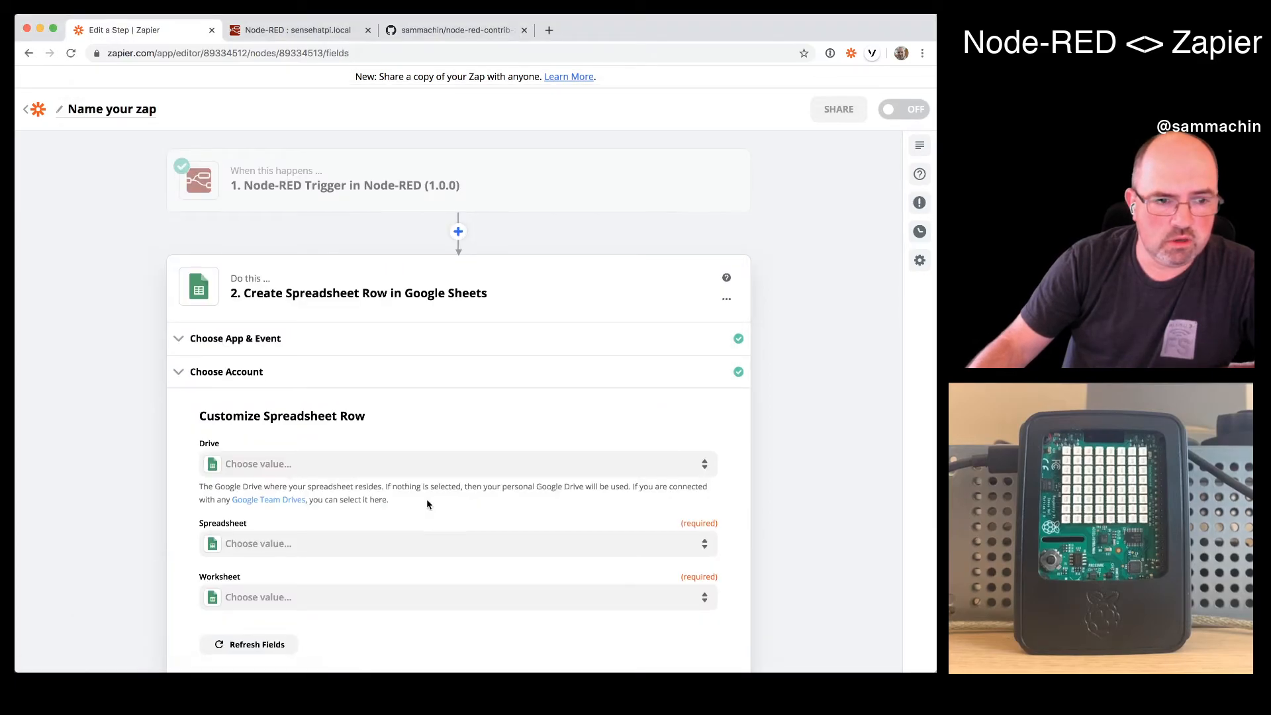
# - Set the row's drive to My Google Drive, spreadsheet to Zapier Notifications call and worksheet to Sheet1
pyautogui.click(431, 424)
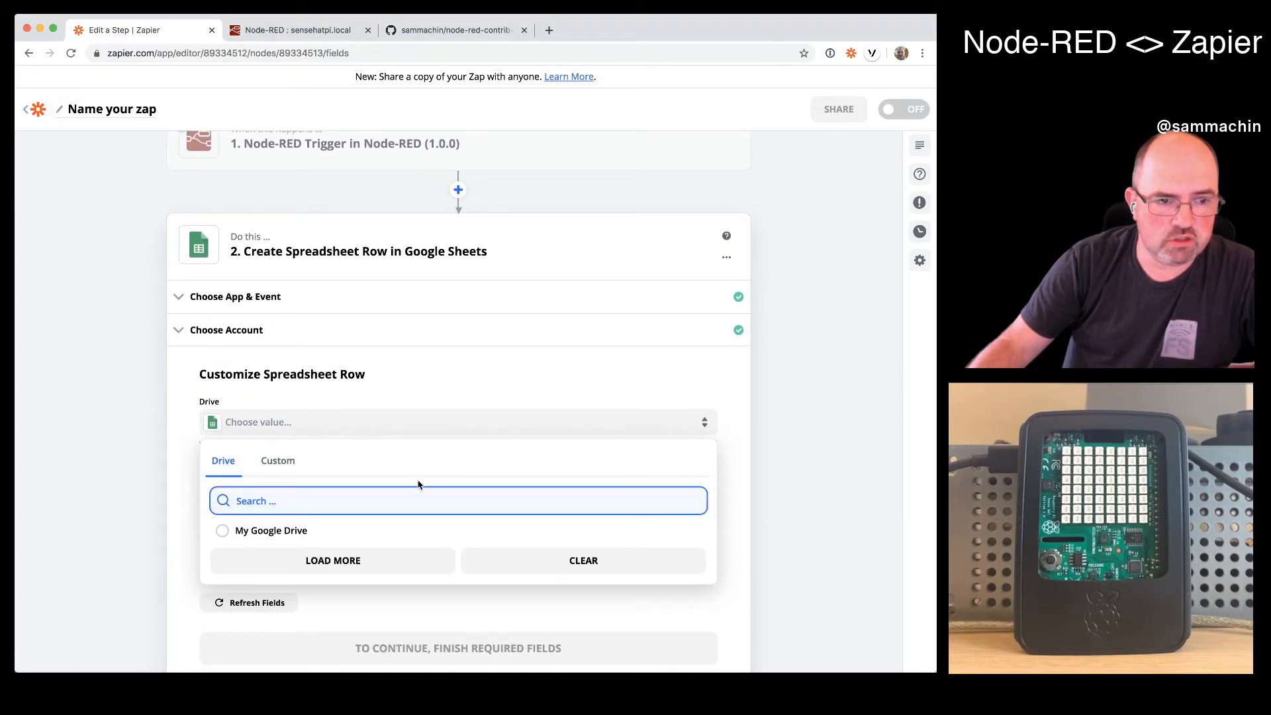
pyautogui.click(379, 526)
pyautogui.click(370, 508)
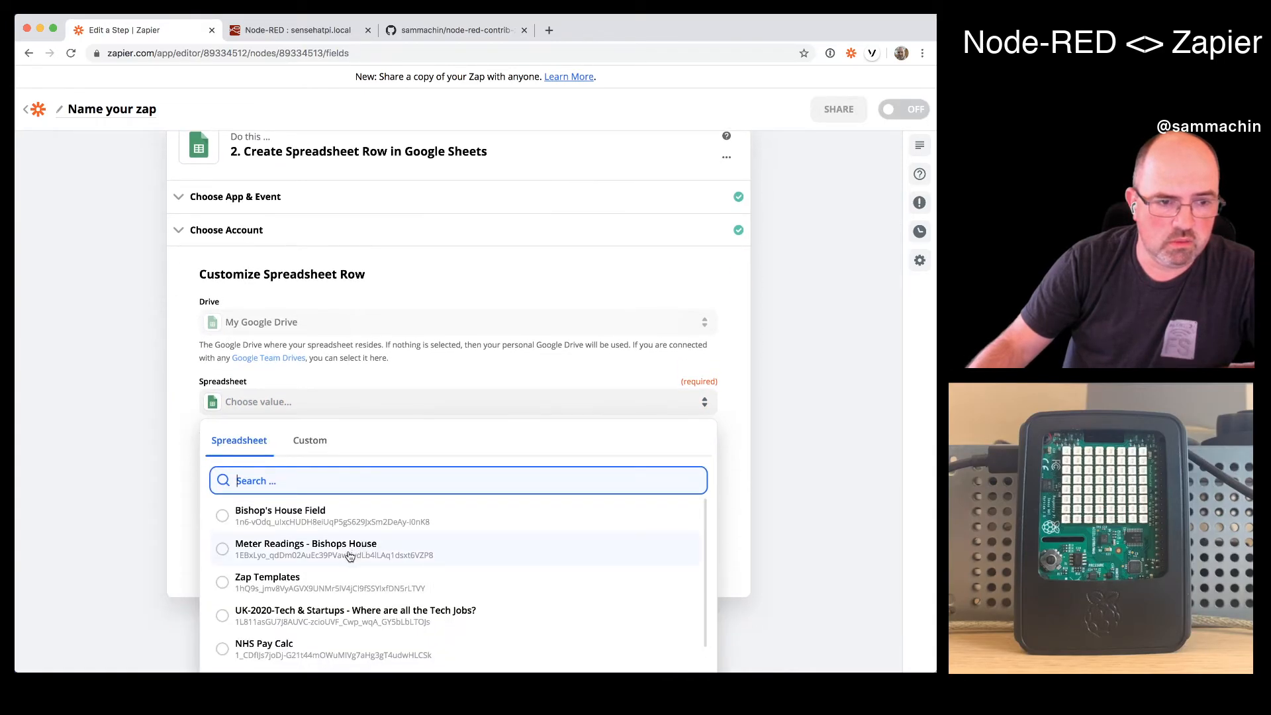
pyautogui.scroll(-4, 349, 556)
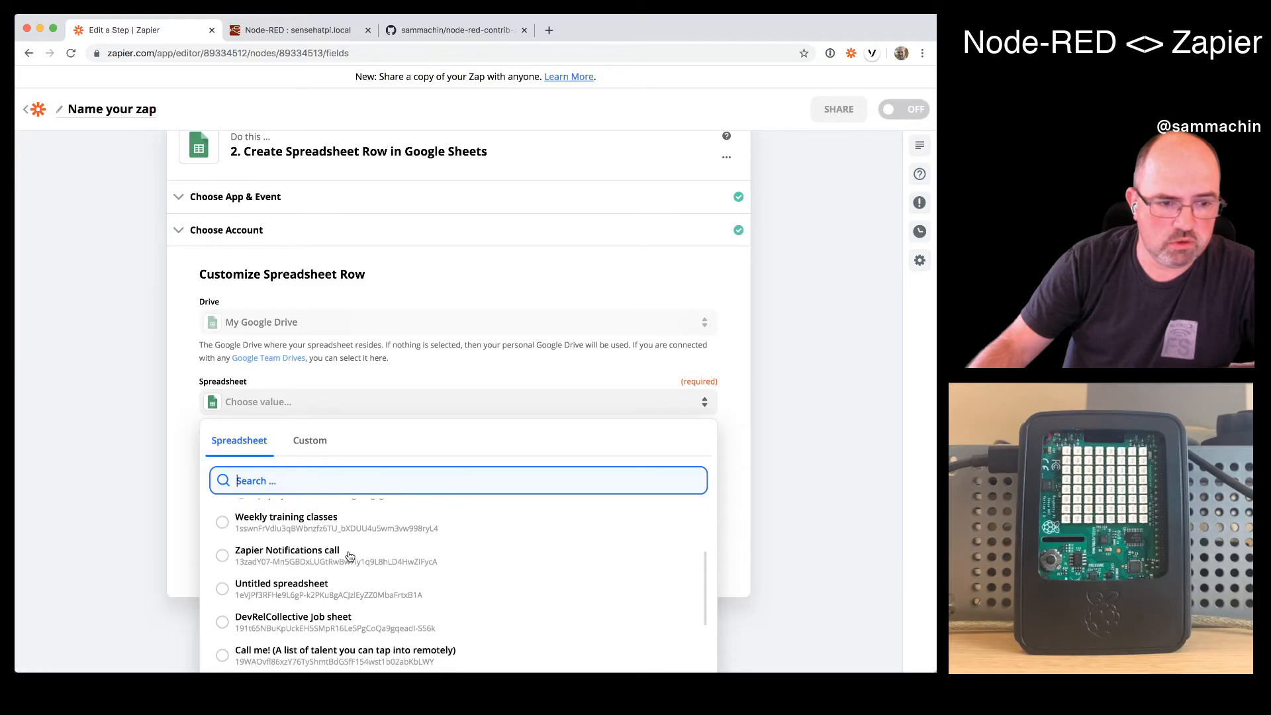
pyautogui.click(349, 556)
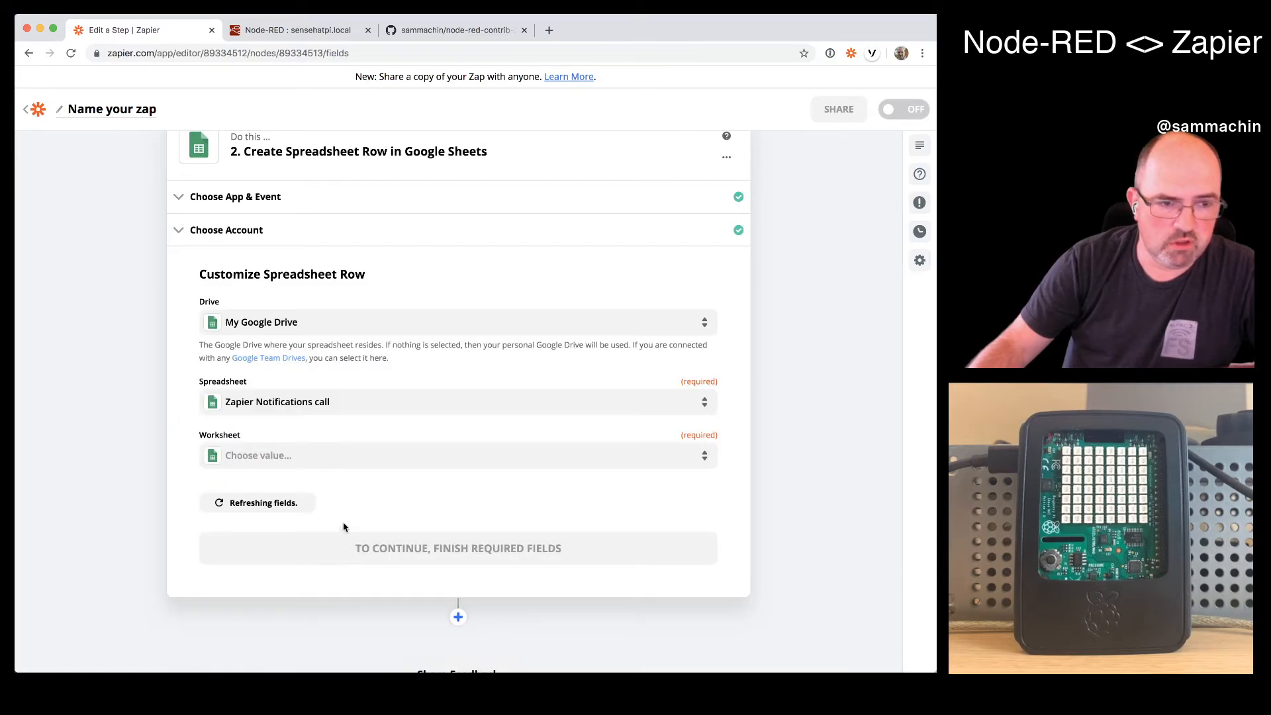
pyautogui.click(339, 461)
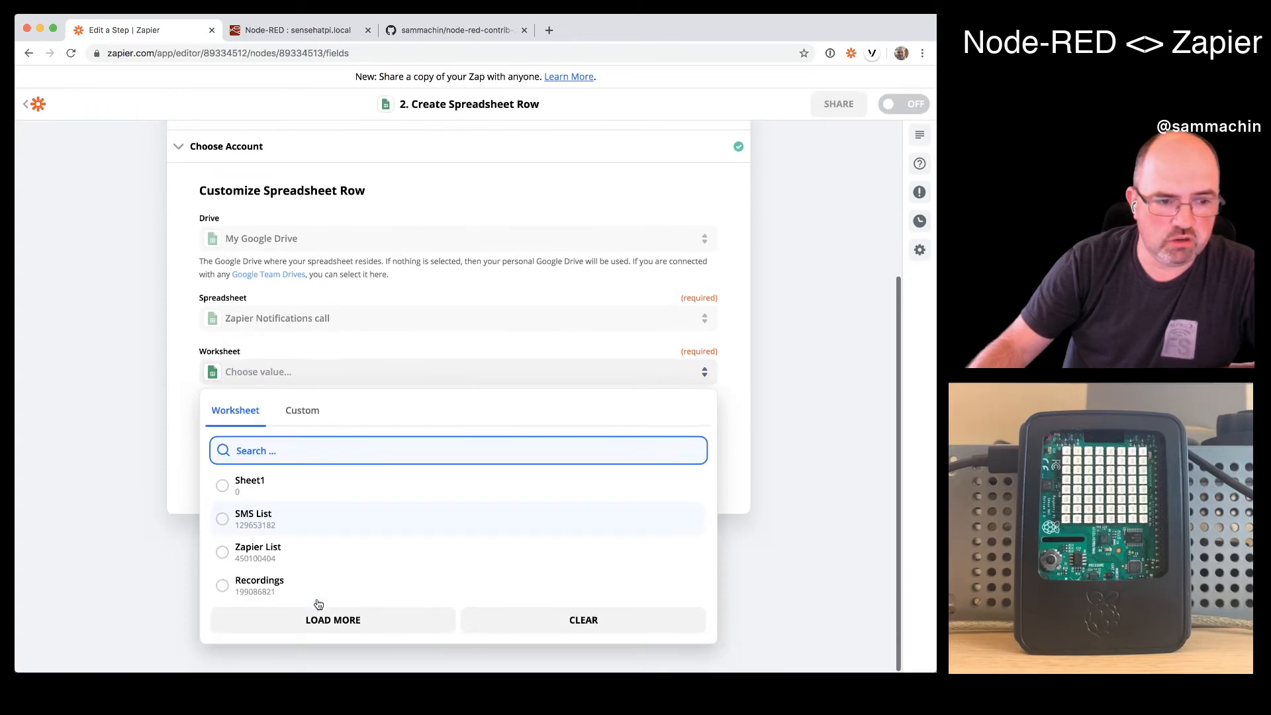
pyautogui.click(298, 490)
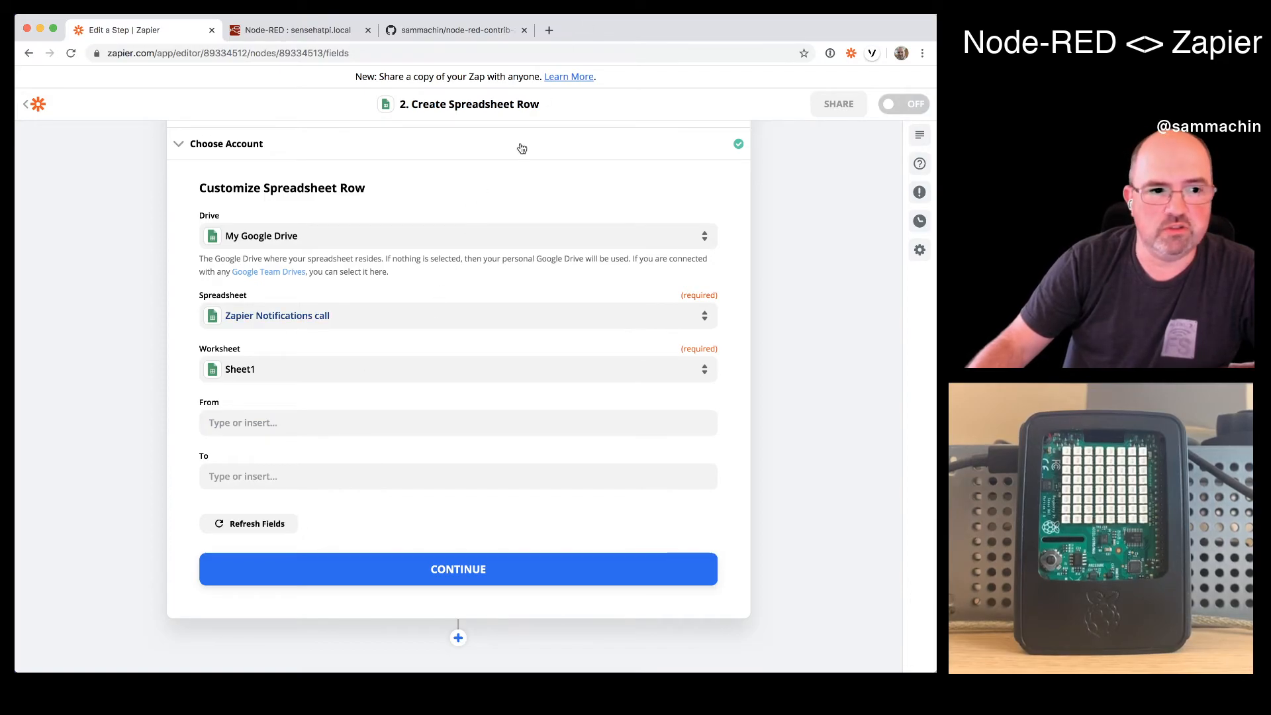
# - Go to sheets.google.com in a new browser tab and open the Zapier Notifications call spreadsheet
pyautogui.click(549, 30)
pyautogui.write('sh')
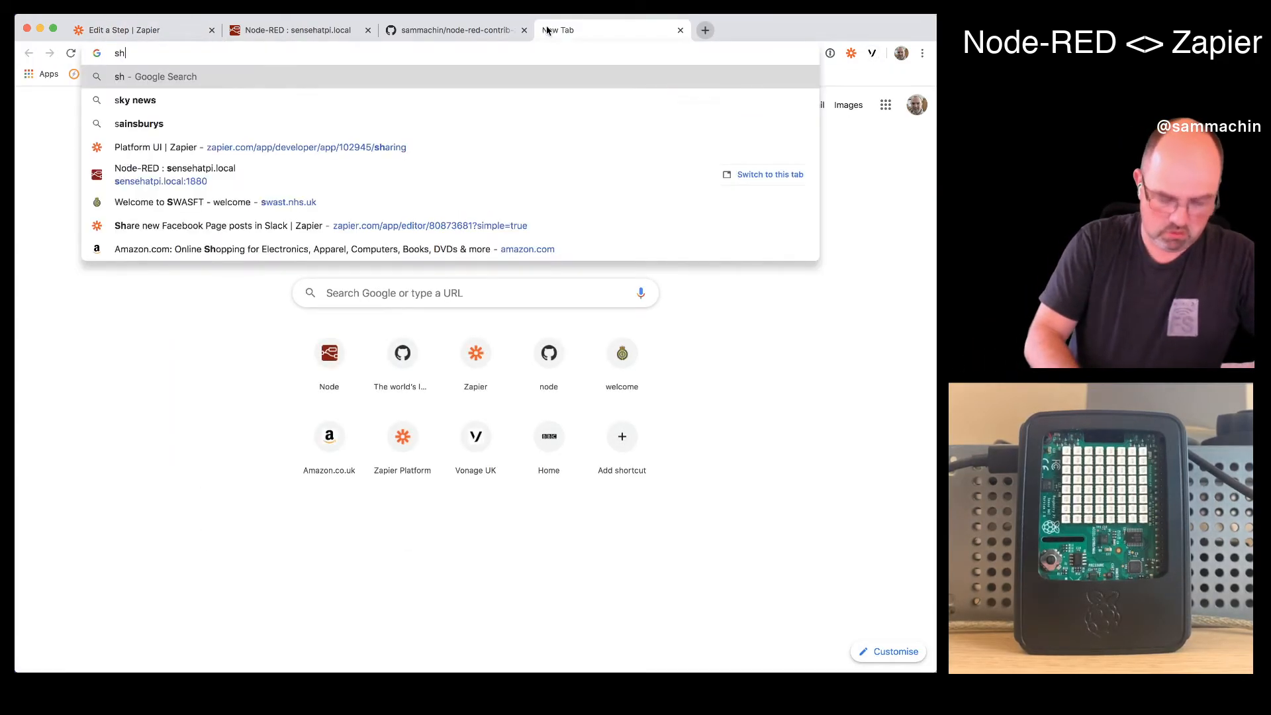
pyautogui.write('eets')
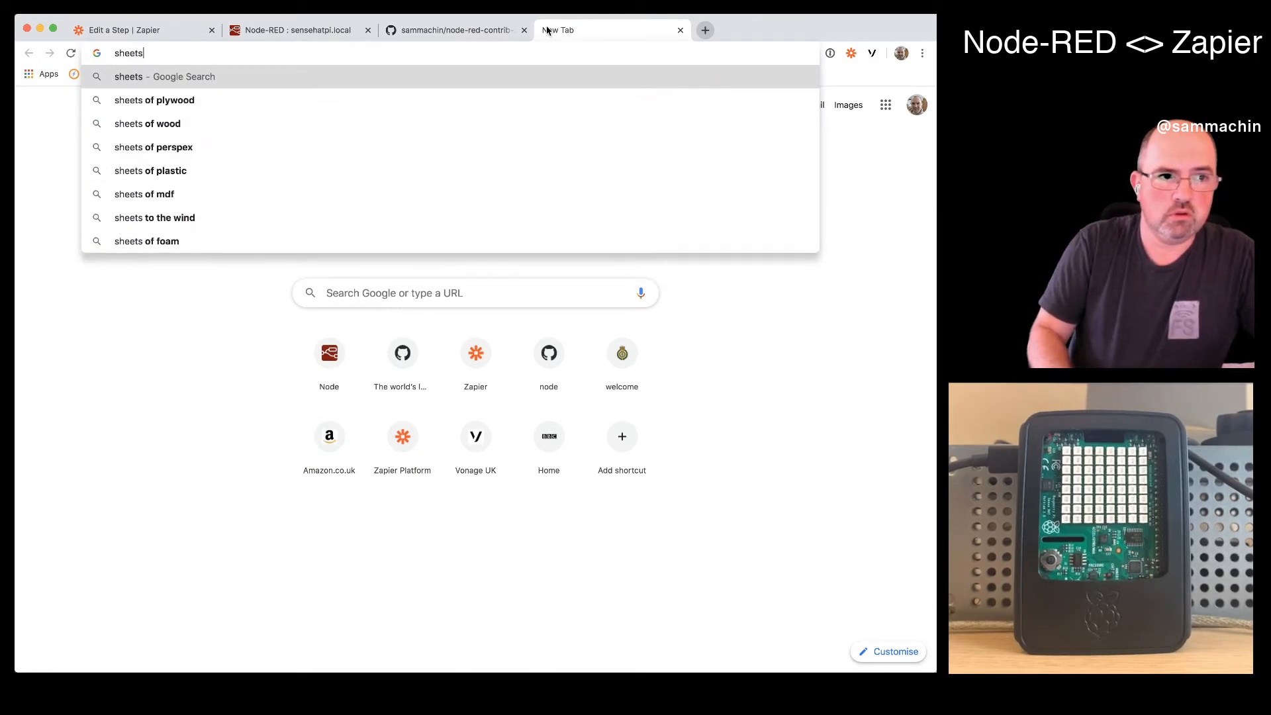
pyautogui.write('.google.com')
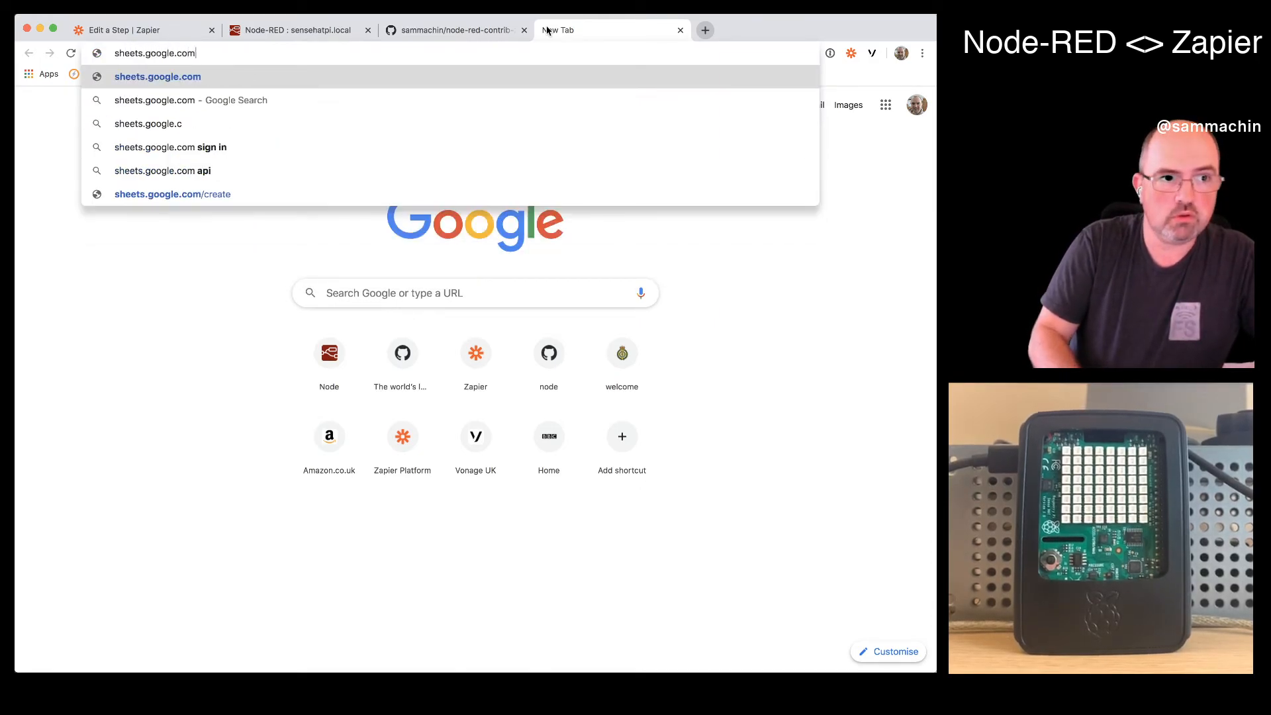
pyautogui.press('Return')
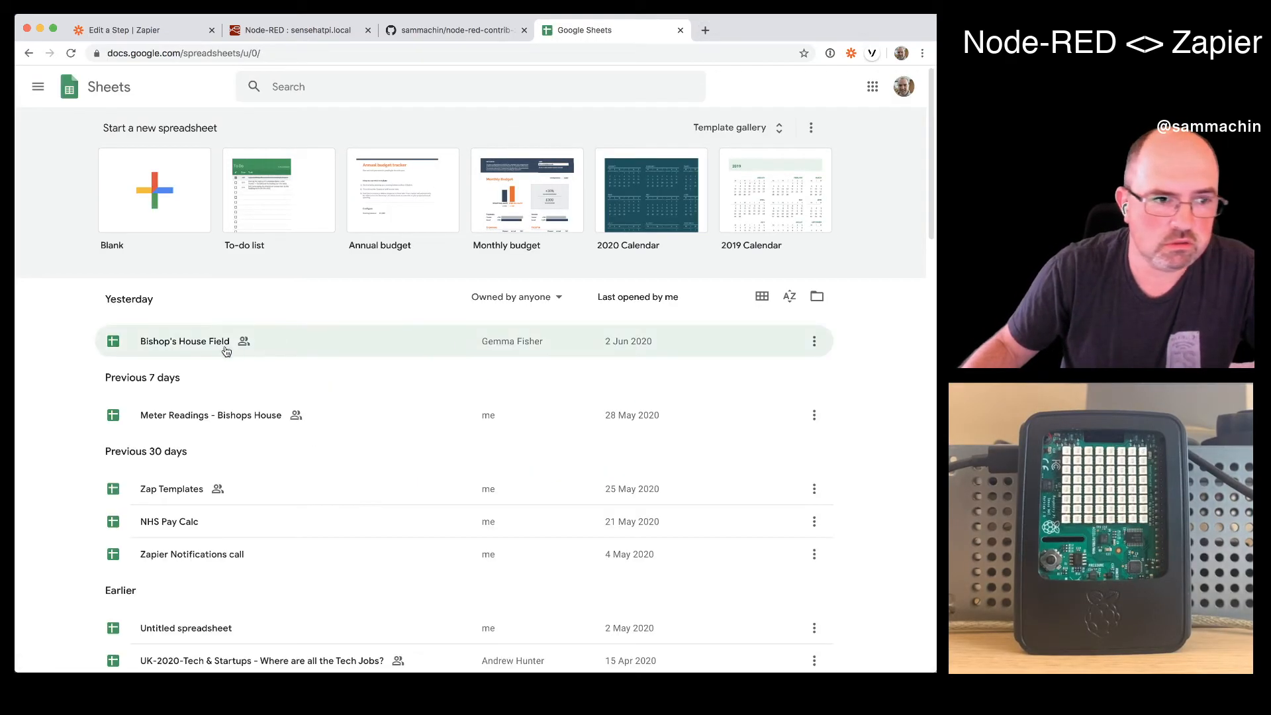
pyautogui.scroll(-3, 178, 531)
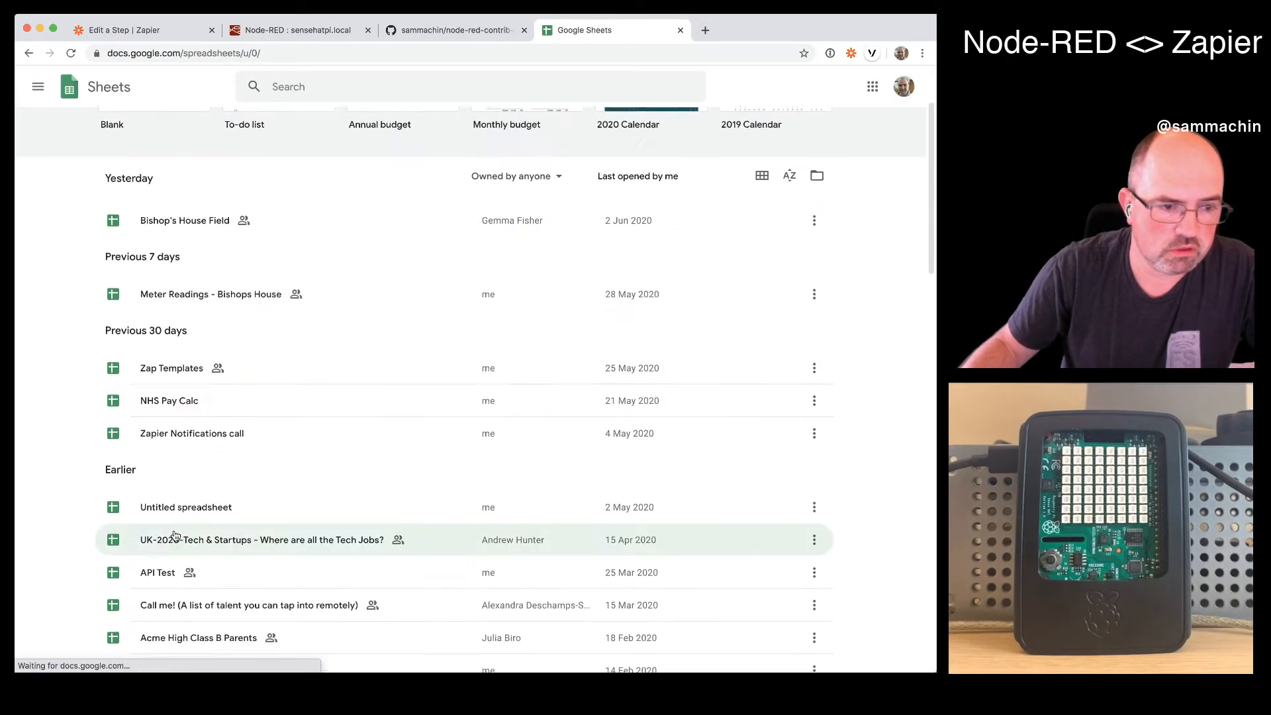
pyautogui.click(227, 350)
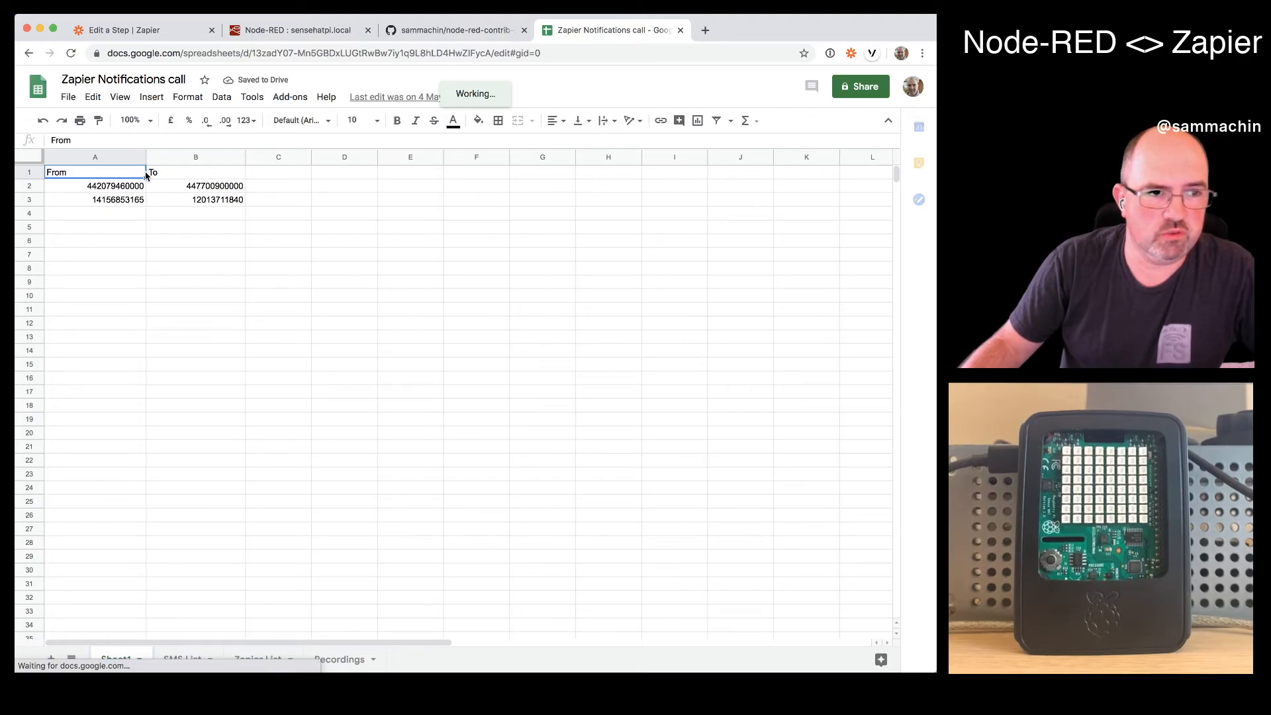
# - Add a new sheet to the spreadsheet and name it nodered
pyautogui.click(296, 159)
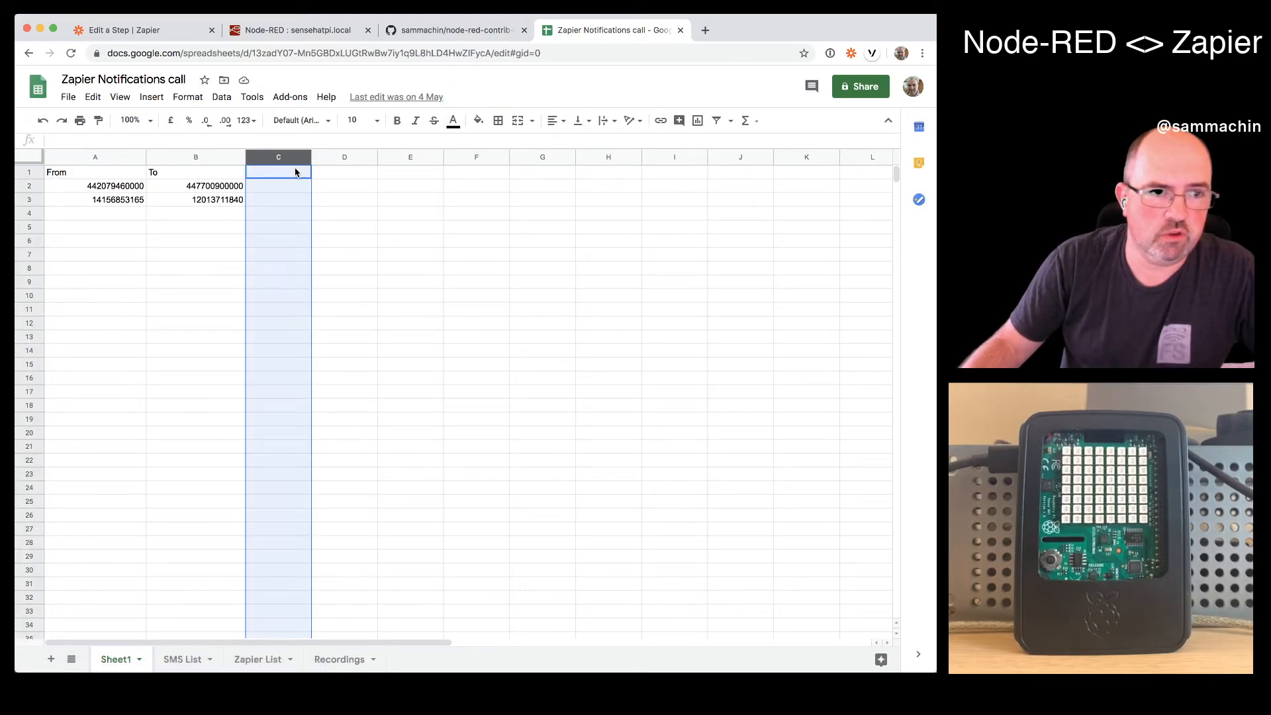
pyautogui.click(51, 660)
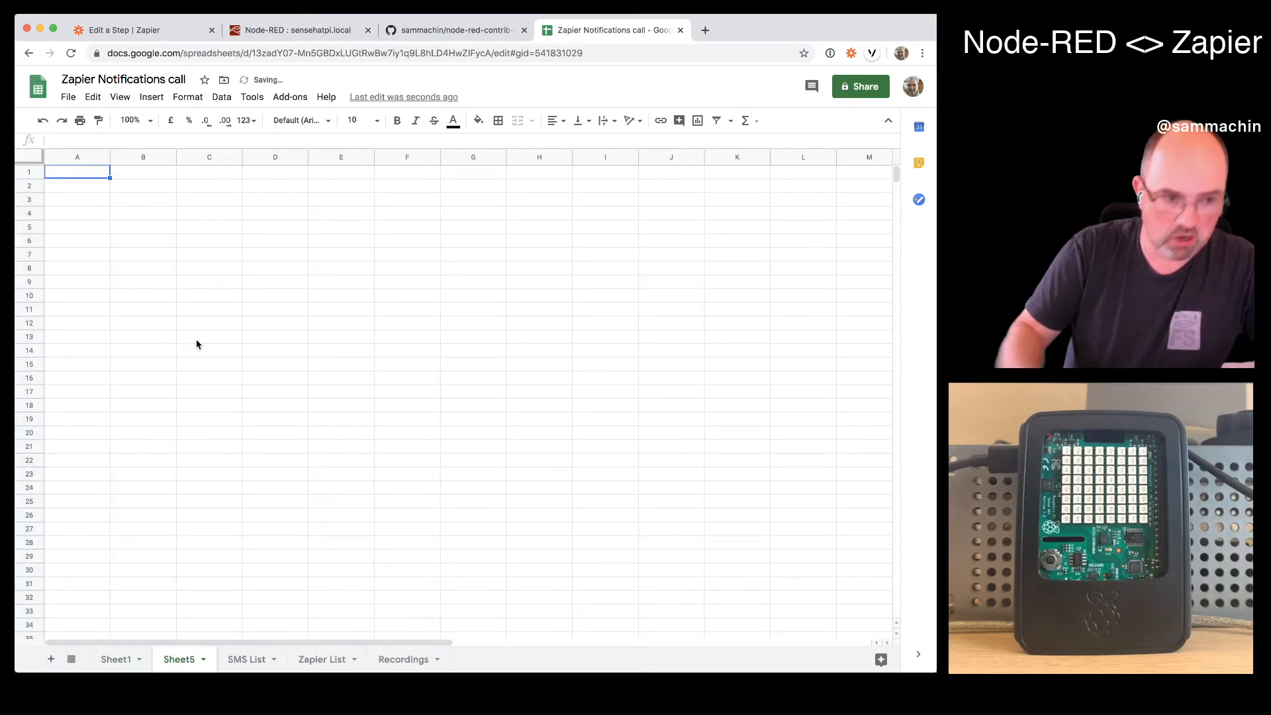
pyautogui.doubleClick(188, 666)
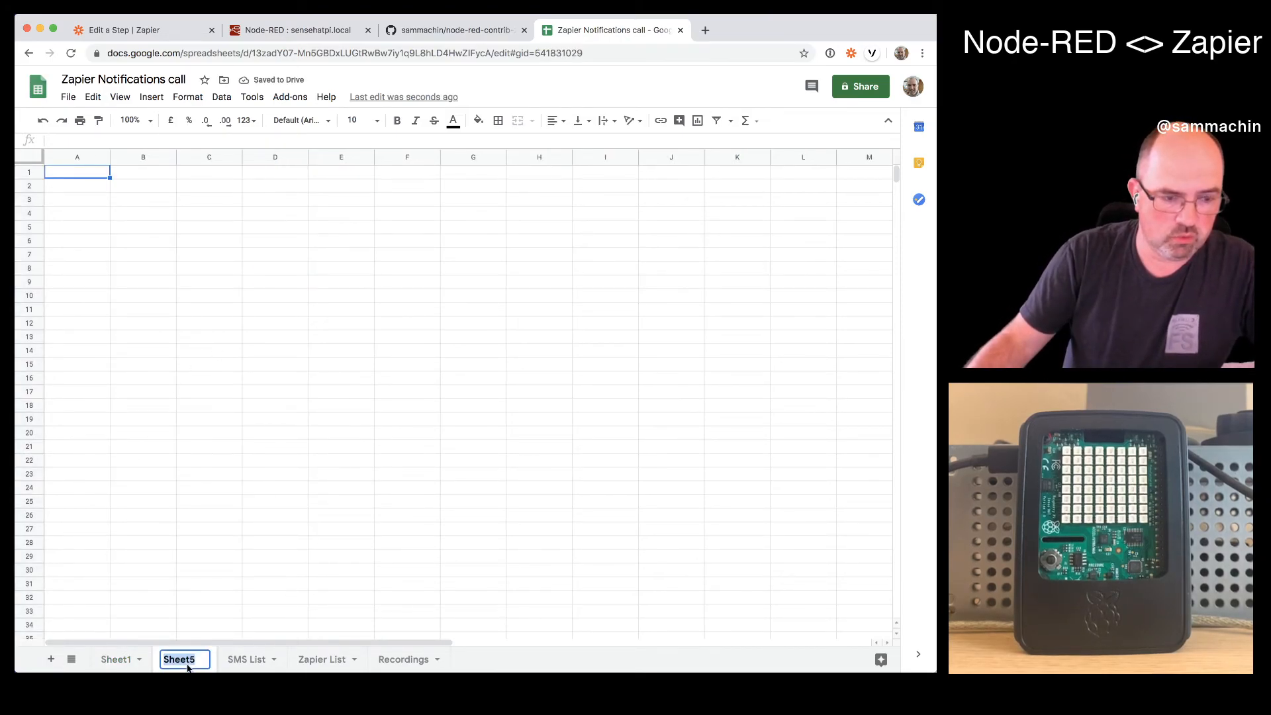
pyautogui.write('nodered')
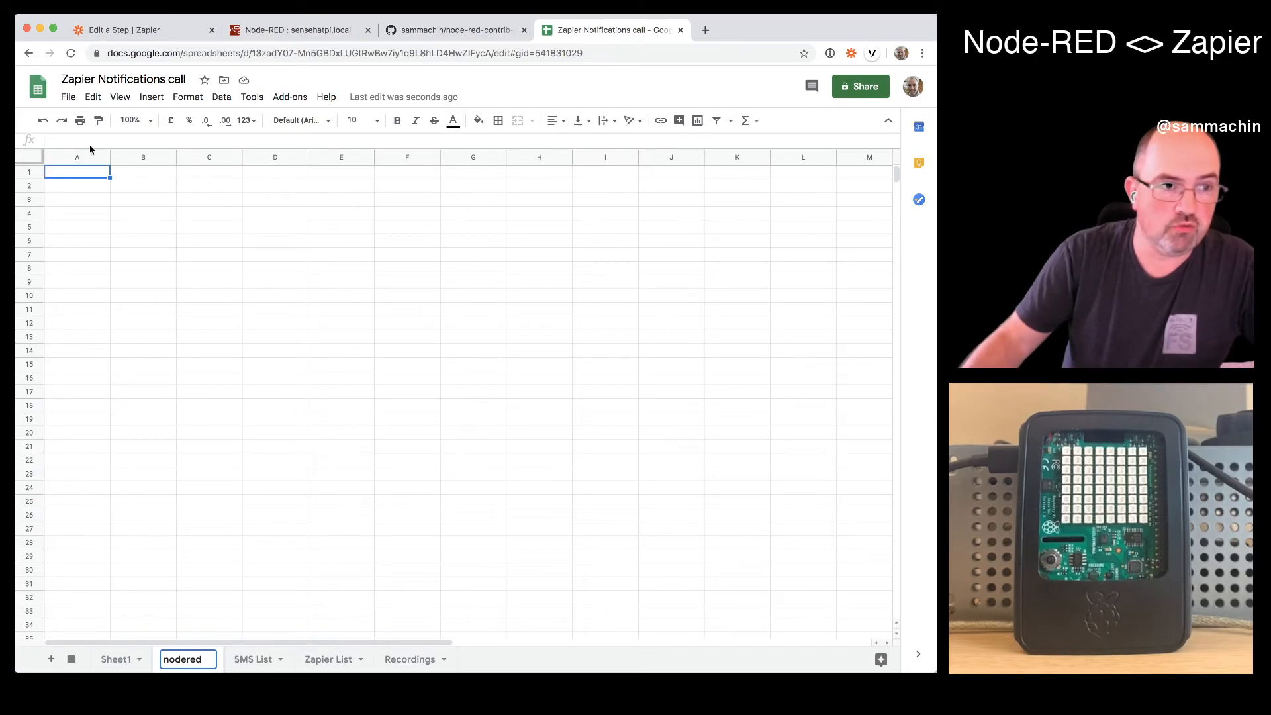
# - Enter the column headers payload in A1 and topic in B1 of the nodered sheet
pyautogui.click(98, 178)
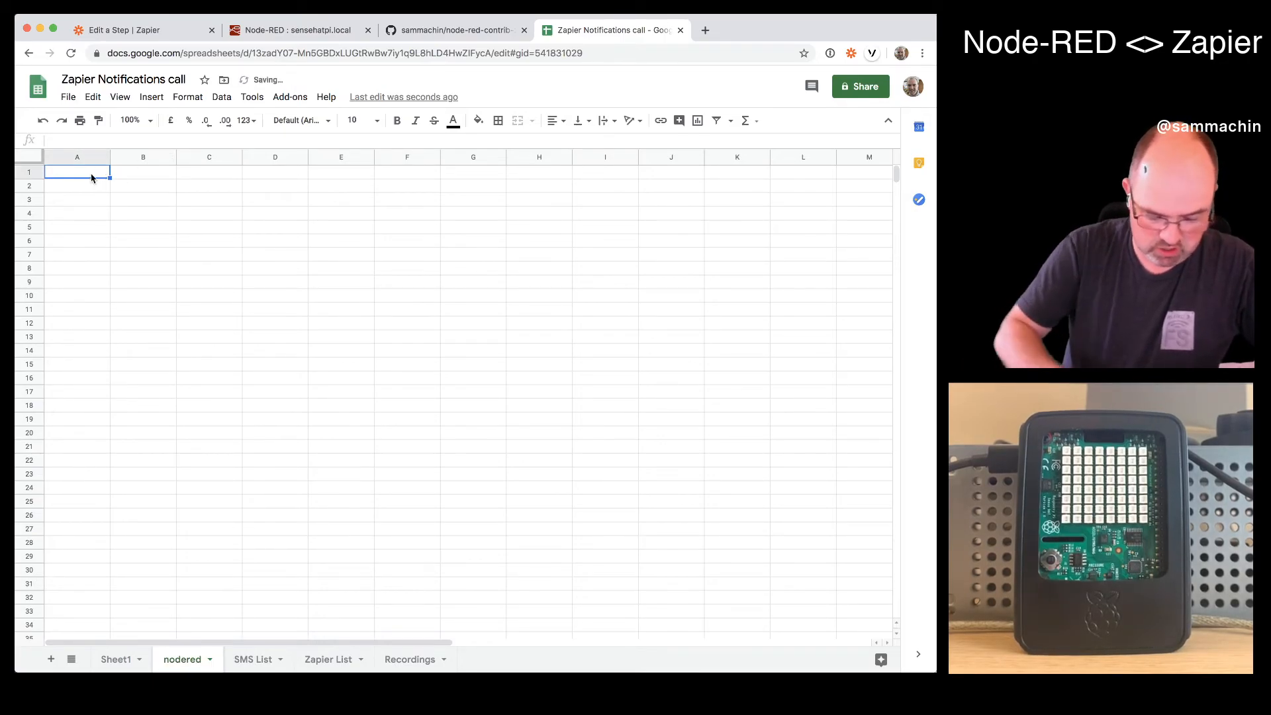
pyautogui.write('payload')
pyautogui.press('Tab')
pyautogui.write('topic')
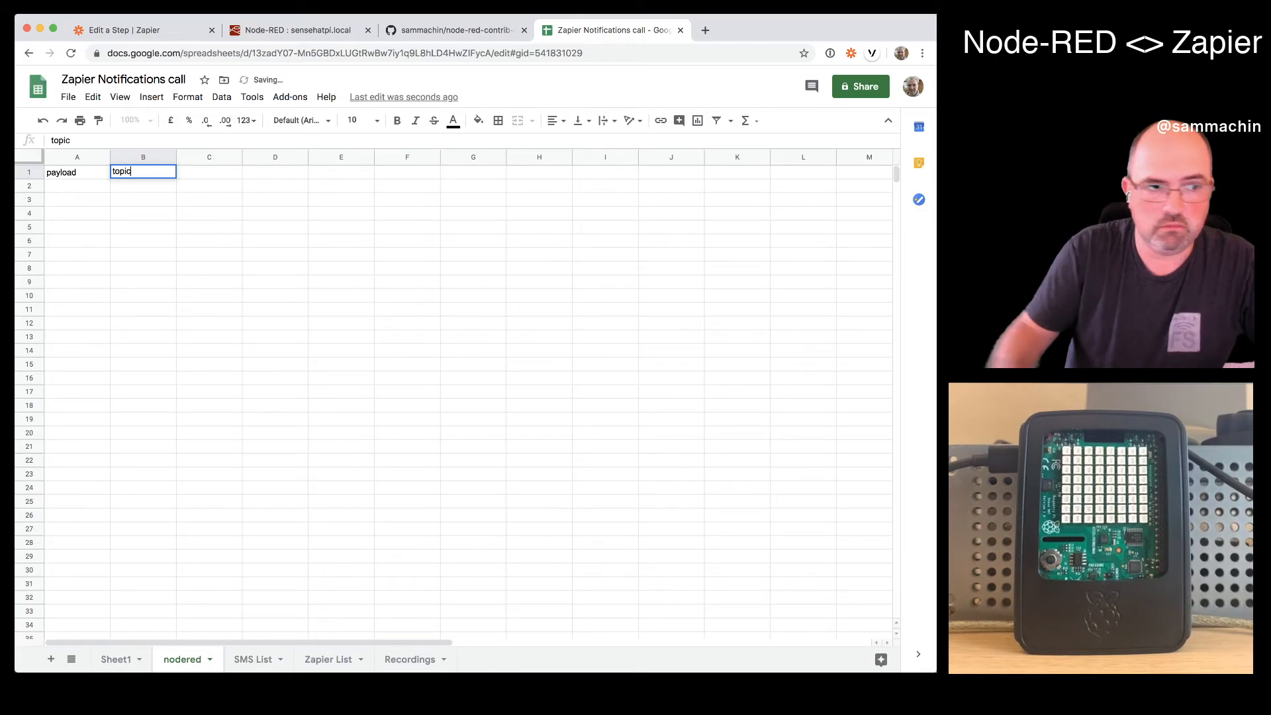
pyautogui.click(208, 342)
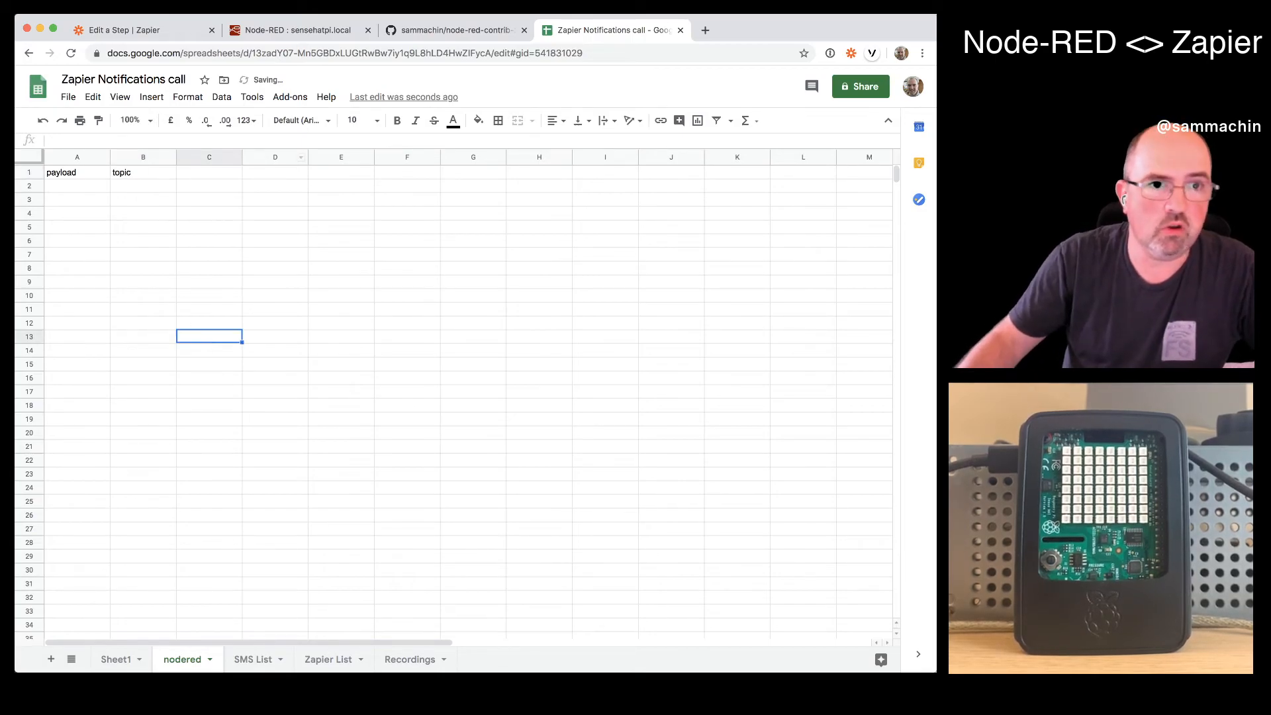
# - Back in Zapier, refresh the spreadsheet row's fields and set its worksheet to nodered
pyautogui.click(303, 31)
pyautogui.click(182, 29)
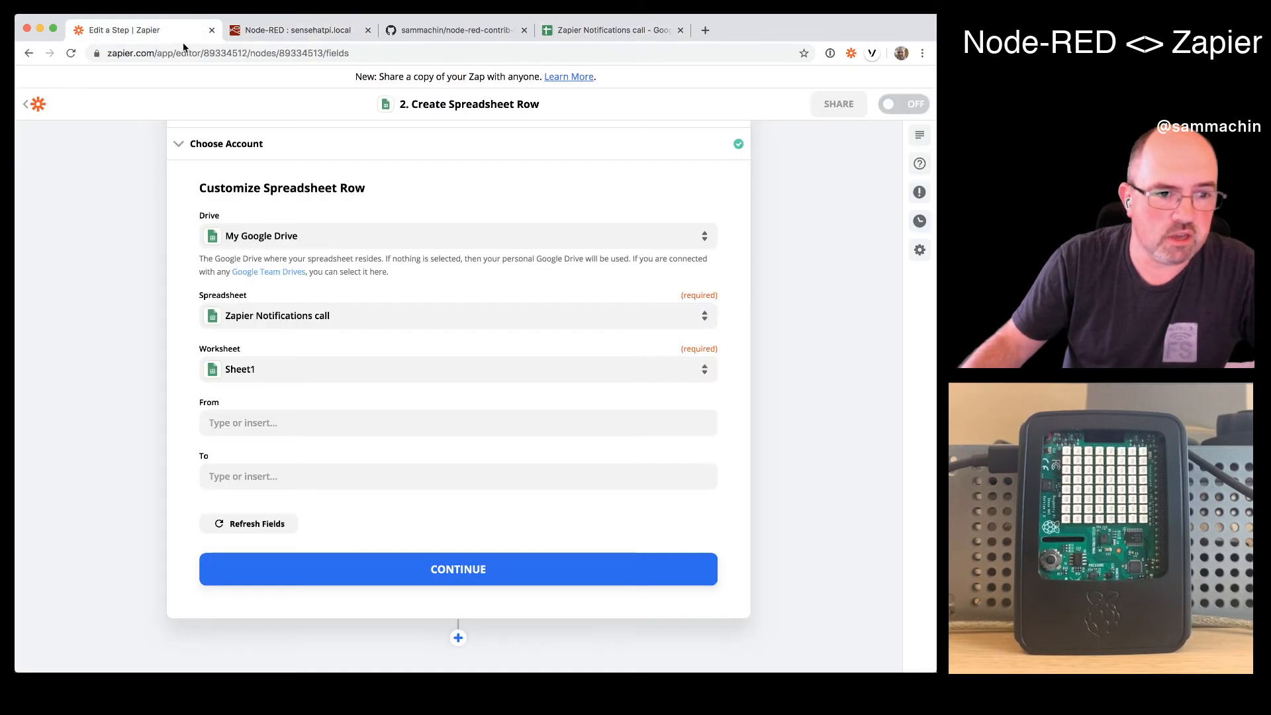
pyautogui.click(259, 533)
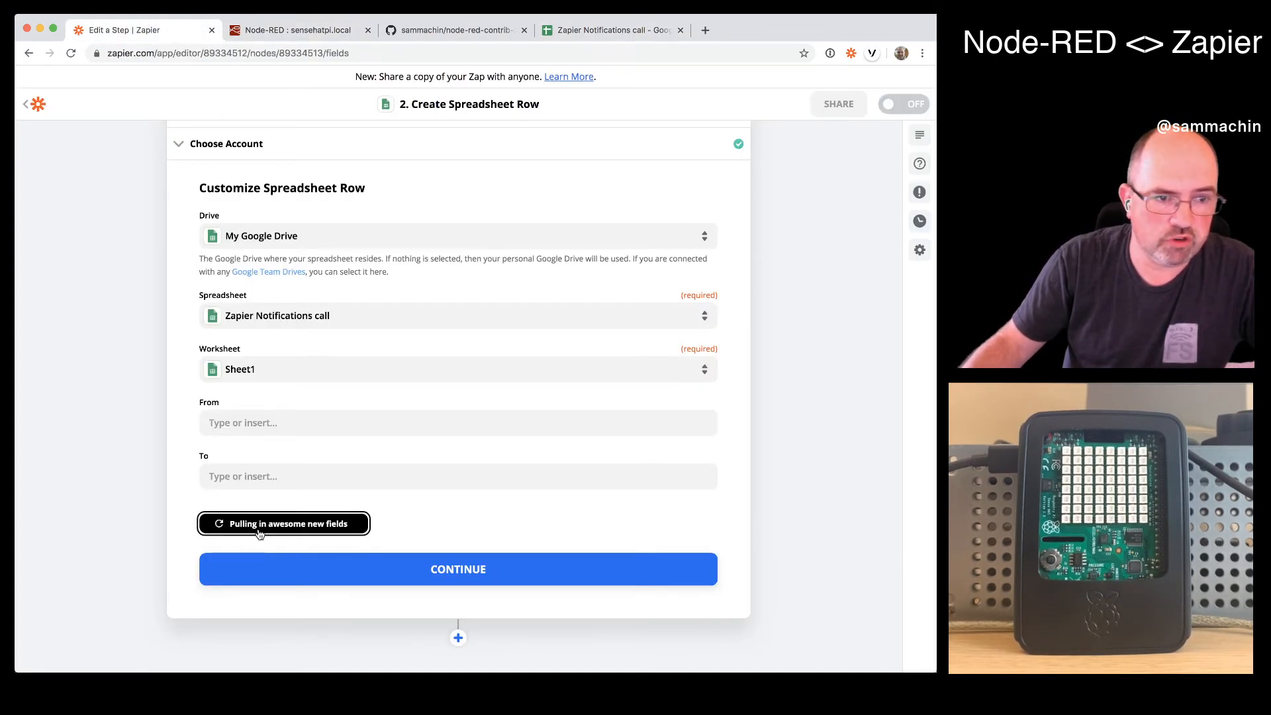
pyautogui.click(293, 368)
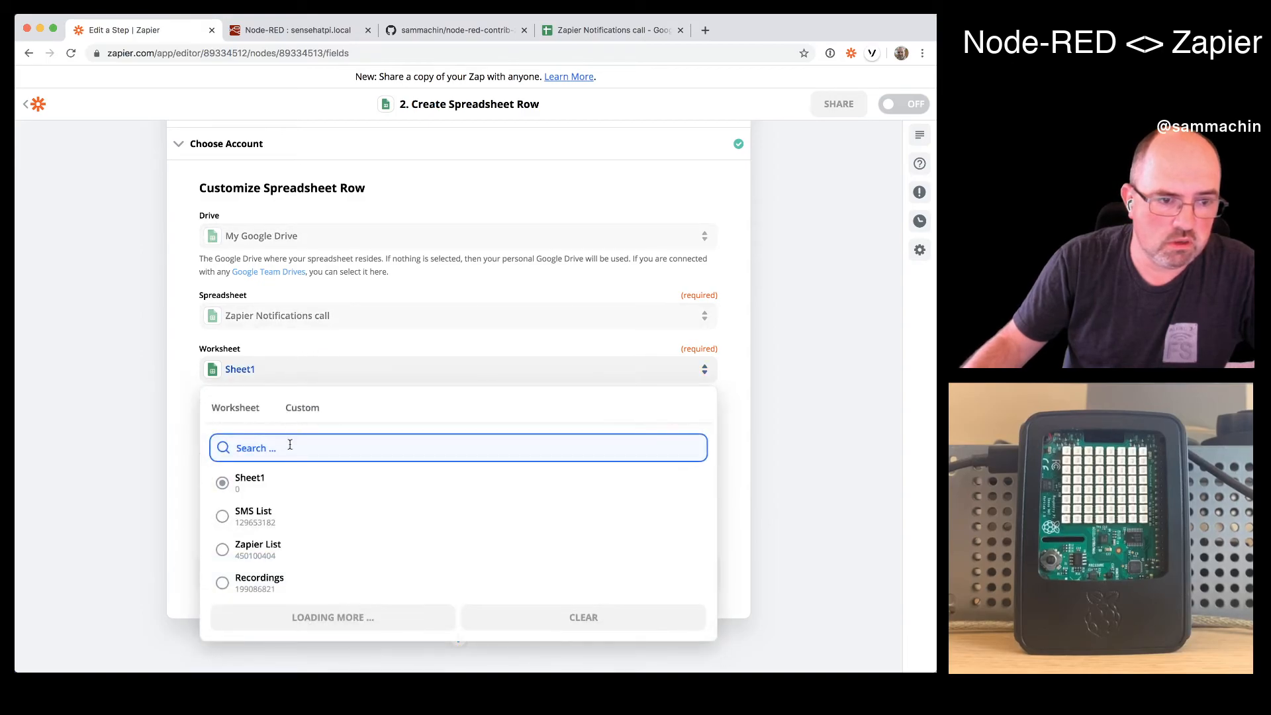
pyautogui.click(270, 507)
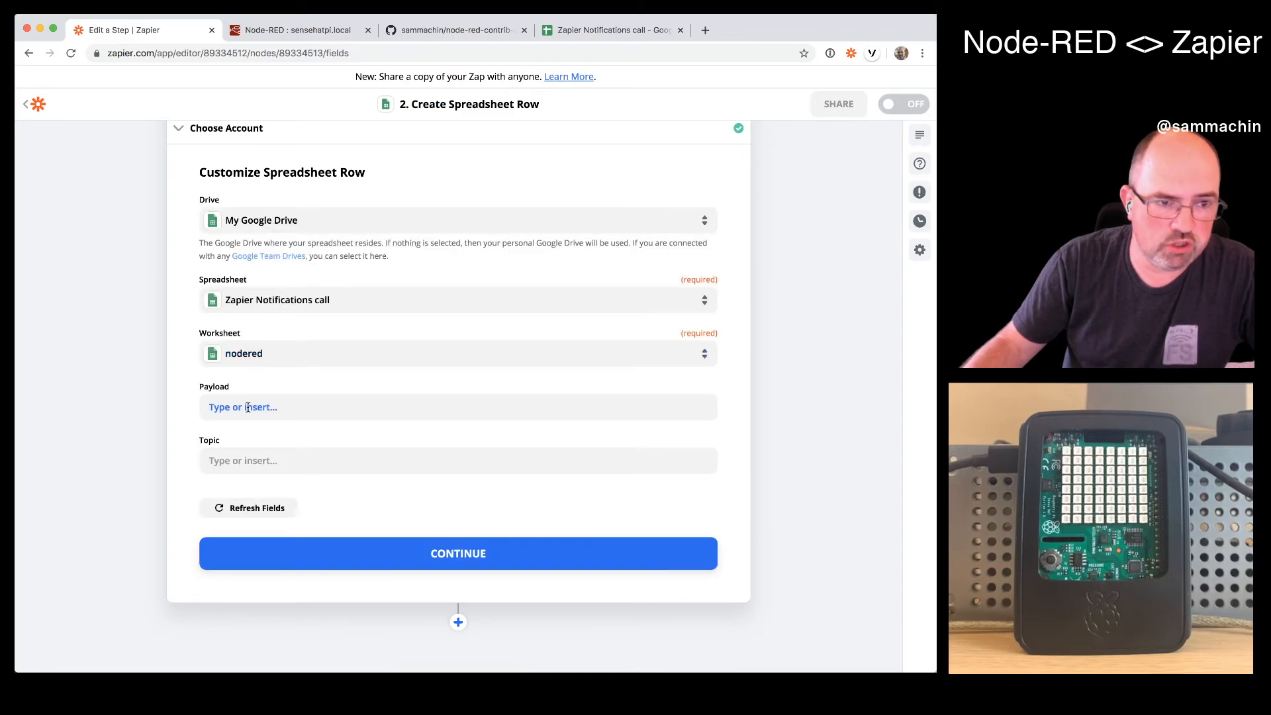
# - Map the Payload column to the Node-RED trigger's Payload and the Topic column to its Topic
pyautogui.click(262, 406)
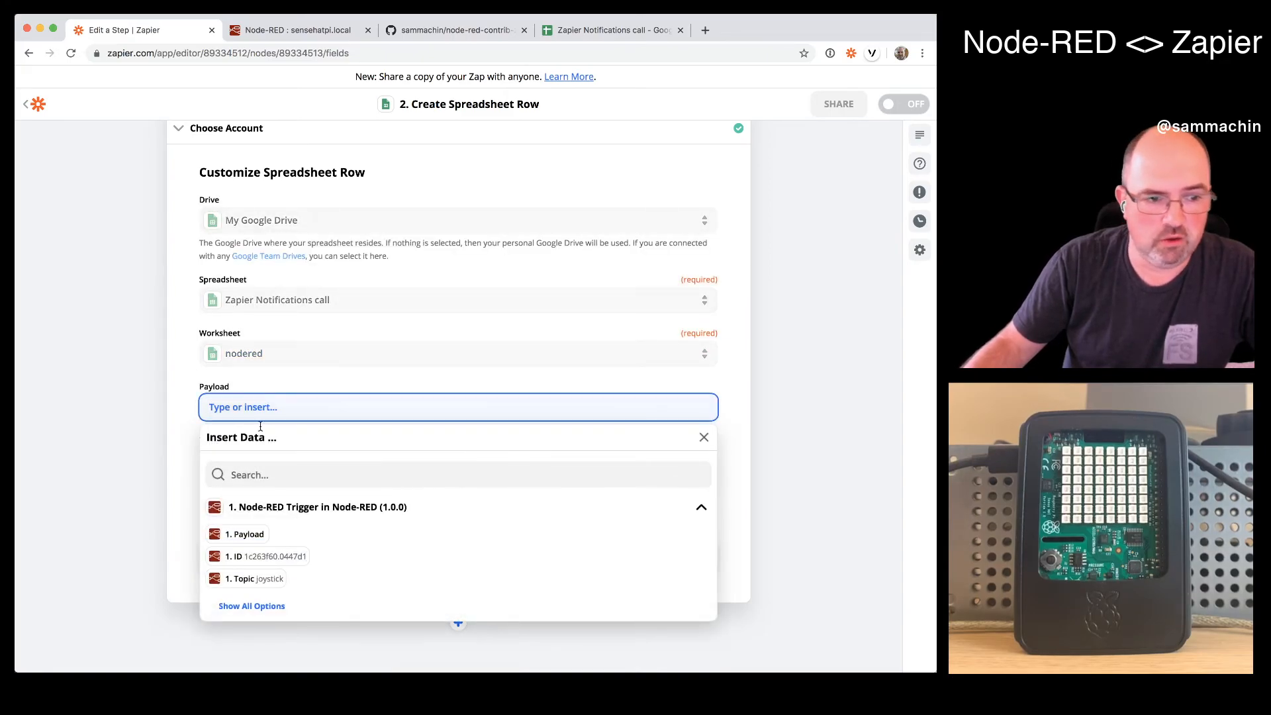
pyautogui.click(250, 535)
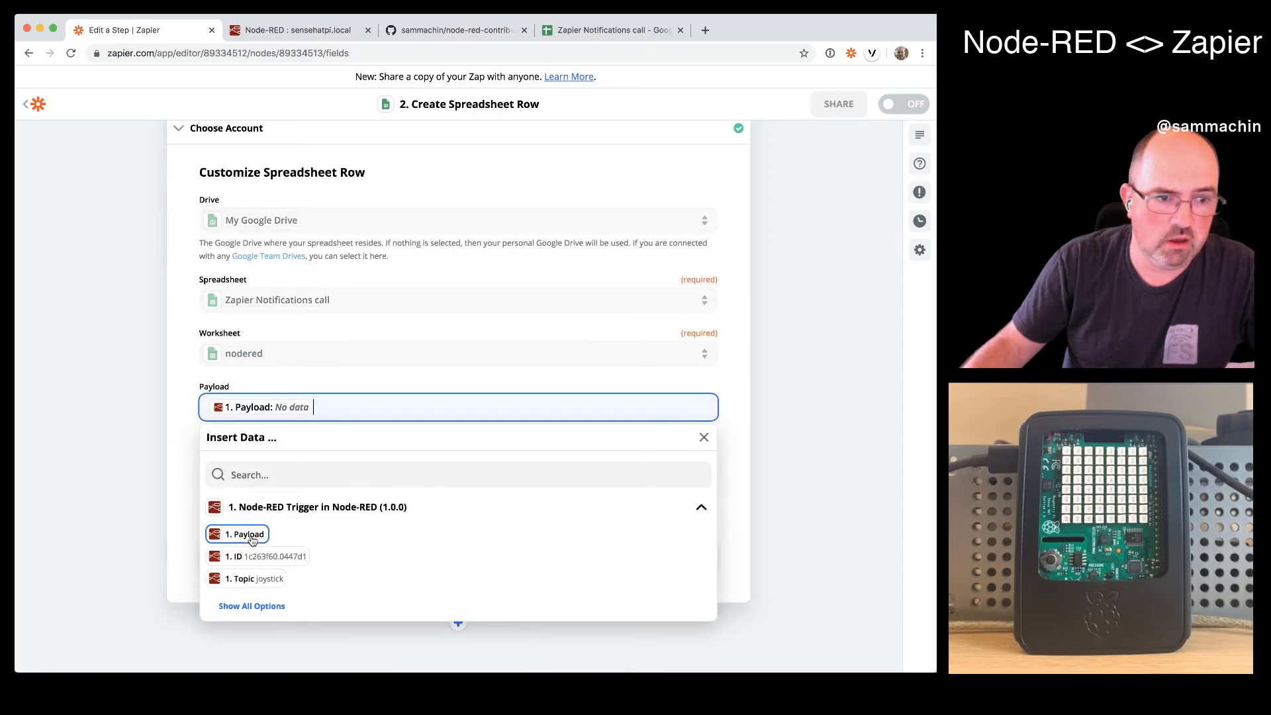
pyautogui.click(199, 430)
pyautogui.click(241, 459)
pyautogui.click(241, 631)
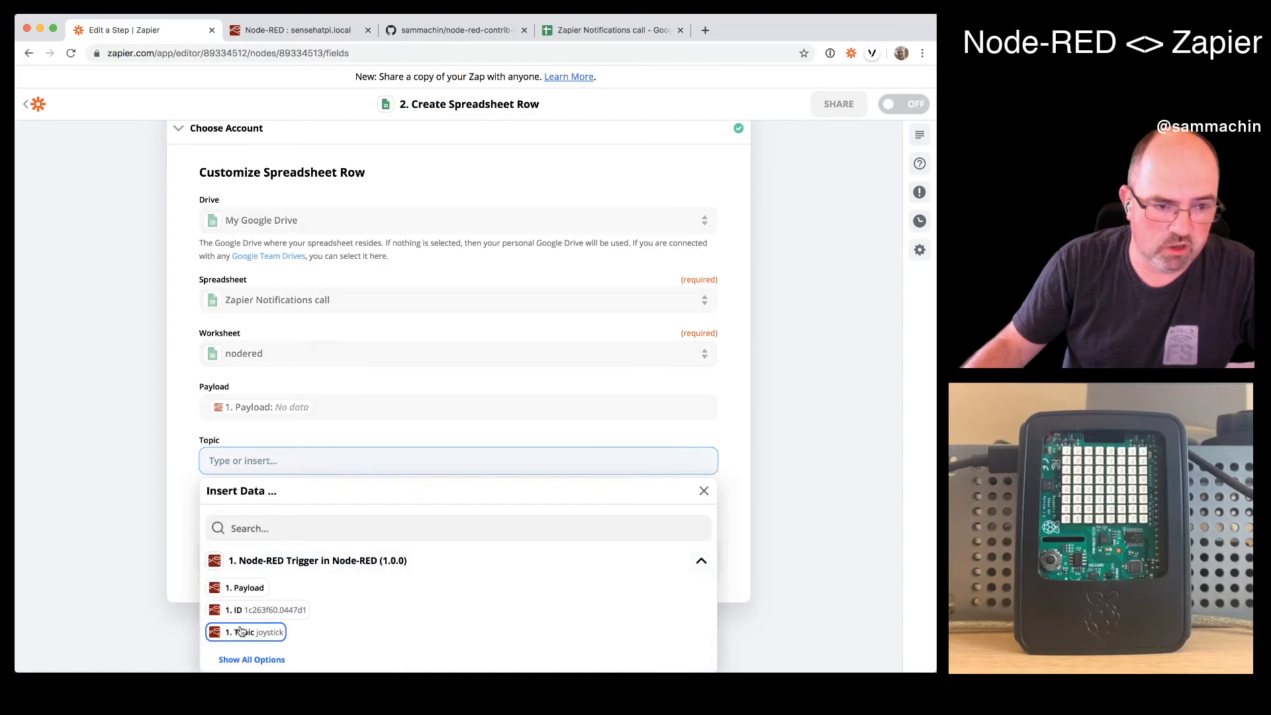
pyautogui.scroll(-2, 251, 616)
pyautogui.click(257, 599)
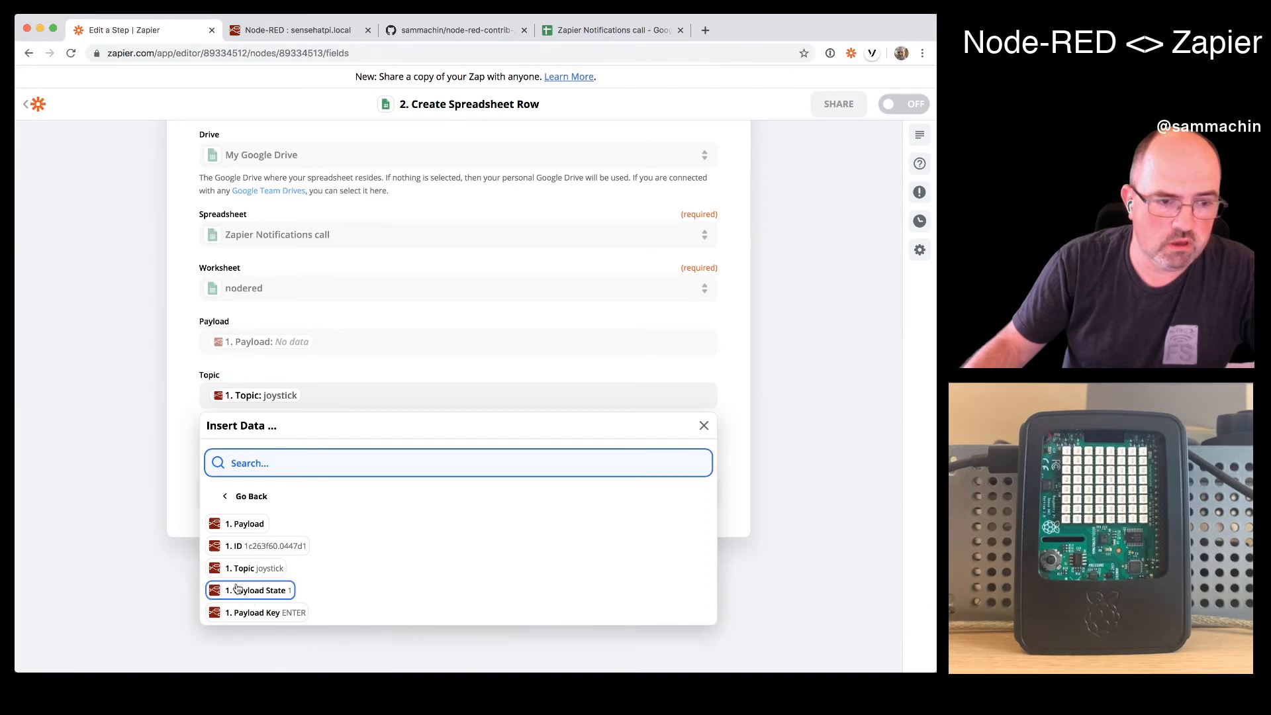
pyautogui.click(191, 455)
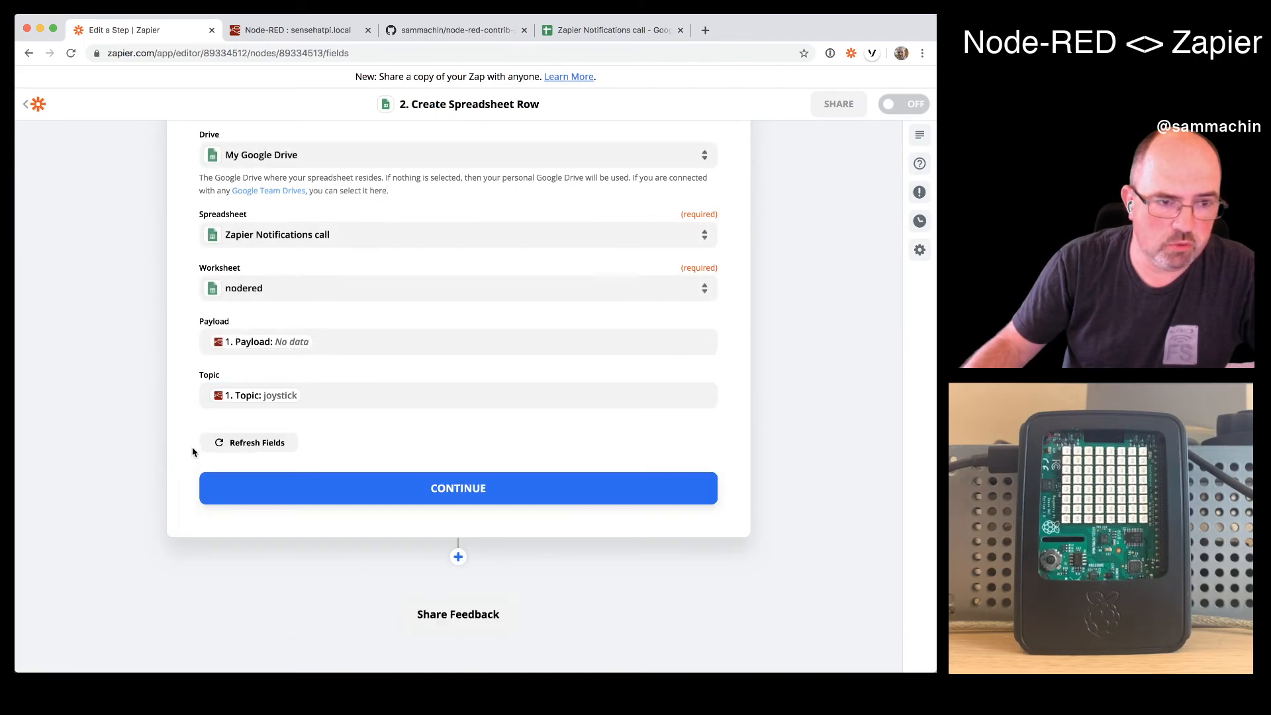
# - Replace the Payload column's mapping with the trigger's Payload Key and continue to the Send Data test
pyautogui.click(315, 342)
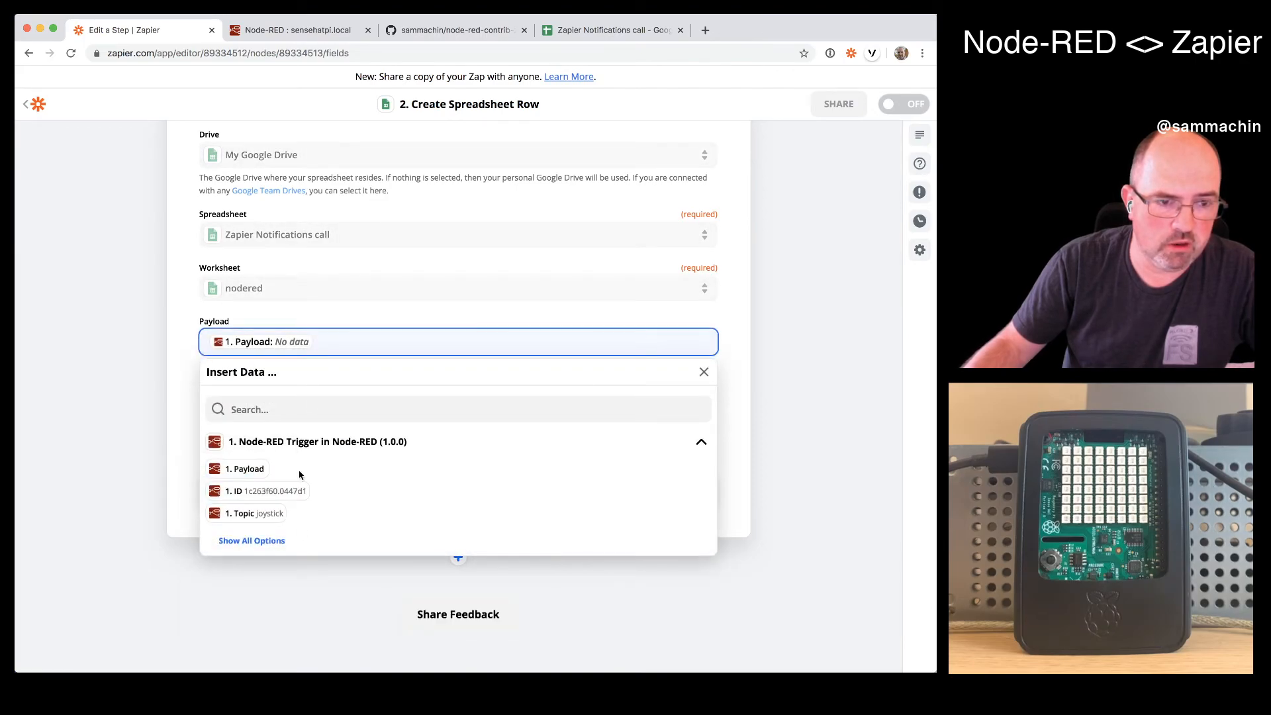
pyautogui.click(284, 549)
pyautogui.click(283, 559)
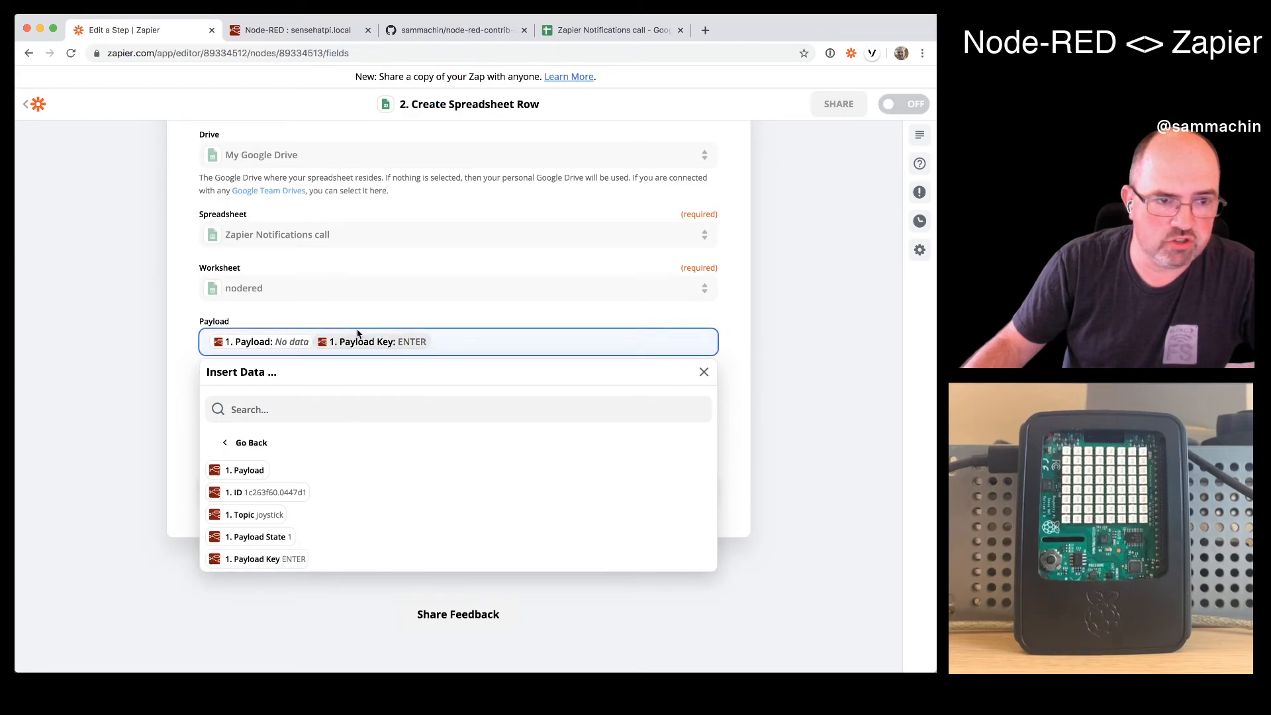
pyautogui.click(312, 342)
pyautogui.press('BackSpace')
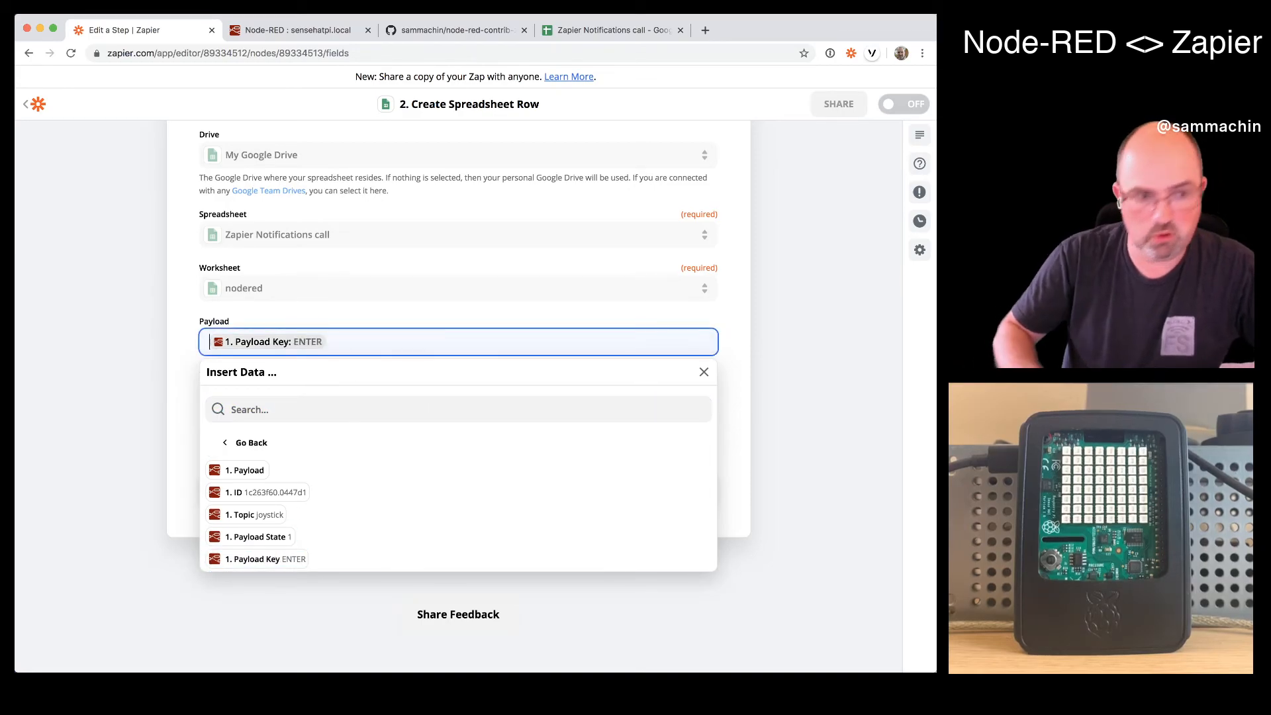
pyautogui.click(384, 287)
pyautogui.click(159, 360)
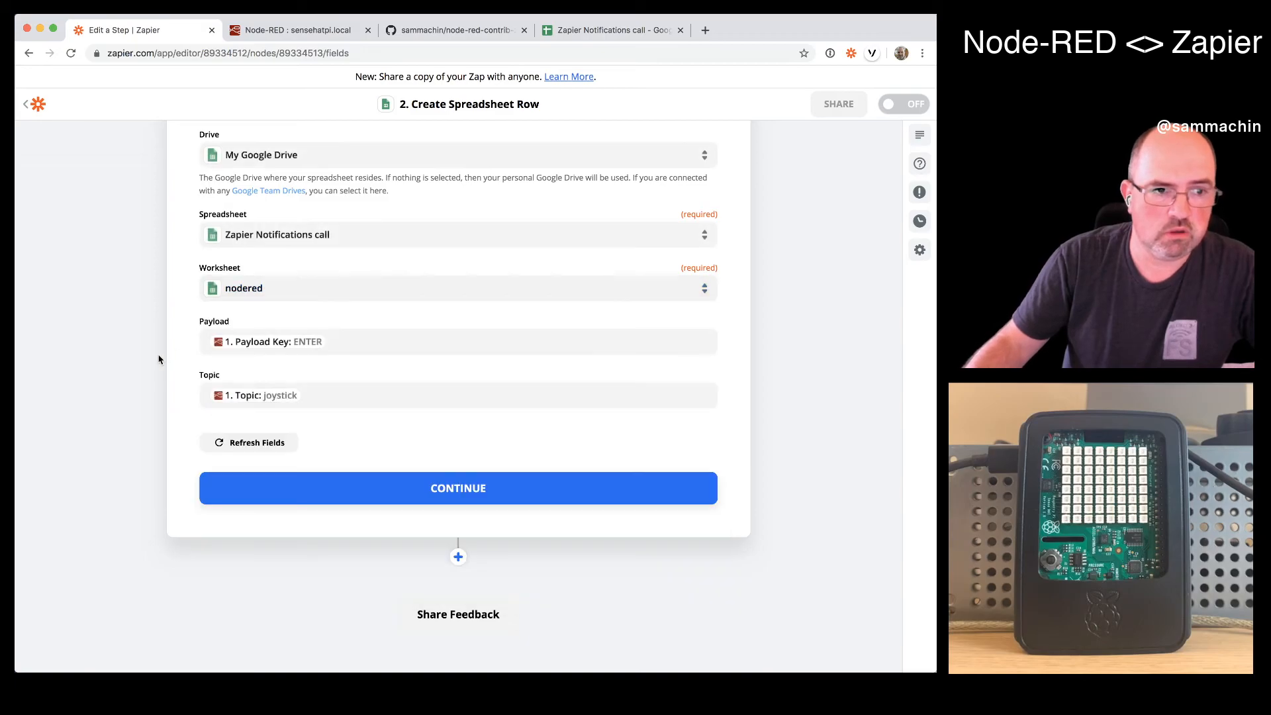
pyautogui.click(438, 481)
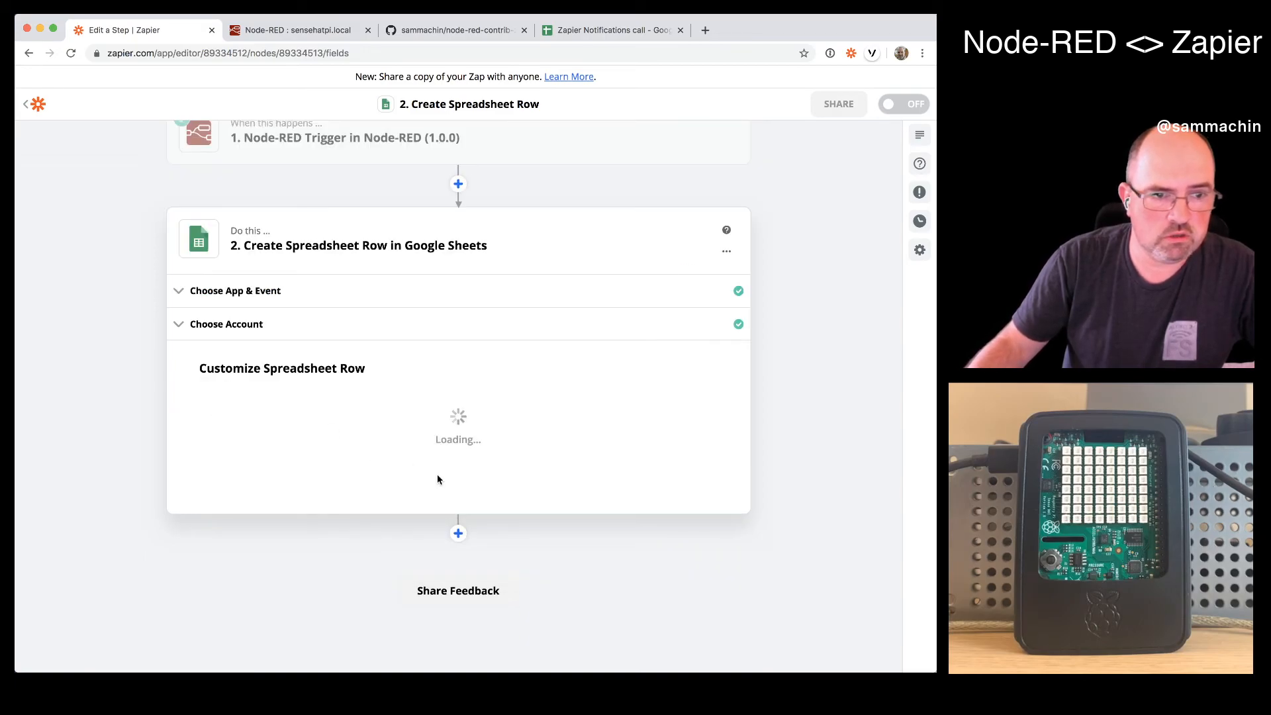
# - Send the test spreadsheet row with Test & Review and check the nodered sheet in Google Sheets for it
pyautogui.scroll(5, 401, 432)
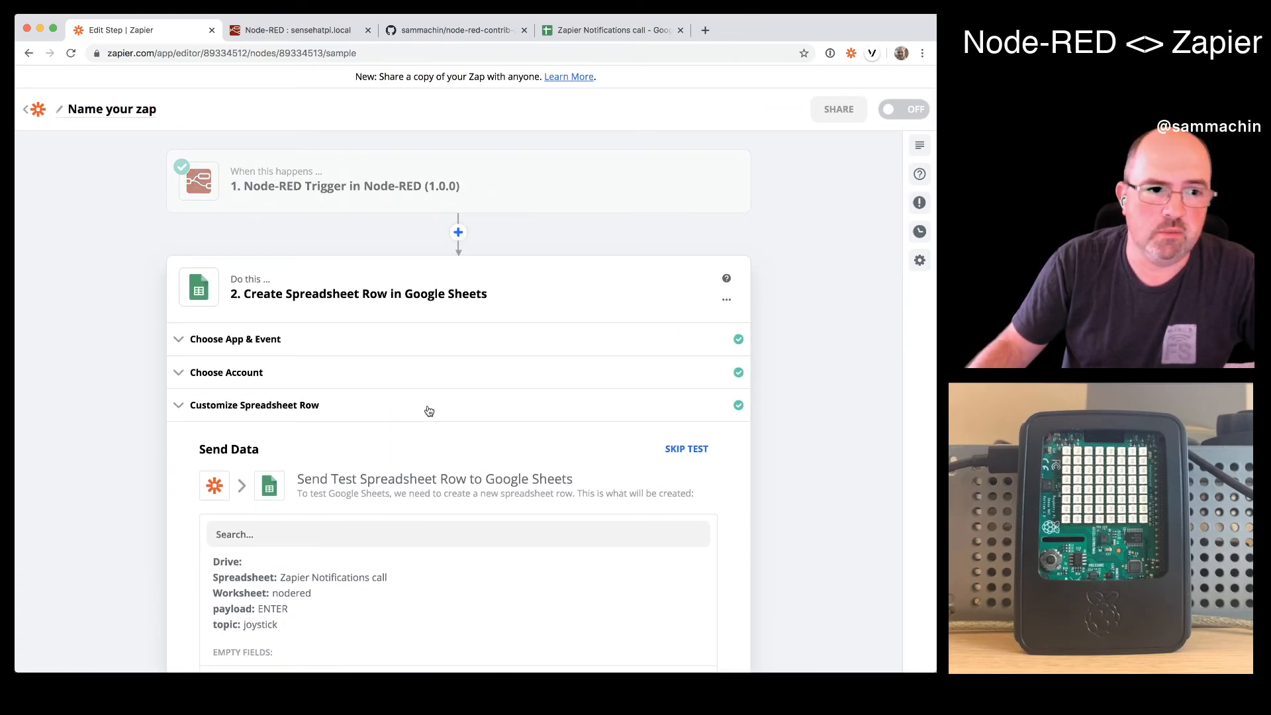
pyautogui.scroll(-2, 430, 405)
pyautogui.scroll(-1, 446, 558)
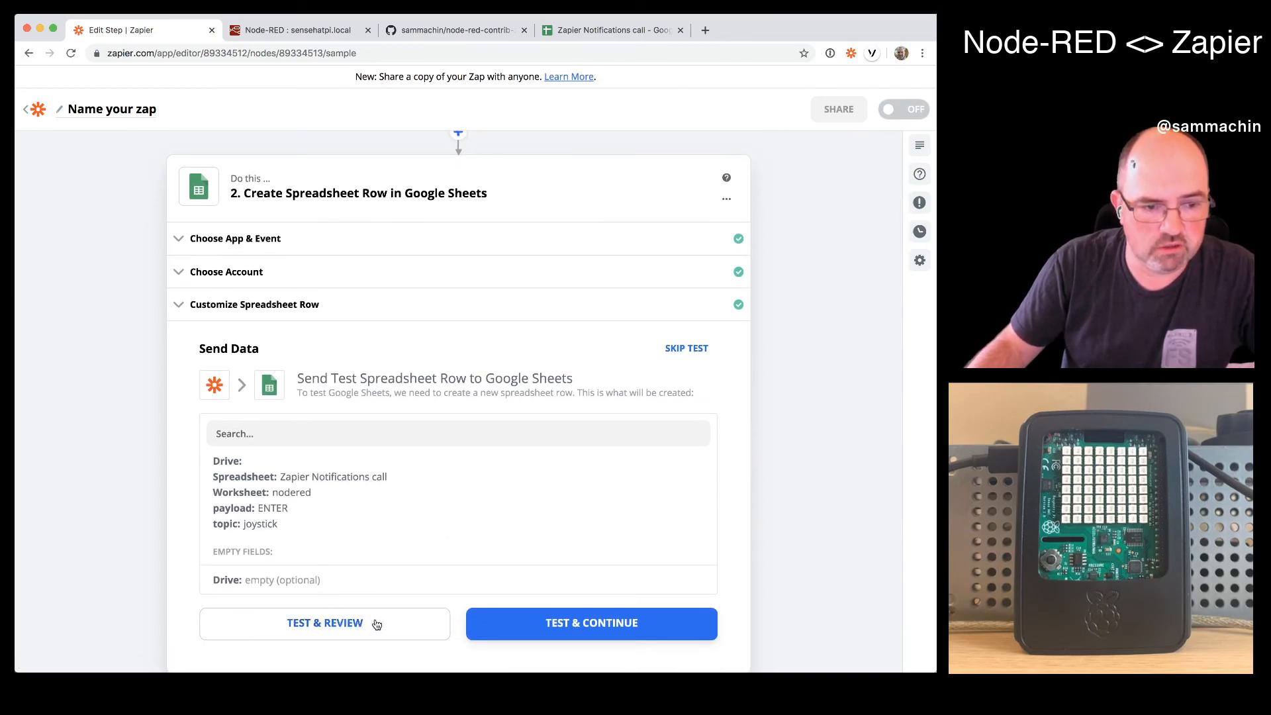
pyautogui.scroll(-3, 383, 619)
pyautogui.scroll(-3, 475, 626)
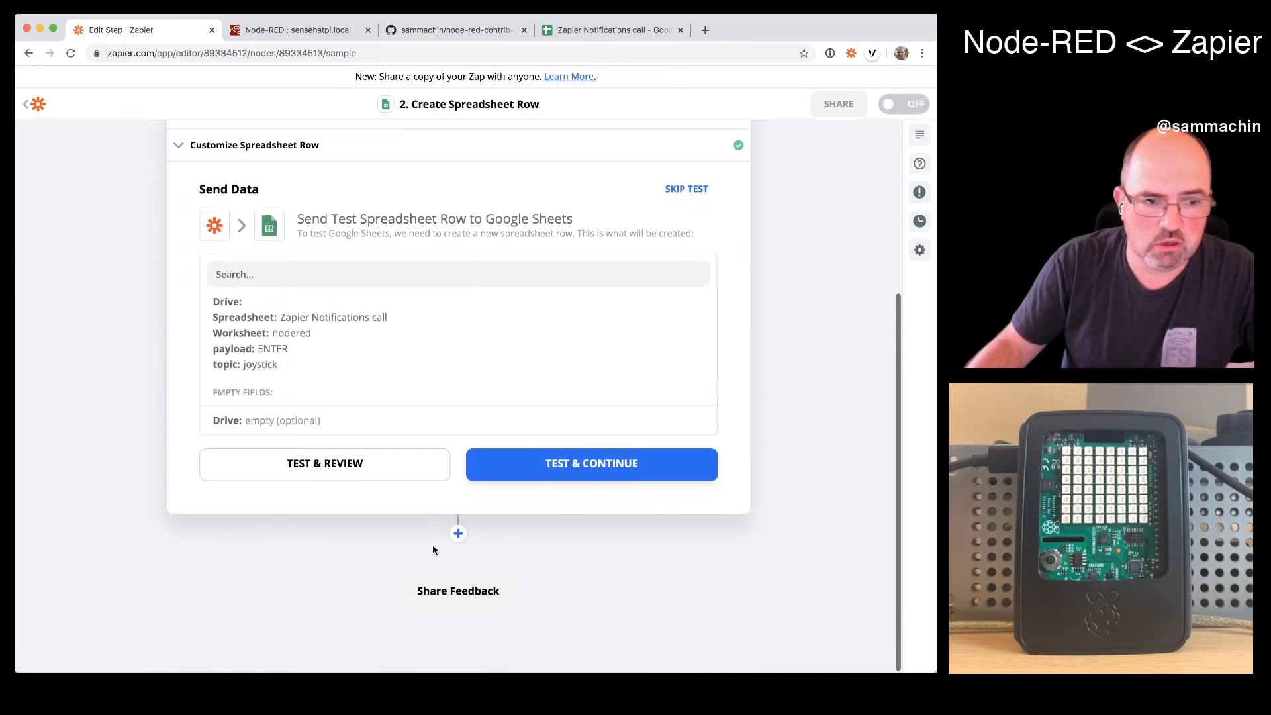
pyautogui.click(388, 470)
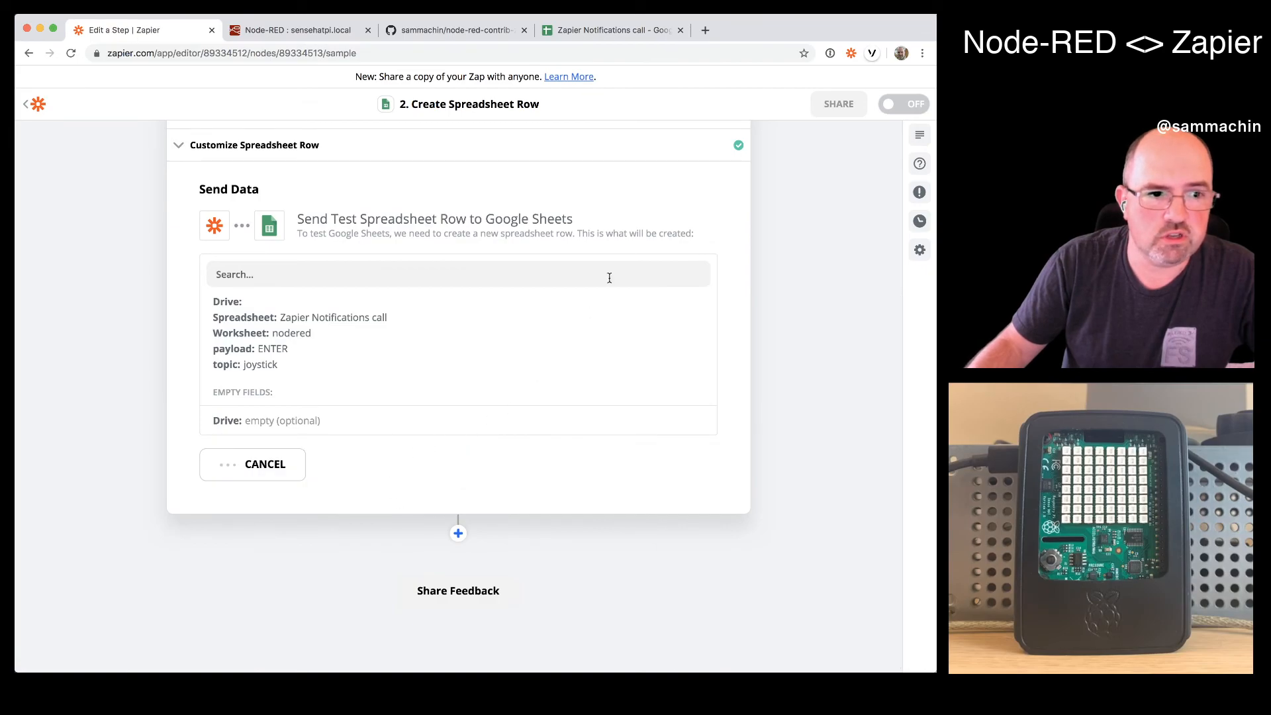
pyautogui.click(632, 30)
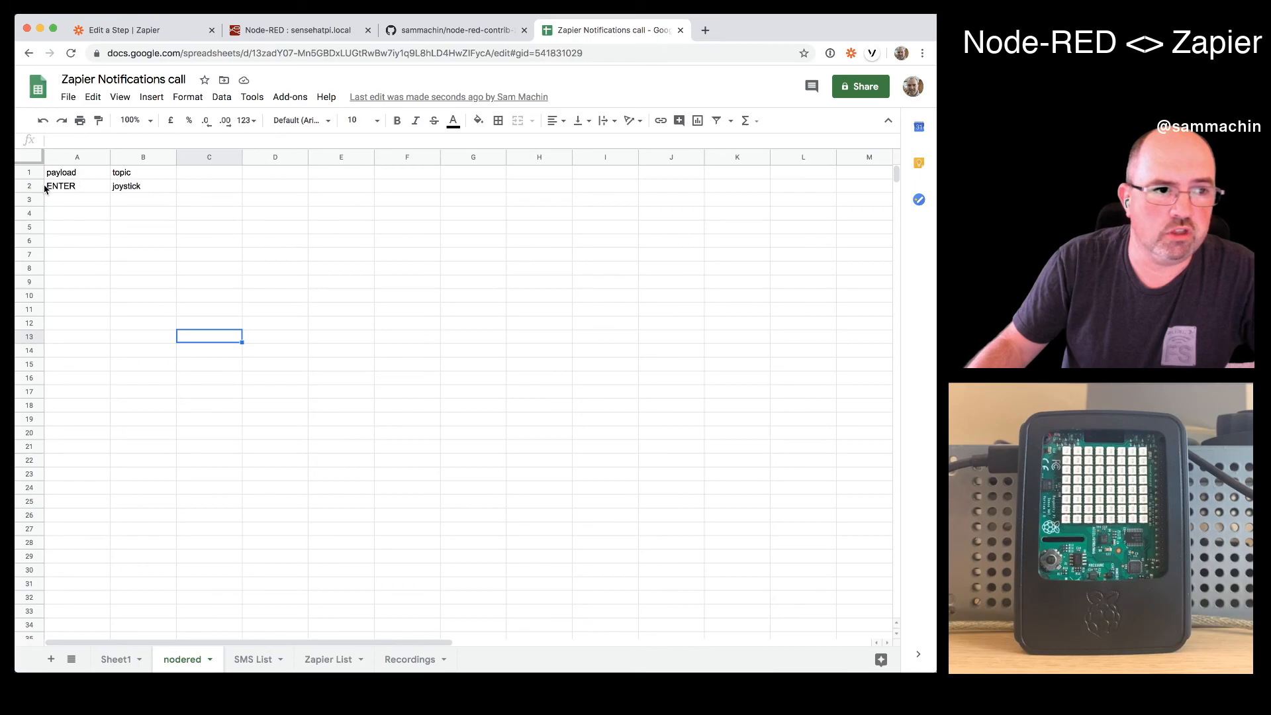
# - Return to the Zap in Zapier and turn it on
pyautogui.click(328, 30)
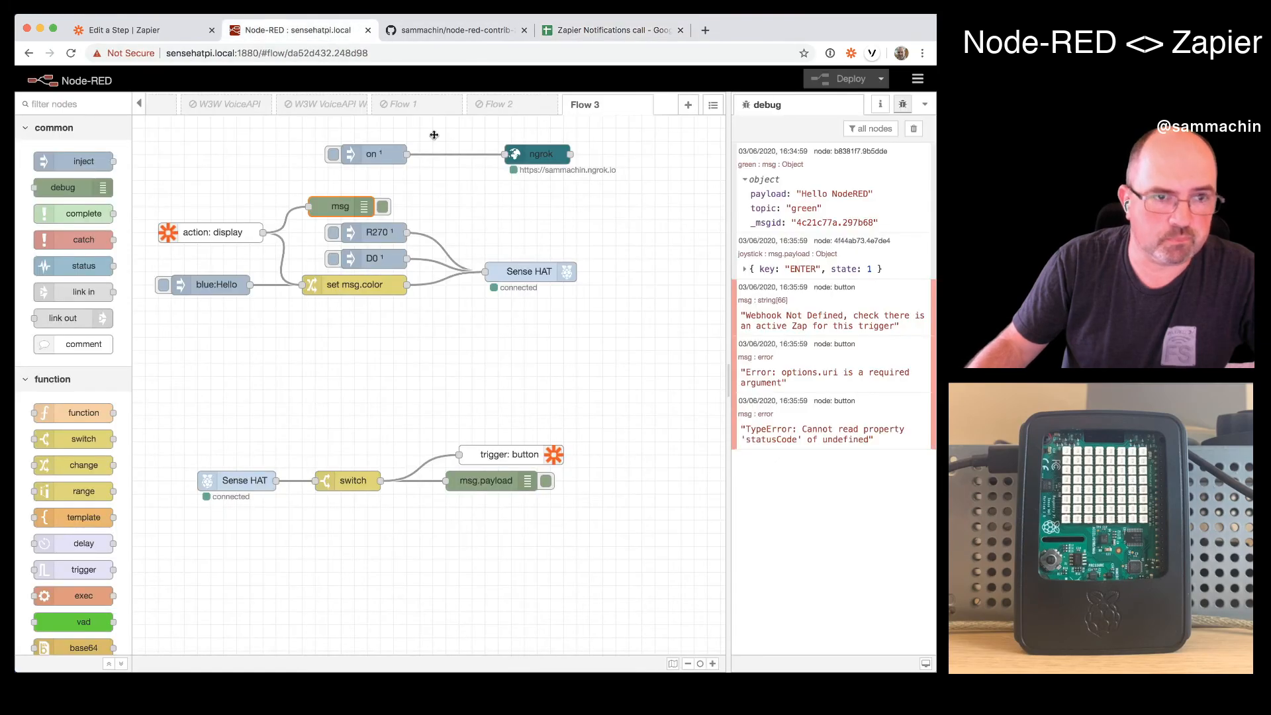
pyautogui.click(146, 33)
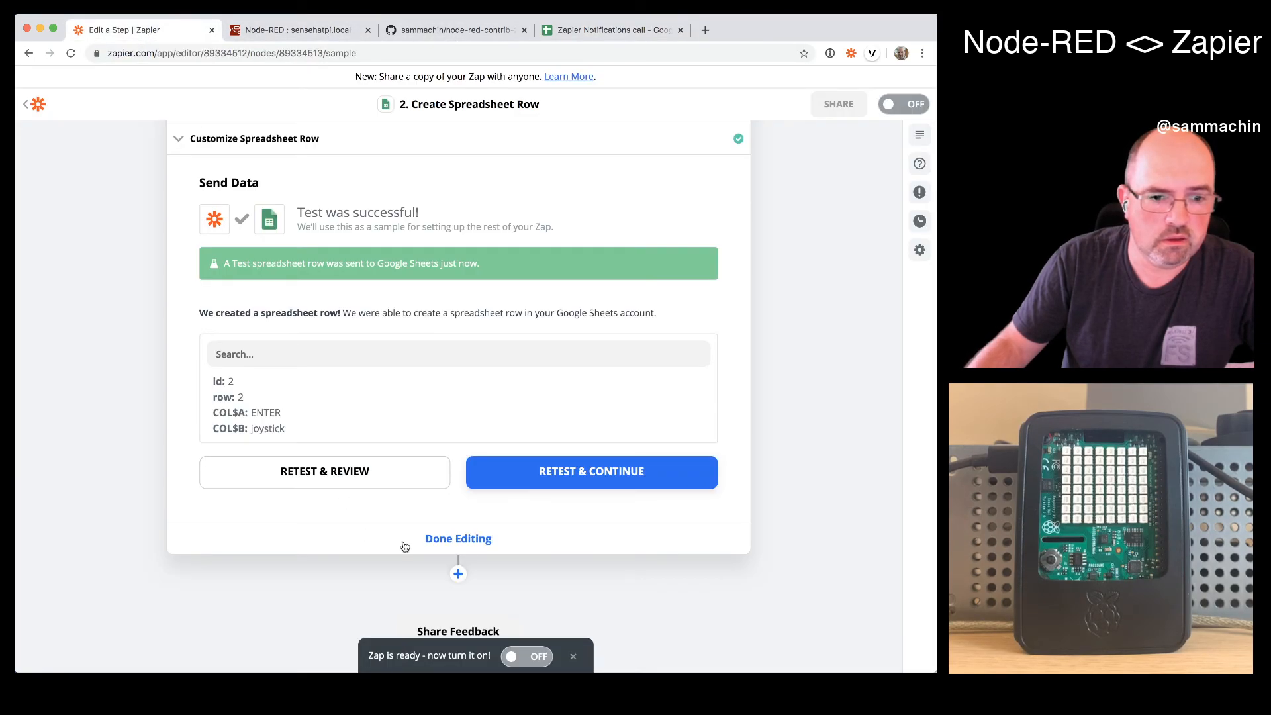
pyautogui.click(528, 657)
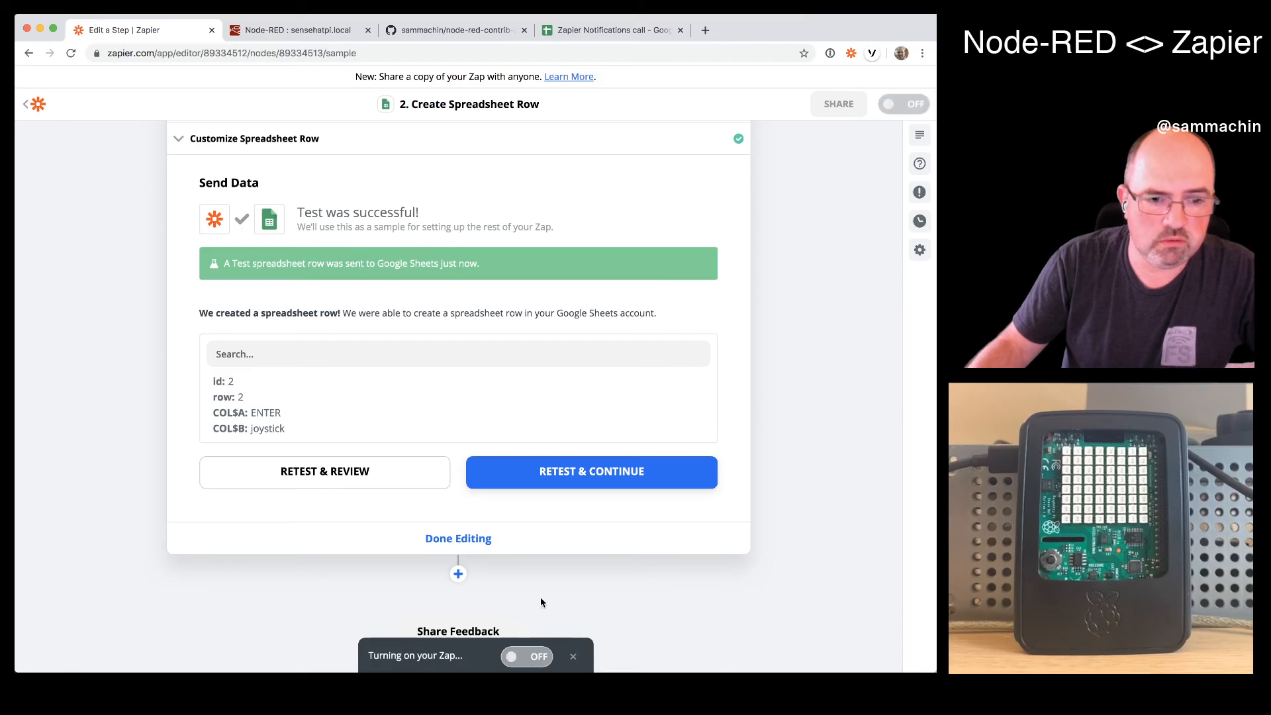
# - Clear the debug messages in Node-RED and switch back to the nodered sheet in Google Sheets
pyautogui.click(307, 29)
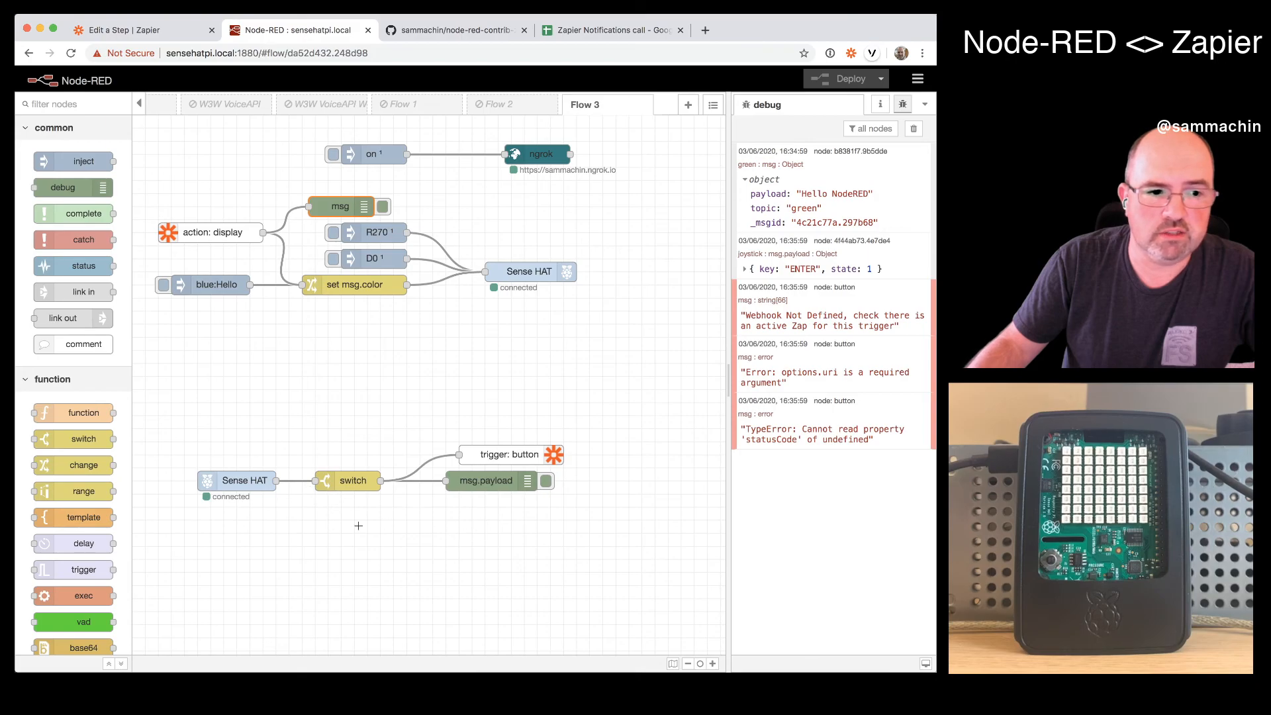
pyautogui.click(911, 132)
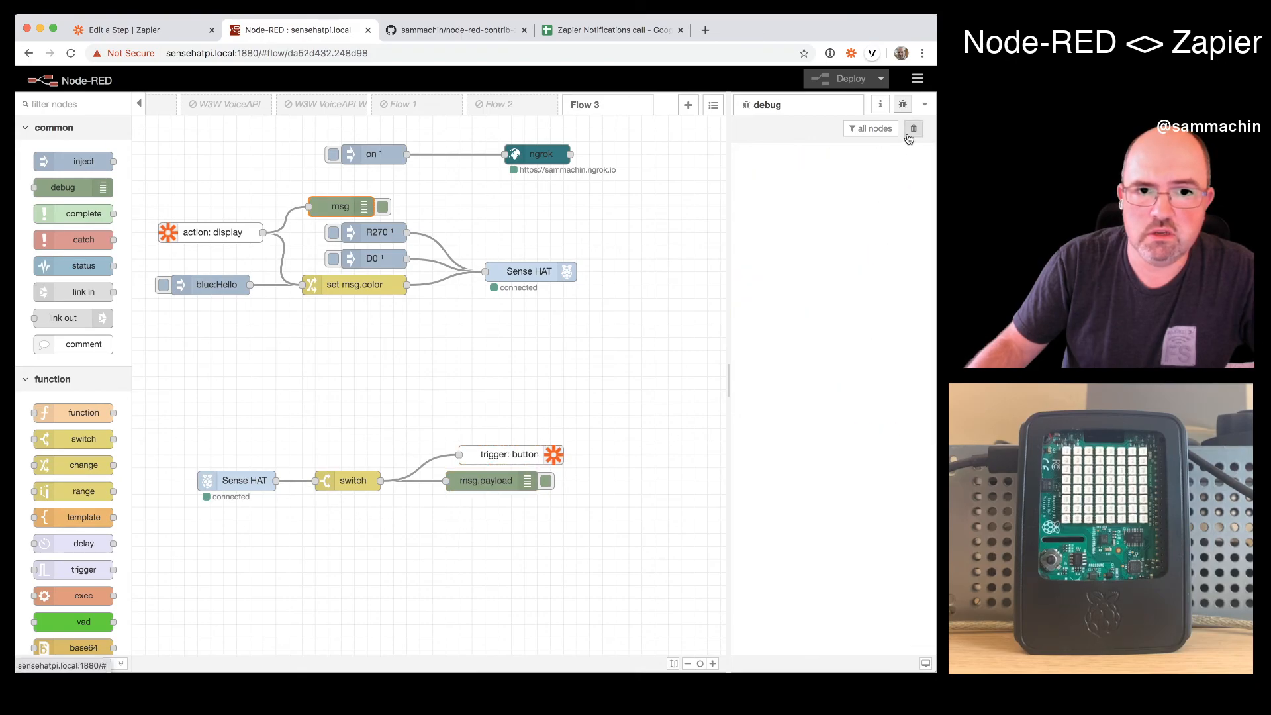
pyautogui.click(586, 30)
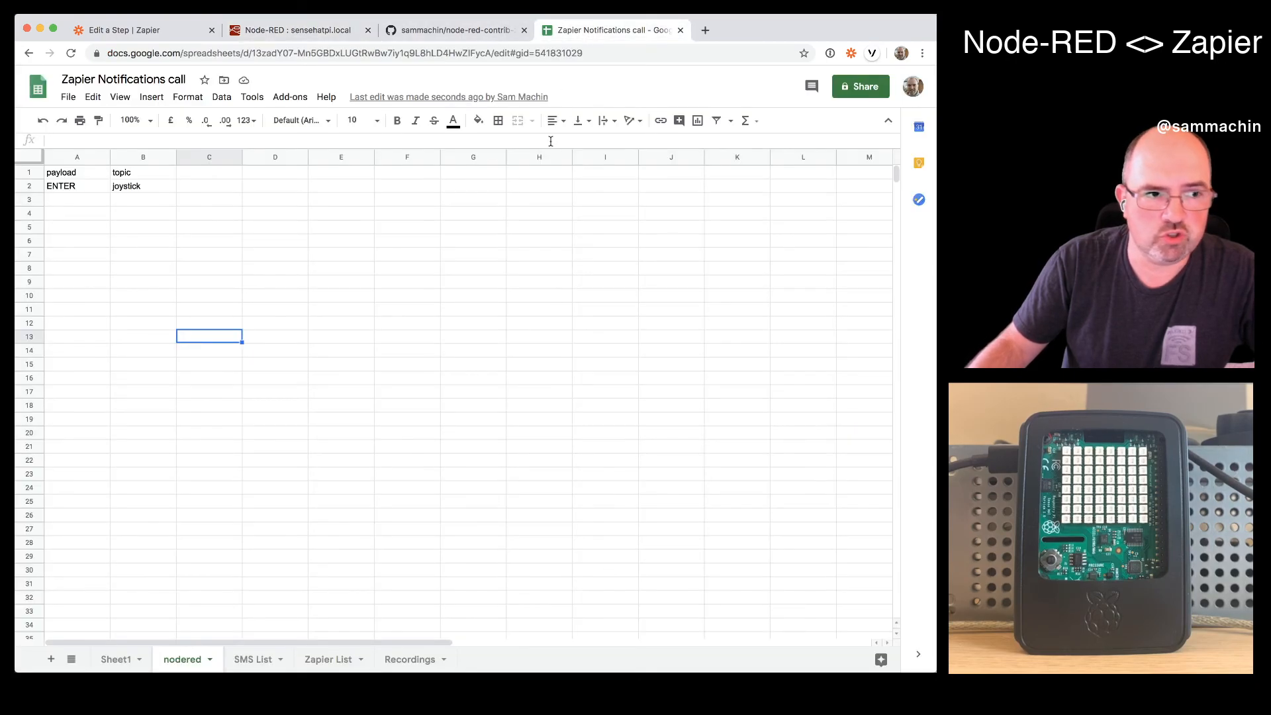